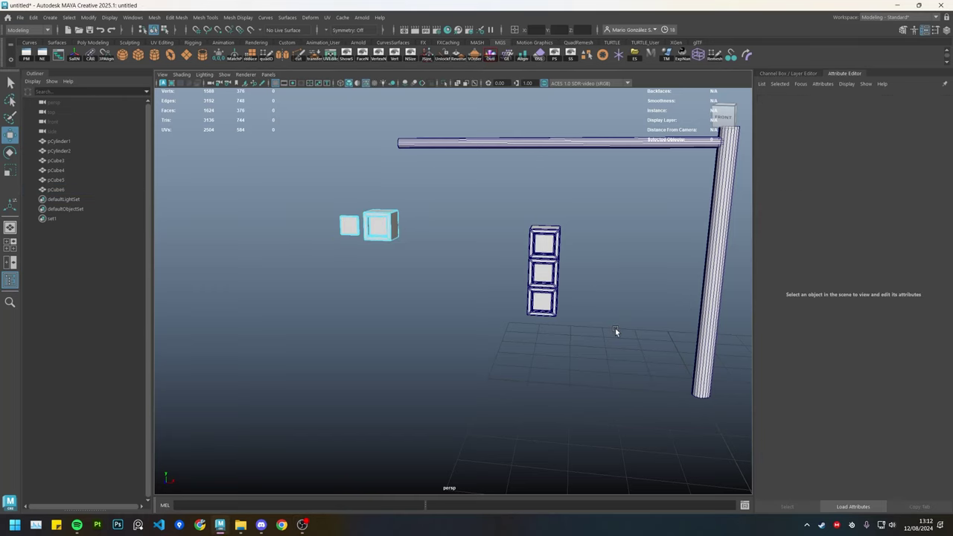
- Examine the three stacked head cubes and the two pole cylinders of the traffic light by selecting each group
right_click_drag(566, 312, 401, 289, "alt")
left_click(401, 290)
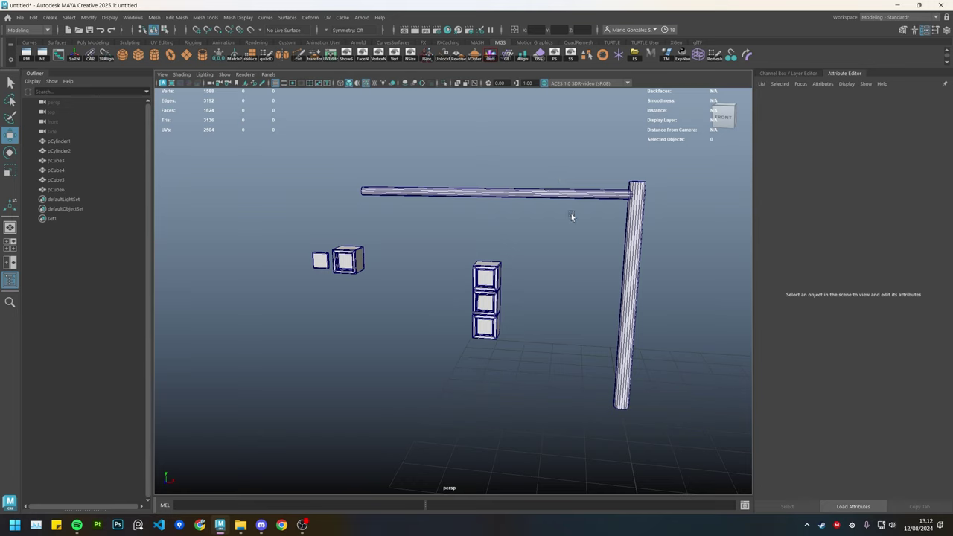
middle_click_drag(601, 223, 556, 209, "alt")
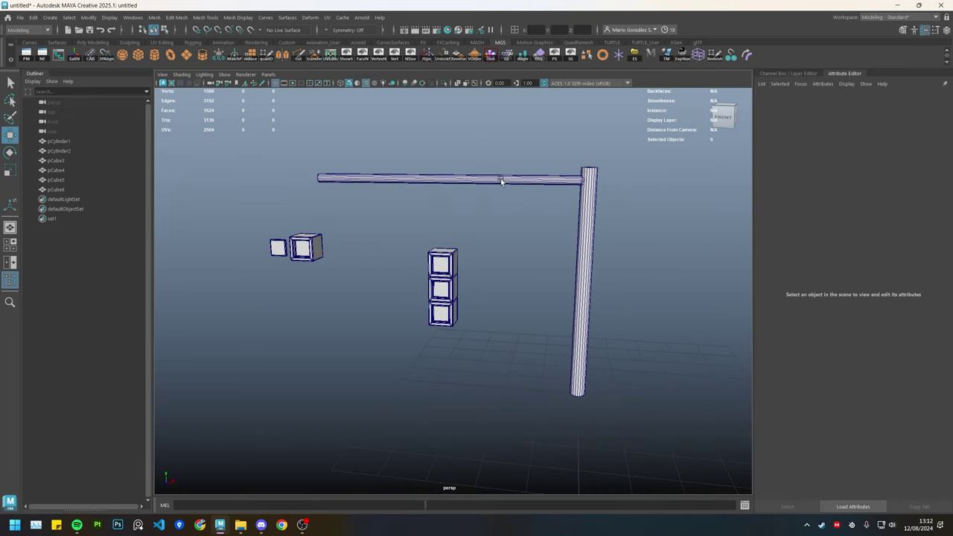
left_click_drag(504, 174, 633, 239)
key("q")
key("w")
left_click_drag(531, 214, 406, 355, "alt")
left_click(525, 221)
key("f")
scroll(518, 328, "down", 5)
left_click_drag(421, 240, 555, 289, "alt")
scroll(445, 276, "down", 3)
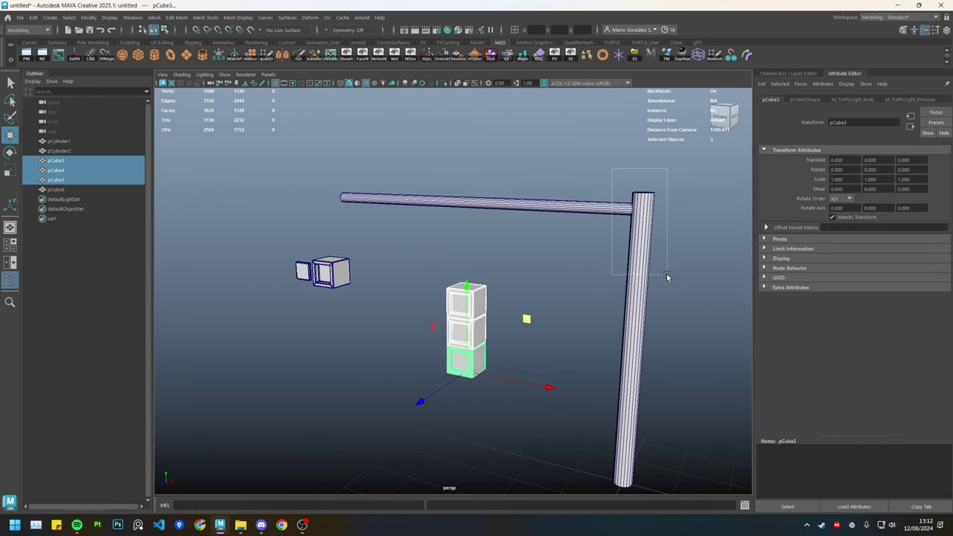
left_click_drag(667, 277, 666, 276)
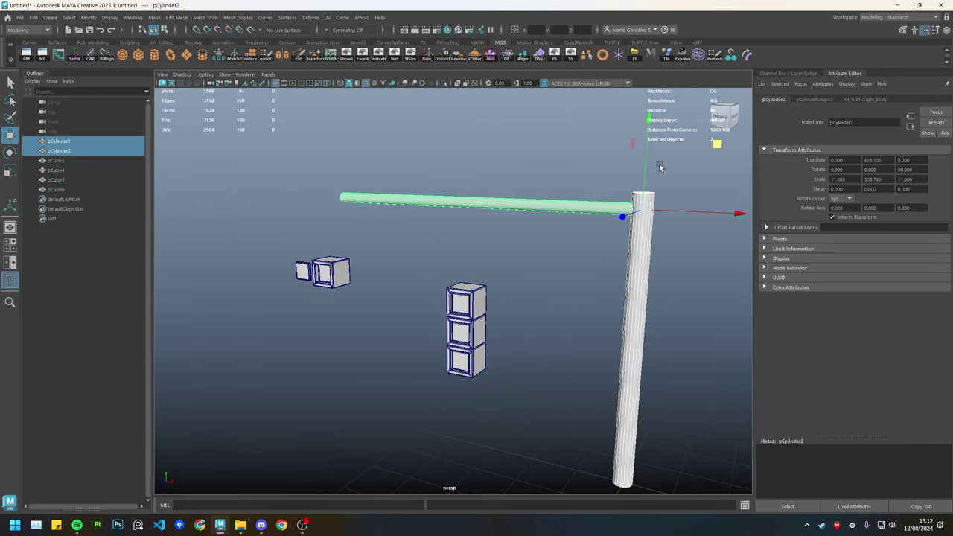
- Try moving the horizontal arm cylinder on its own, and undo the move
left_click(591, 162)
left_click(588, 206)
mouse_move(702, 154)
middle_mouse_down()
mouse_move(676, 177)
mouse_move(700, 171)
middle_mouse_up()
key("ctrl+z")
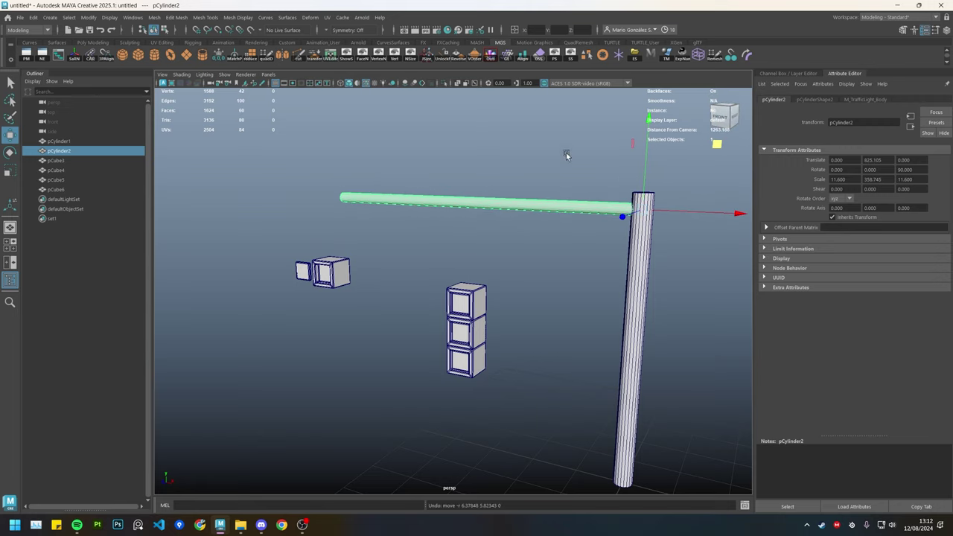
- Darken the color of the M_TrafficLight_Body material on the separate head module to a dark grey
left_click_drag(524, 237, 568, 198, "alt")
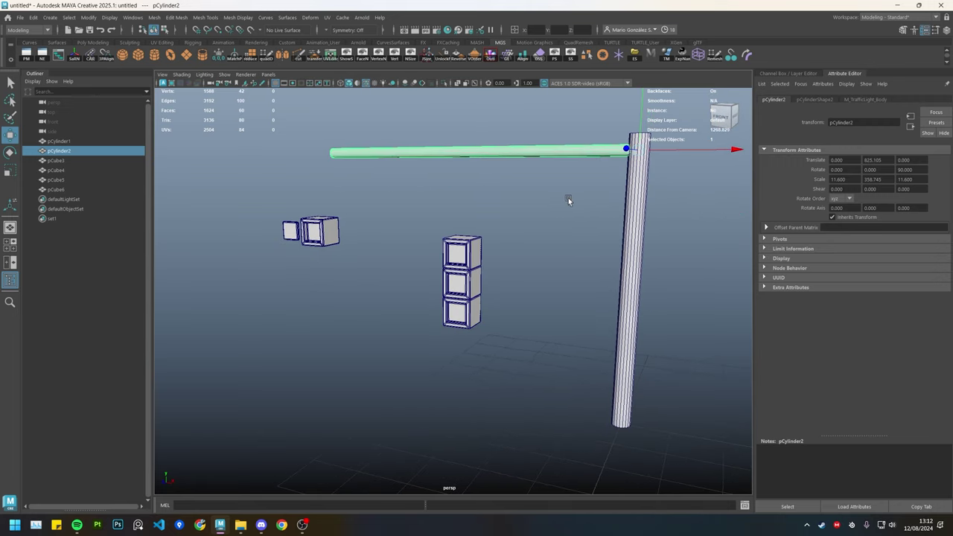
left_click(326, 234)
key("f")
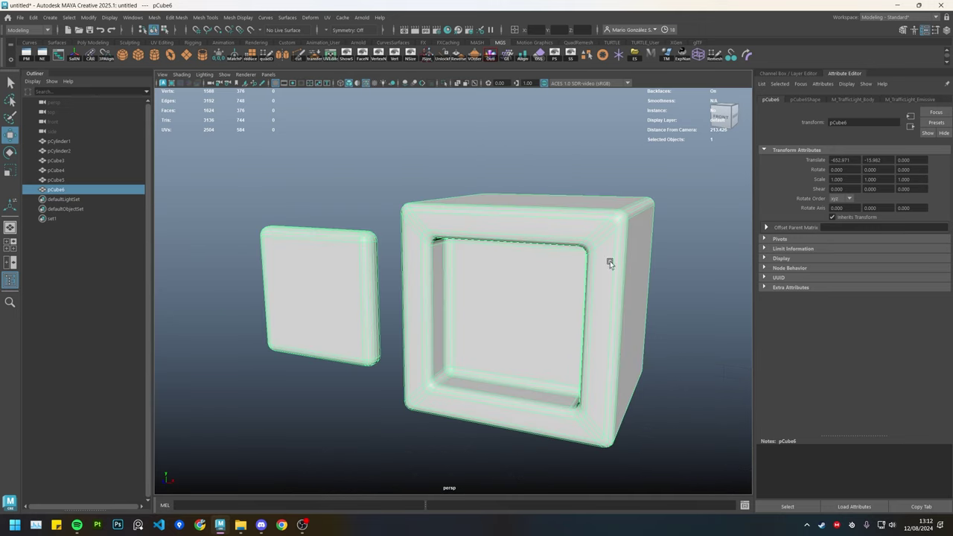
scroll(439, 240, "down", 5)
key("w")
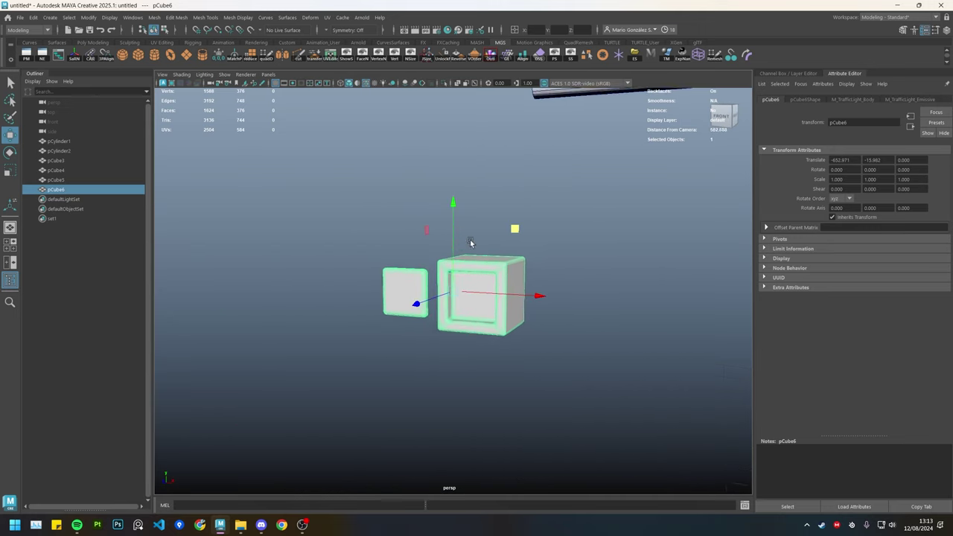
scroll(475, 242, "down", 1)
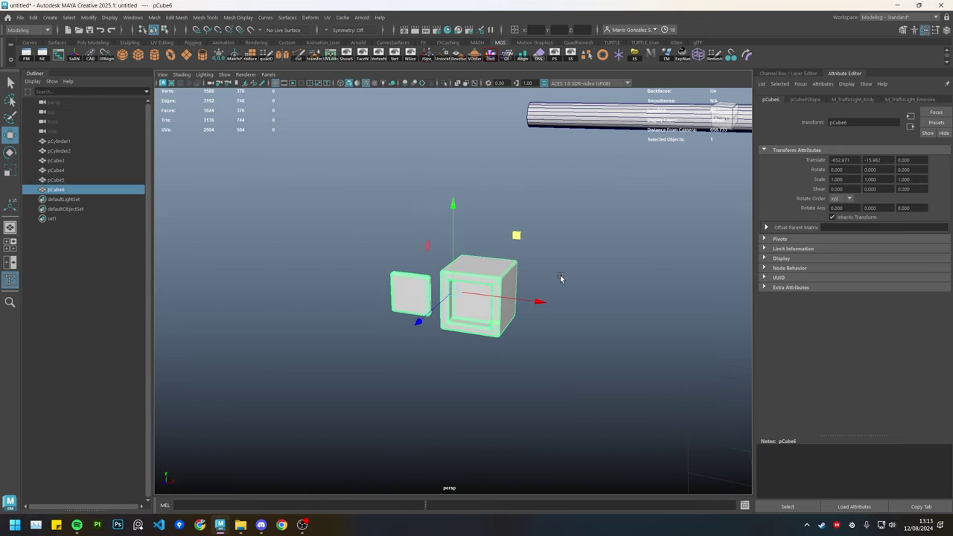
scroll(497, 250, "up", 4)
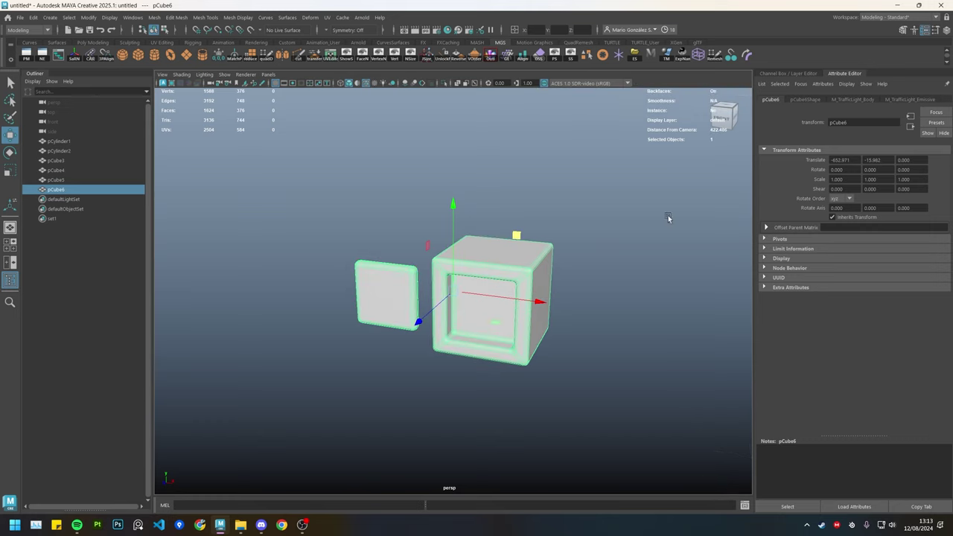
left_click(852, 100)
left_click_drag(898, 203, 876, 203)
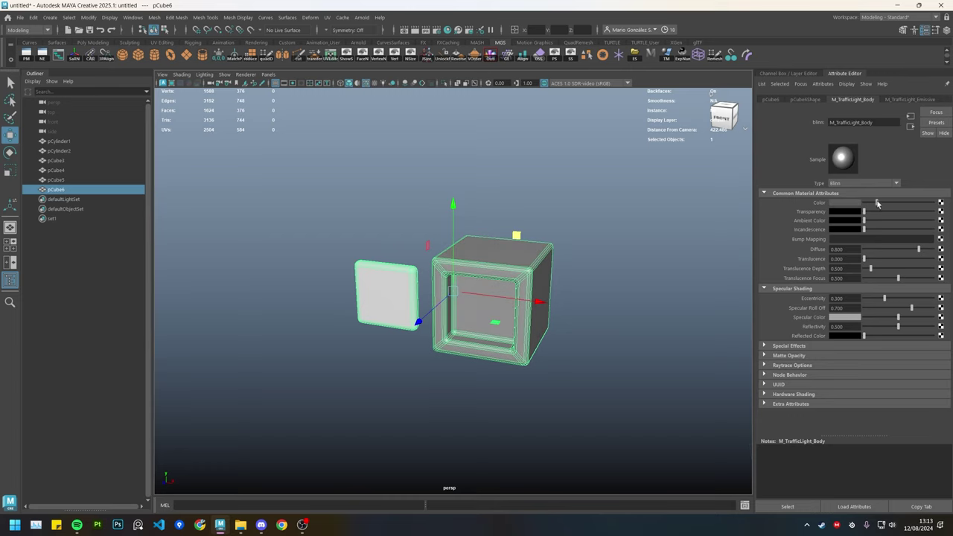
- Set the color of the M_TrafficLight_Emissive material to white
left_click(909, 100)
middle_click_drag(688, 268, 628, 254, "alt")
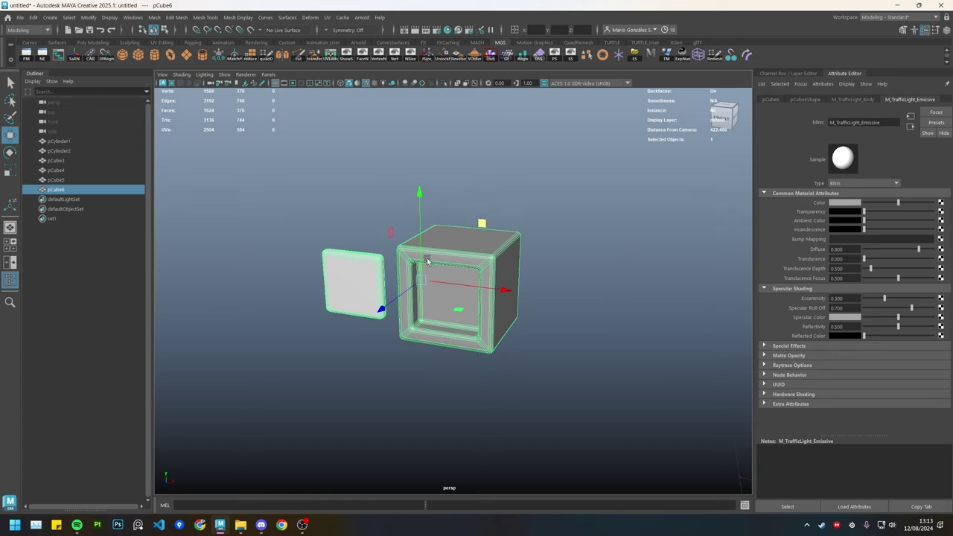
middle_click_drag(404, 260, 480, 232, "alt")
right_click_drag(480, 231, 635, 224, "alt")
middle_click_drag(636, 224, 599, 259, "alt")
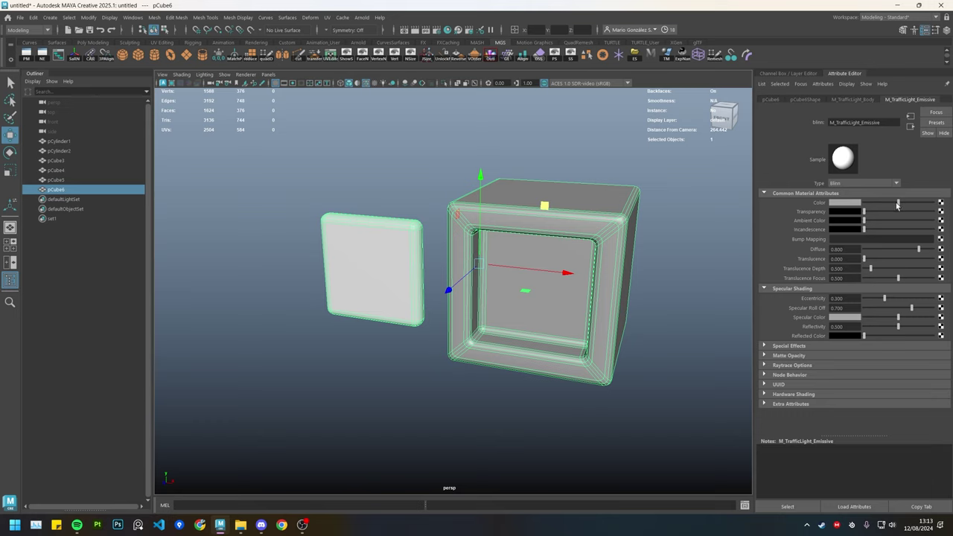
left_click(854, 203)
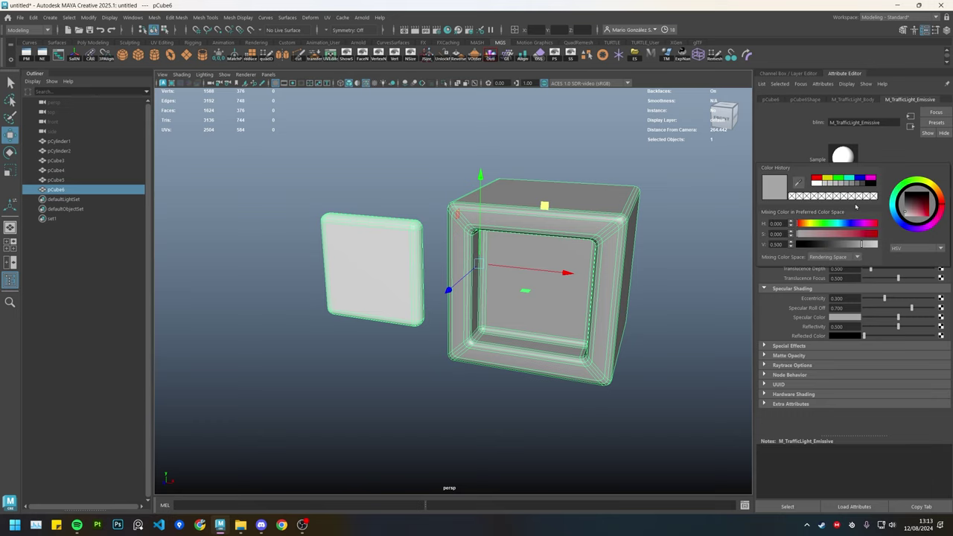
left_click_drag(913, 197, 899, 226)
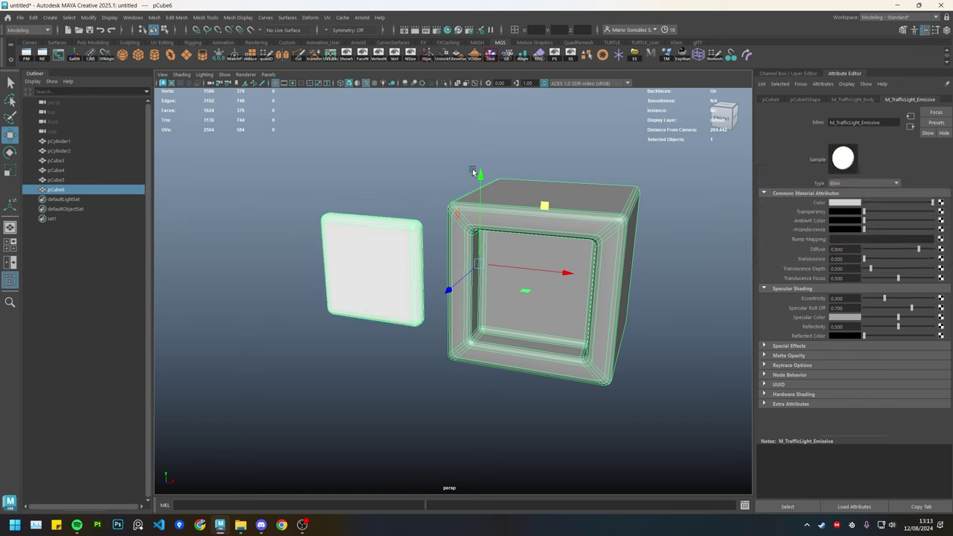
- Try selecting the faces of the separate head module's detached front panel, and undo the last selection
left_click(472, 169)
left_click(481, 231)
middle_click_drag(627, 245, 622, 258, "alt")
right_click_drag(622, 258, 480, 256, "alt")
right_click_drag(402, 222, 395, 302)
double_click(377, 272)
right_click_drag(304, 256, 295, 179)
left_click(377, 138)
key("ctrl+z")
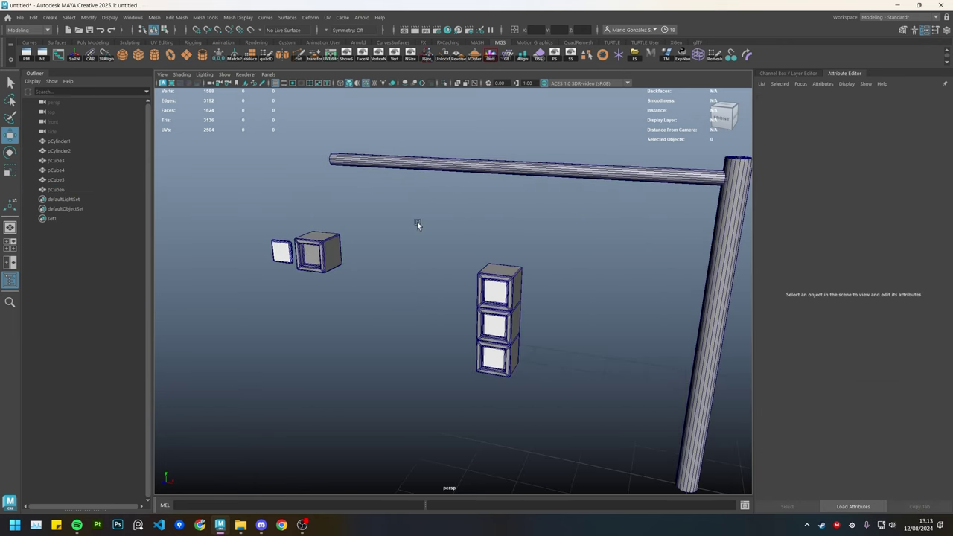
- Try moving the stacked head cubes apart as individual modules, and undo the moves
left_click(489, 266)
left_click_drag(511, 364, 540, 387)
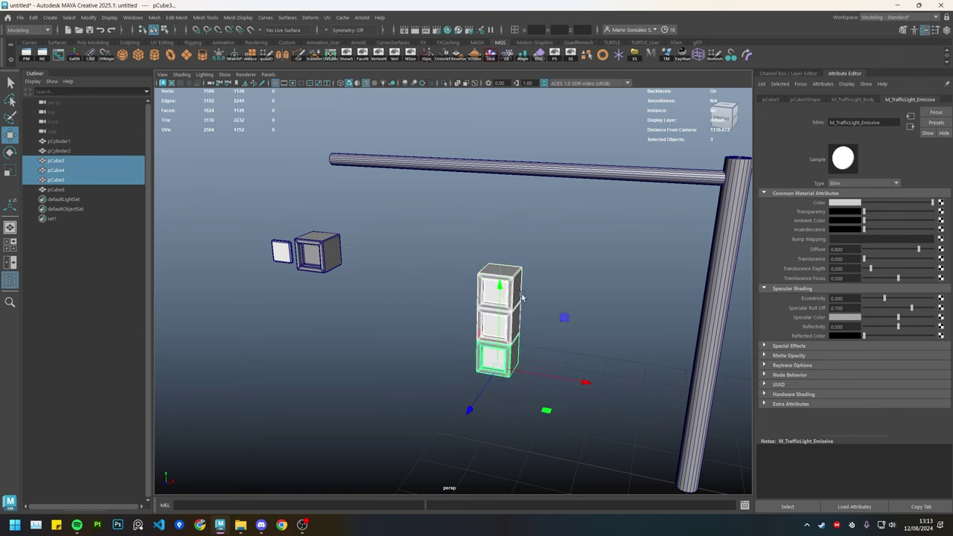
key("f")
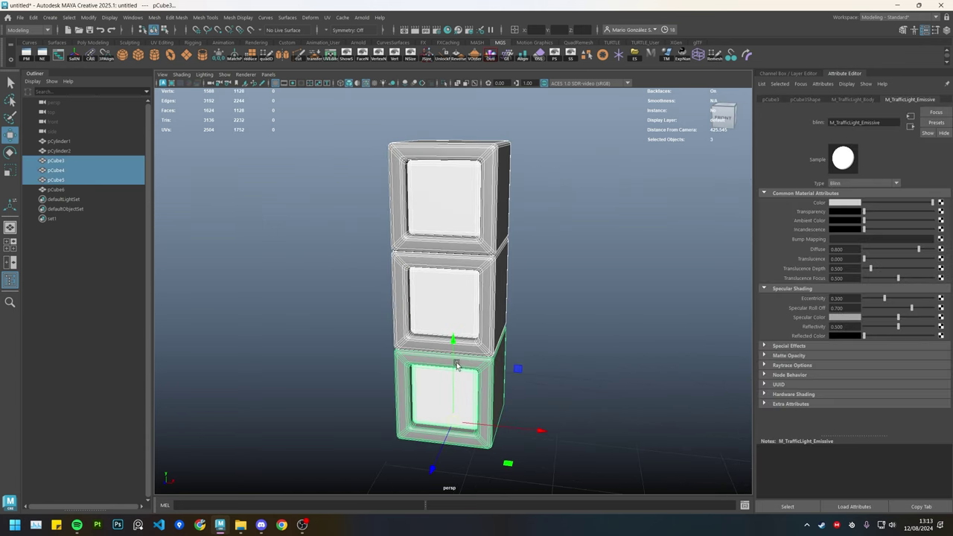
scroll(425, 307, "down", 3)
left_click_drag(513, 259, 396, 221)
left_click_drag(518, 205, 430, 206)
left_click(466, 281)
left_click_drag(517, 259, 577, 216)
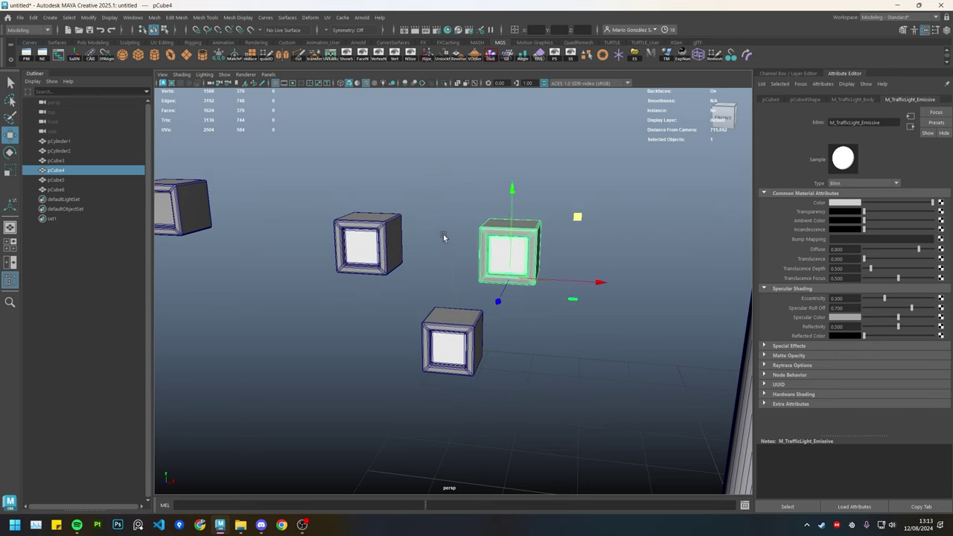
key("ctrl+z")
key("ctrl+z")
key("ctrl+z")
mouse_move(520, 269)
left_mouse_down("alt")
mouse_move(484, 270)
mouse_move(512, 267)
left_mouse_up("alt")
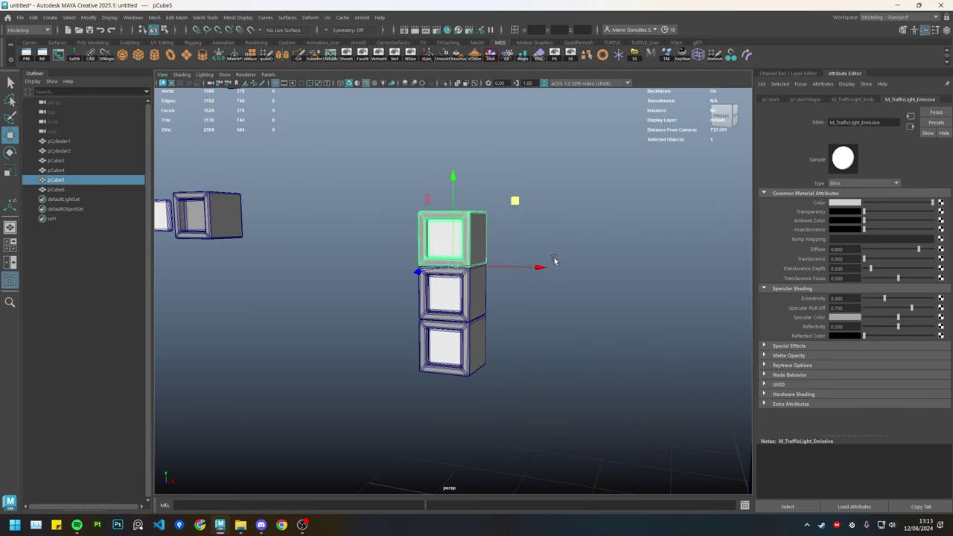
right_click_drag(584, 254, 494, 238, "alt")
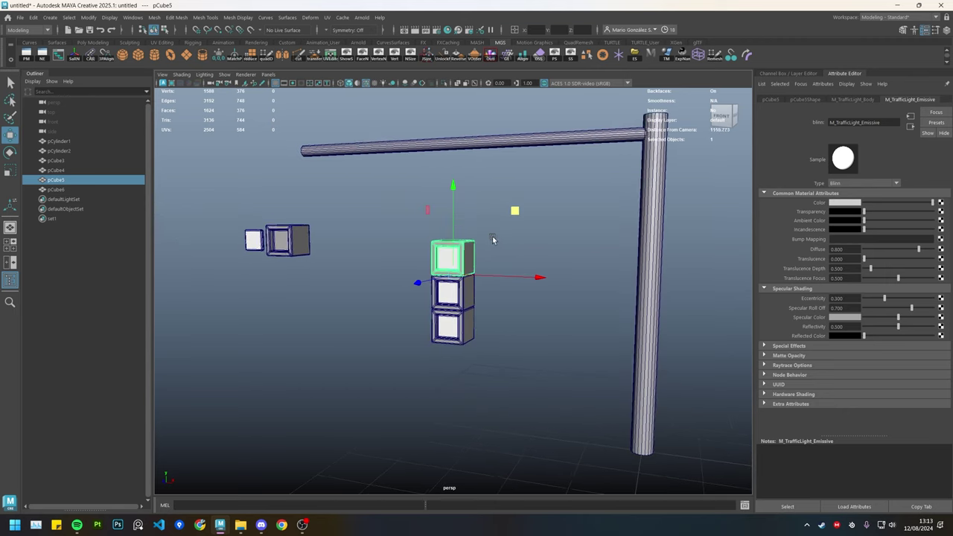
middle_click_drag(494, 238, 497, 270, "alt")
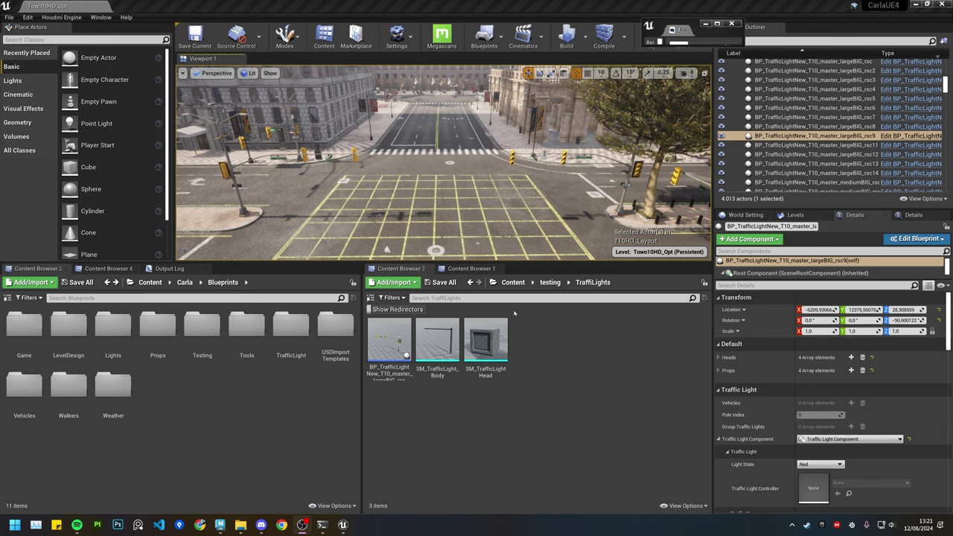
- Switch to Unreal Editor, create a material in the testing/TraffiLights folder beside the traffic light meshes, and open it
mouse_move(478, 321)
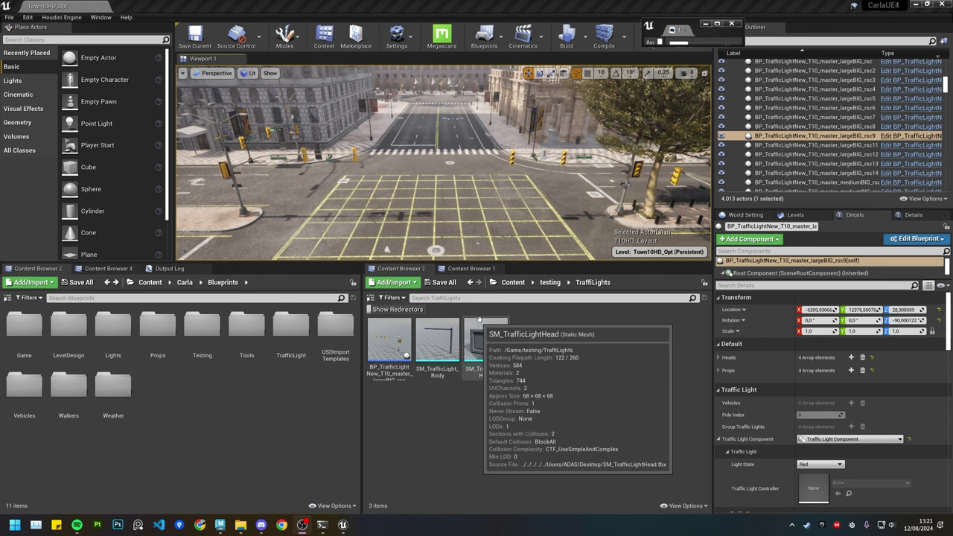
left_click(476, 343)
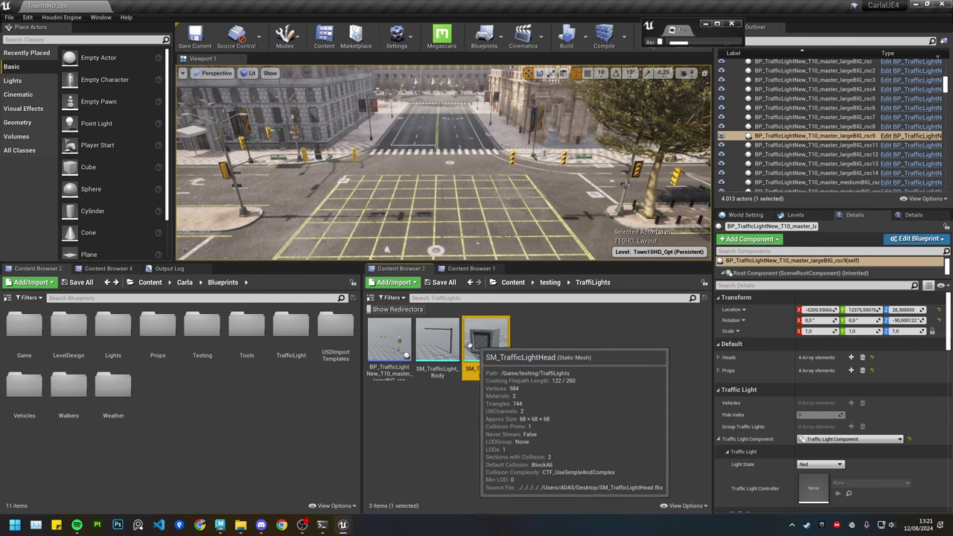
left_click(438, 342)
left_click(591, 354)
right_click(591, 354)
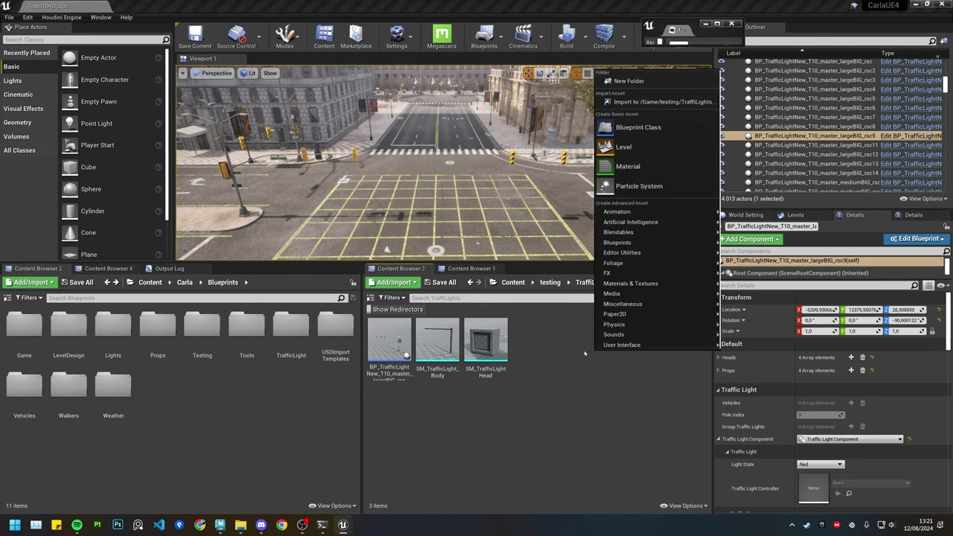
left_click(625, 166)
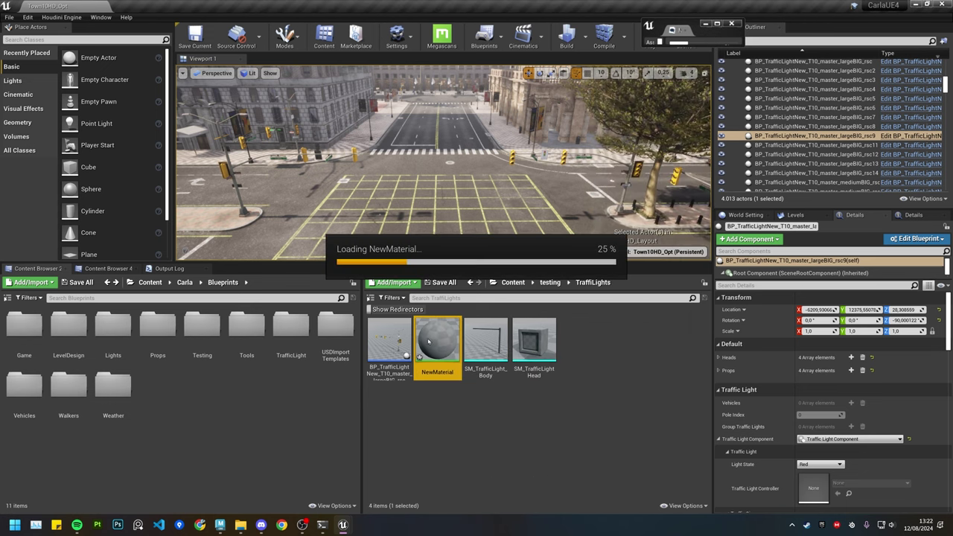
double_click(426, 337)
- Add a Constant3Vector node and scalar Constant nodes to the new material's graph
right_click_drag(285, 184, 411, 222)
key("3")
left_click(386, 182)
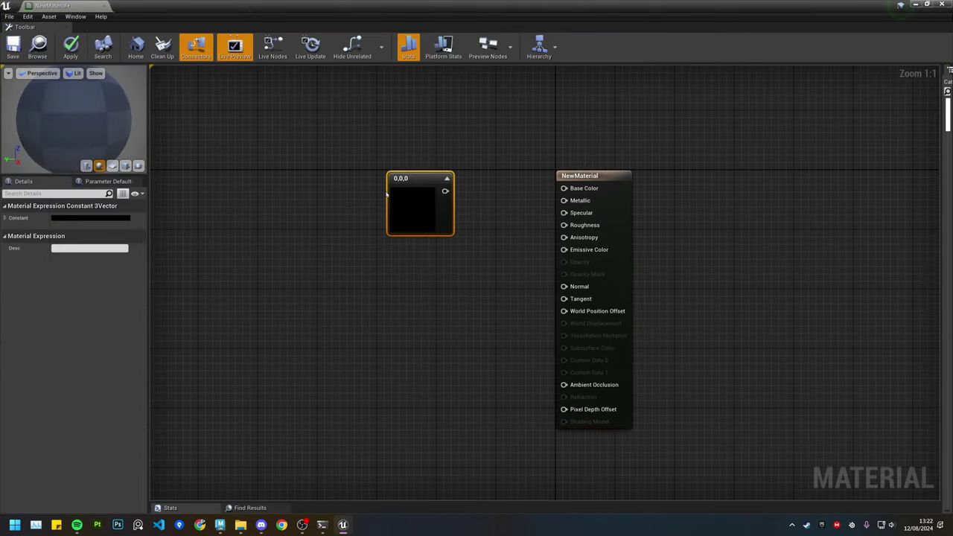
left_click(389, 271)
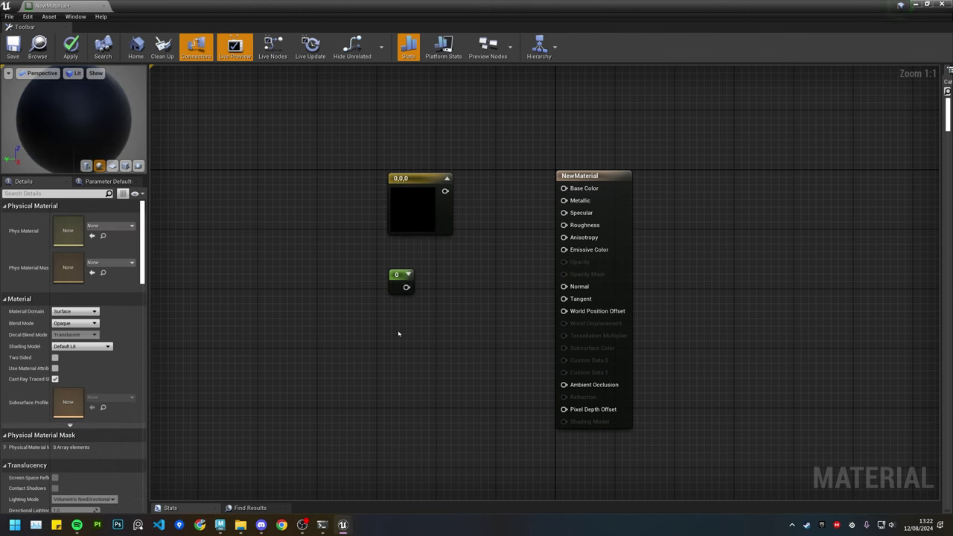
left_click(405, 317)
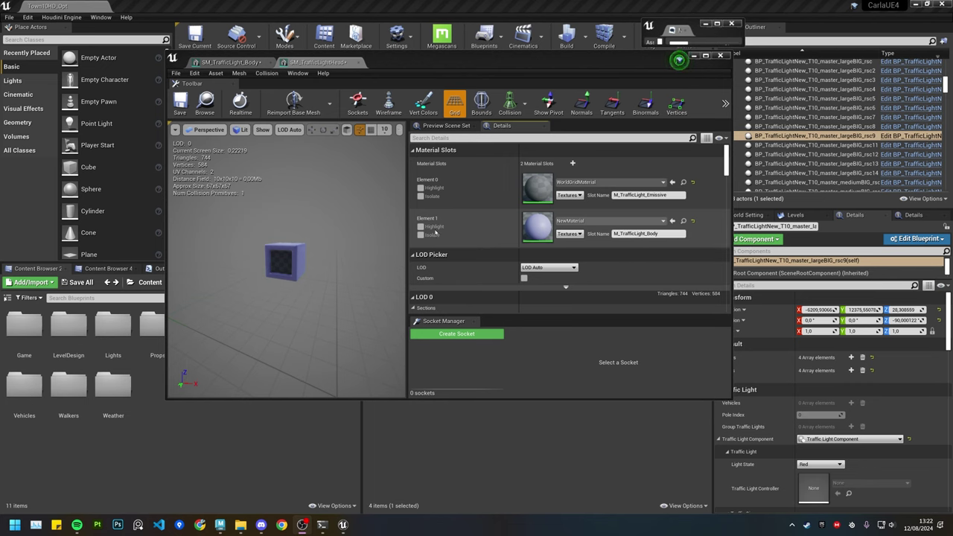
- Inspect the material assignments on the SM_TrafficLightHead and SM_TrafficLight_Body meshes, and close both mesh editors
right_click_drag(334, 249, 316, 279)
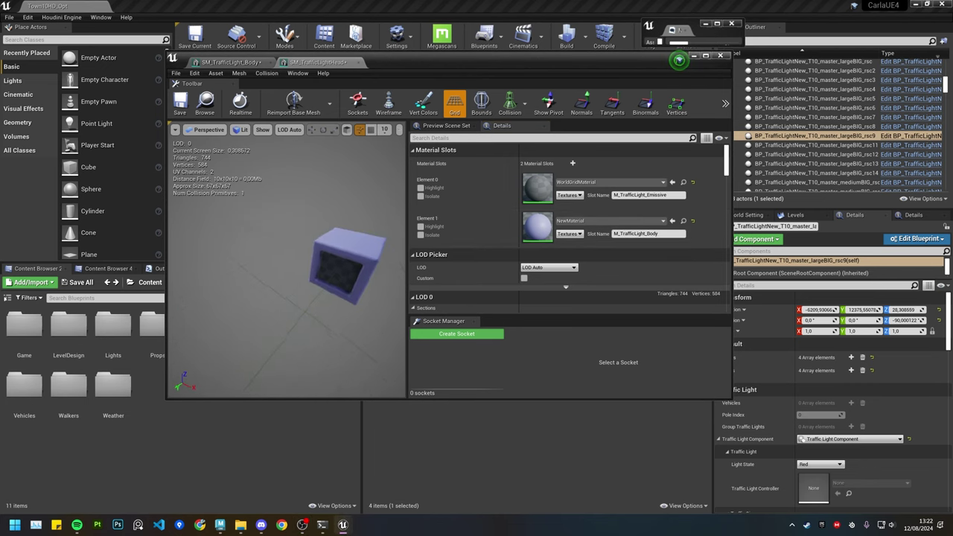
left_click_drag(328, 276, 283, 268)
left_click(227, 61)
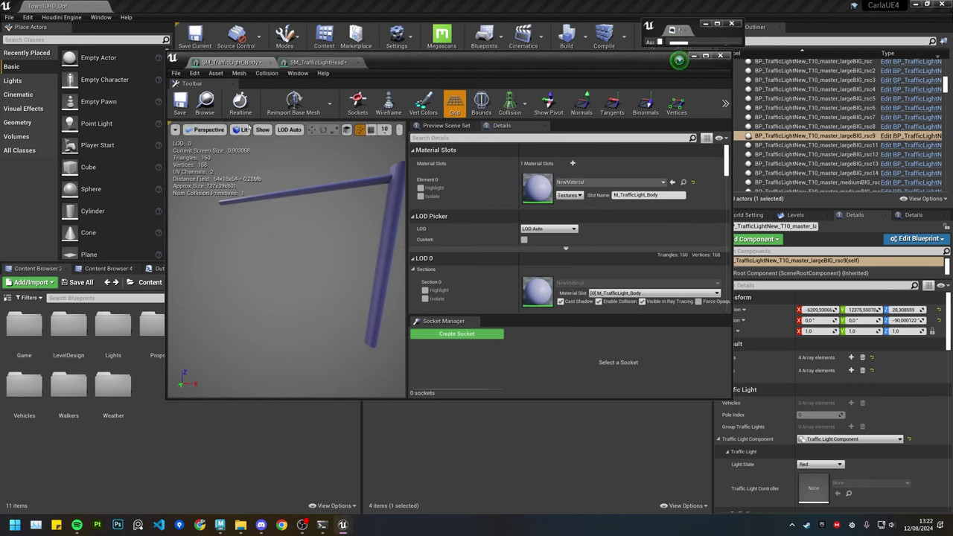
mouse_move(304, 185)
left_mouse_down()
mouse_move(327, 188)
mouse_move(305, 186)
left_mouse_up()
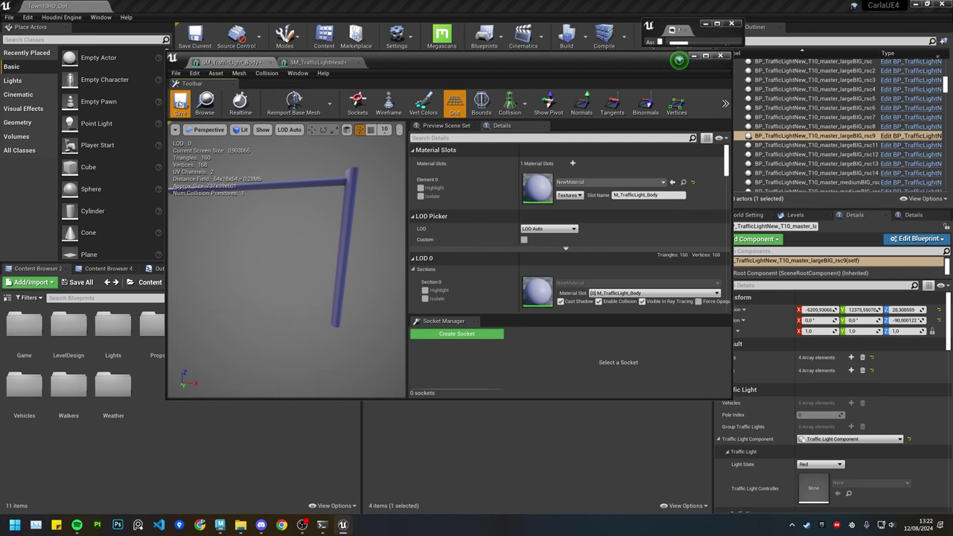
middle_click(235, 62)
middle_click(234, 62)
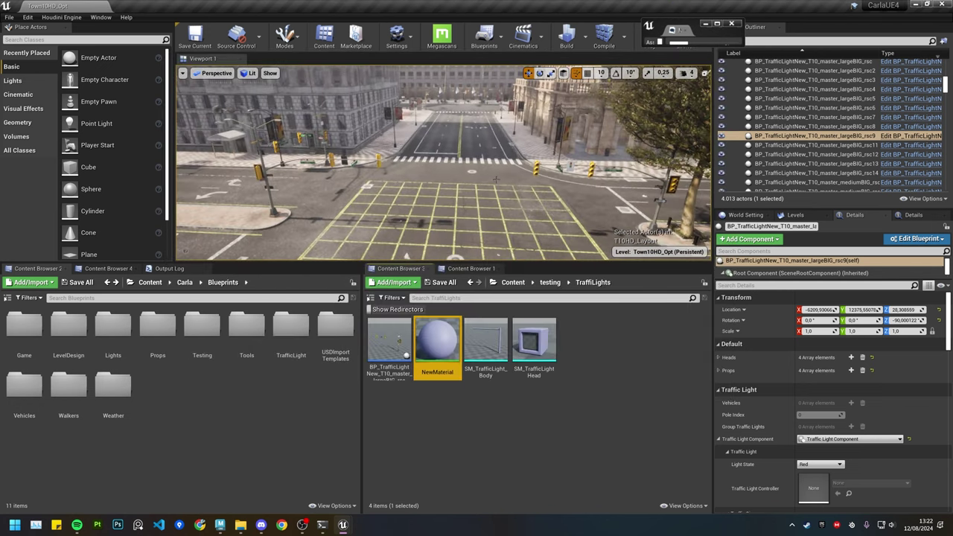
mouse_move(536, 350)
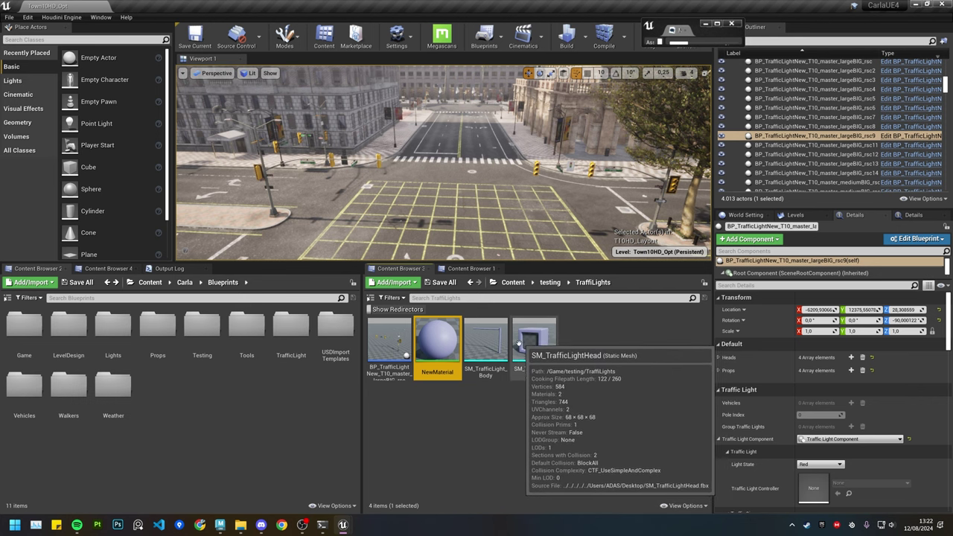
right_click_drag(428, 186, 458, 182)
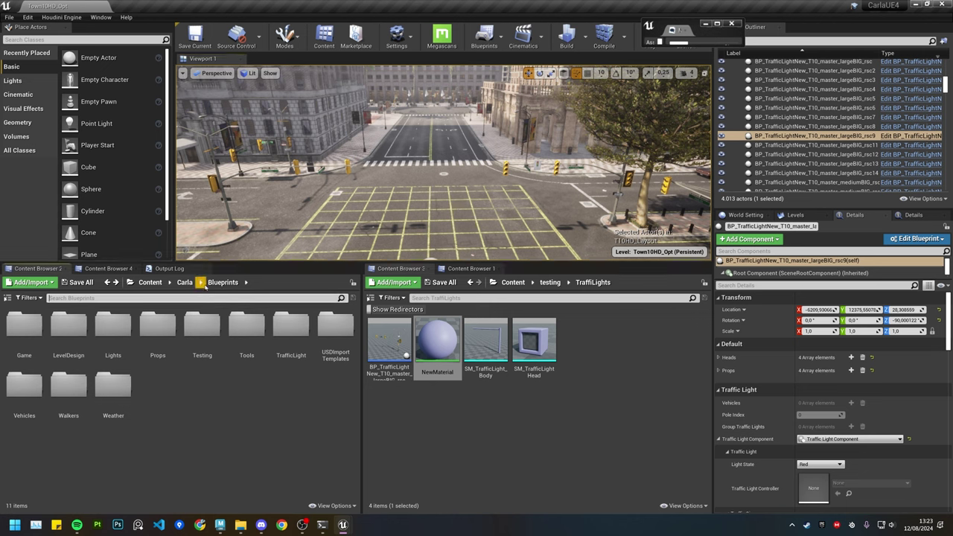
- Search the Carla Blueprints folder for "traffic" and examine the traffic light blueprints it contains
type("traffic")
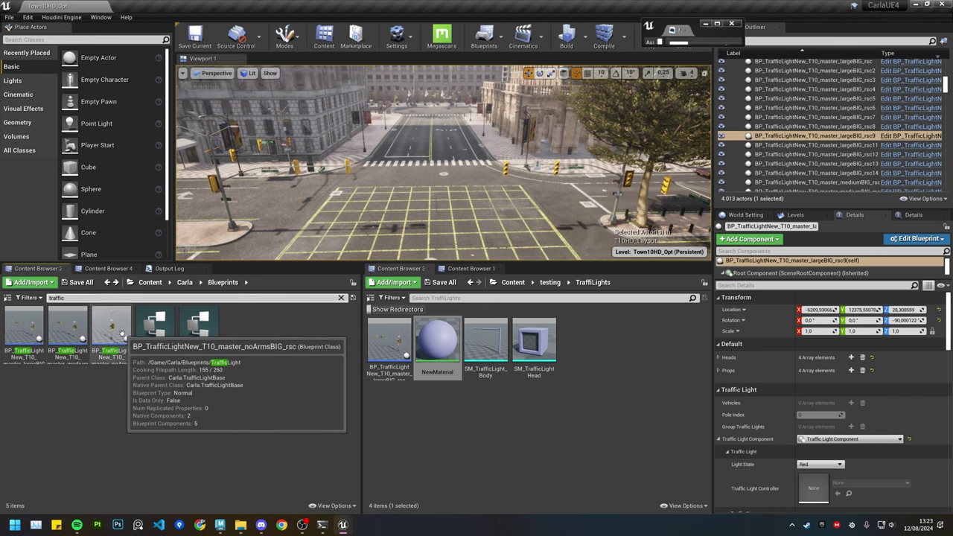
mouse_move(124, 337)
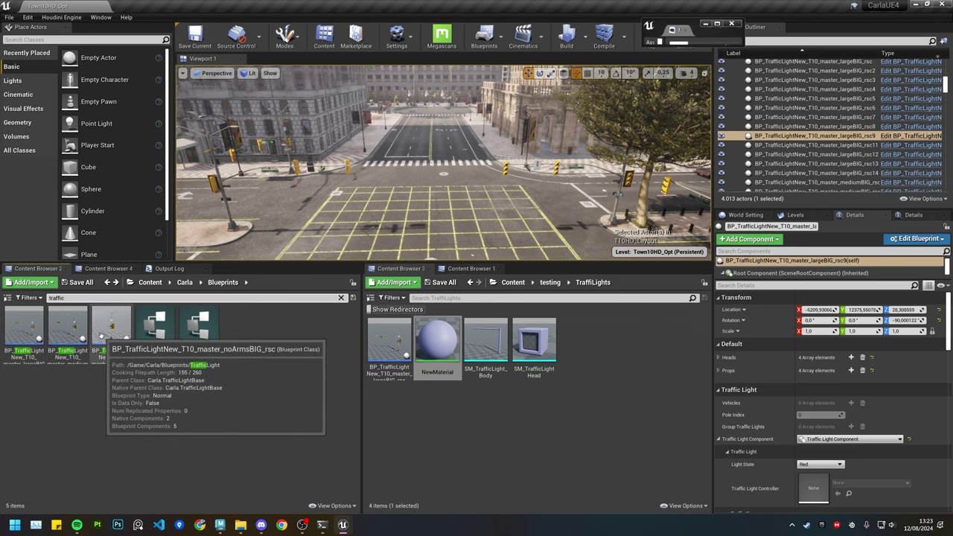
scroll(100, 343, "up", 3, "ctrl")
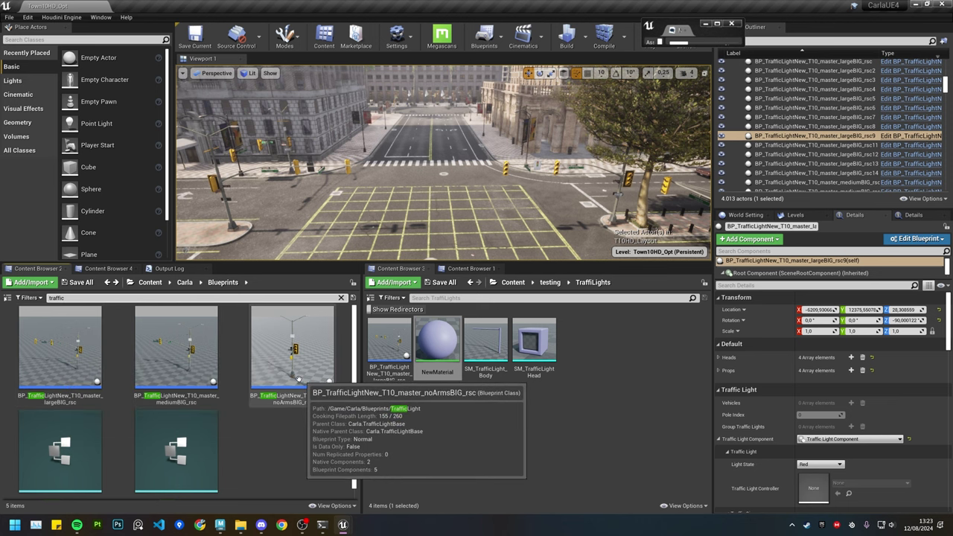
scroll(205, 402, "down", 3, "ctrl")
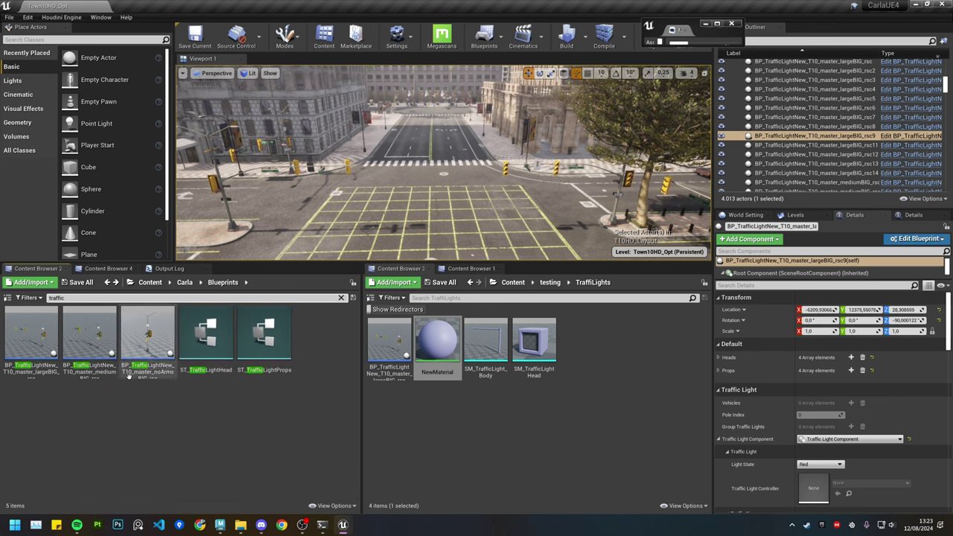
- Open BP_TrafficLightNew_T10_master_largeBIG_rsc from testing/TraffiLights and review its event graph, construction script and 3D assembly
left_click(389, 340)
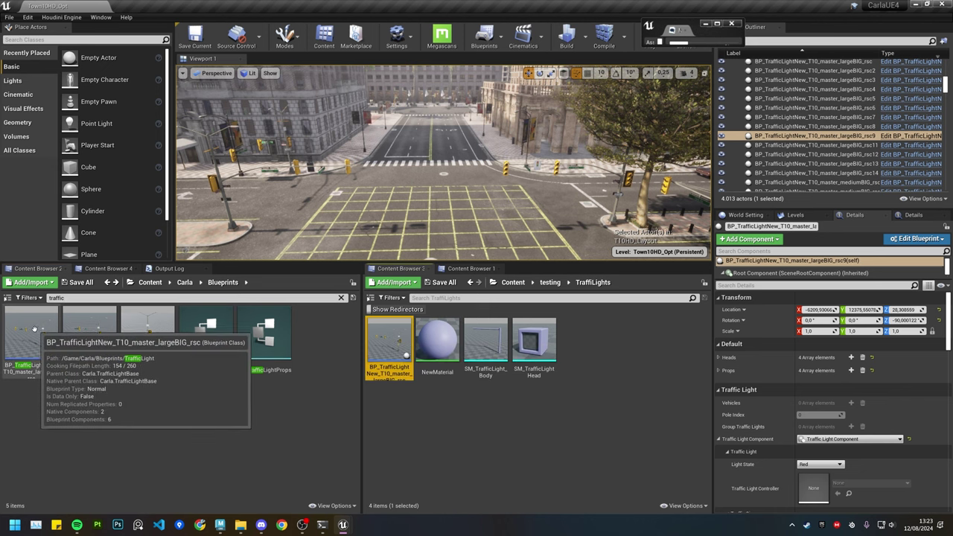
double_click(395, 341)
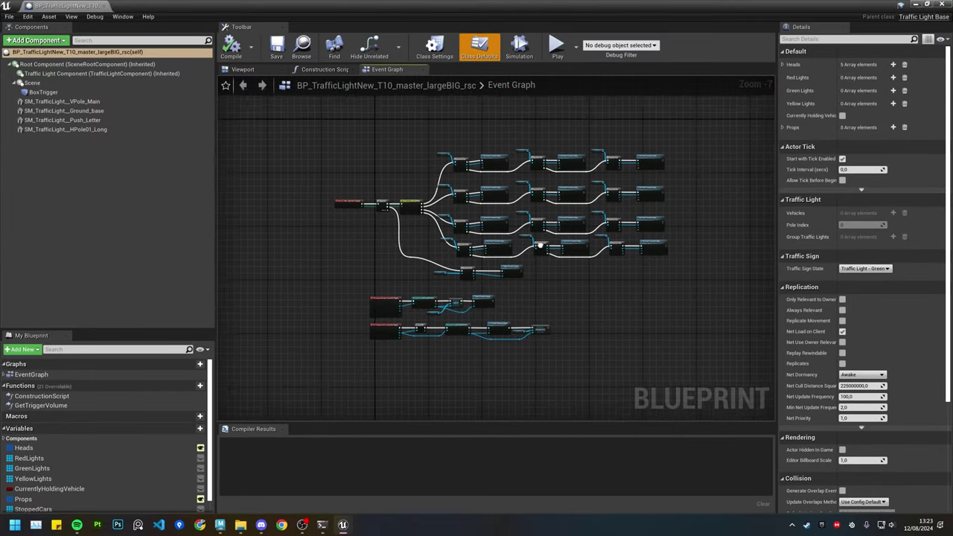
left_click_drag(135, 335, 132, 175)
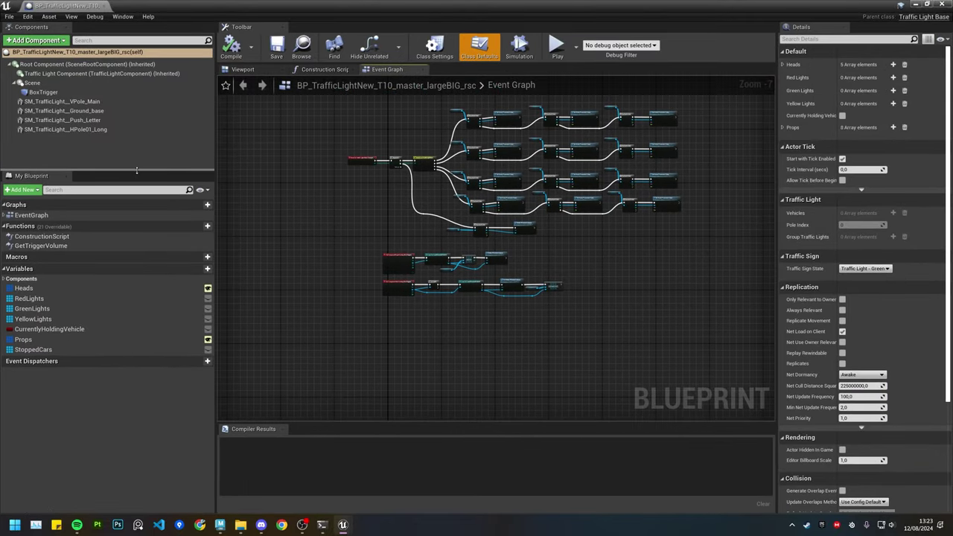
right_click_drag(441, 179, 444, 241)
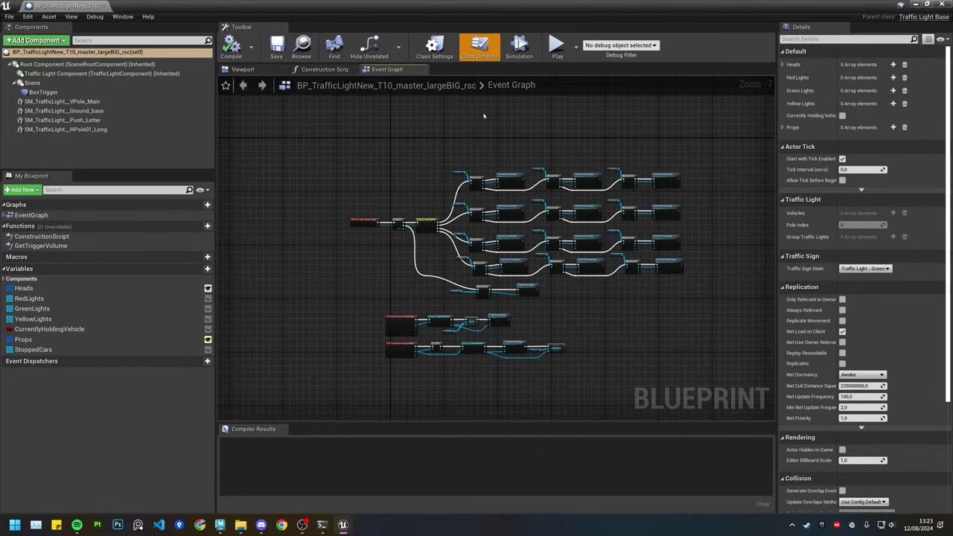
left_click(312, 69)
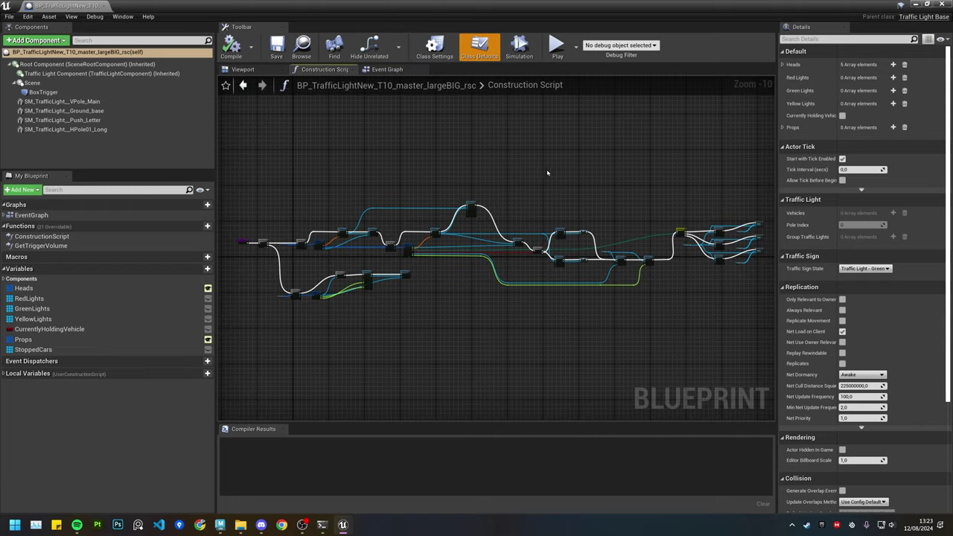
left_click(250, 70)
right_click_drag(530, 149, 620, 176)
key("s")
key("w")
key("s")
scroll(532, 167, "up", 4)
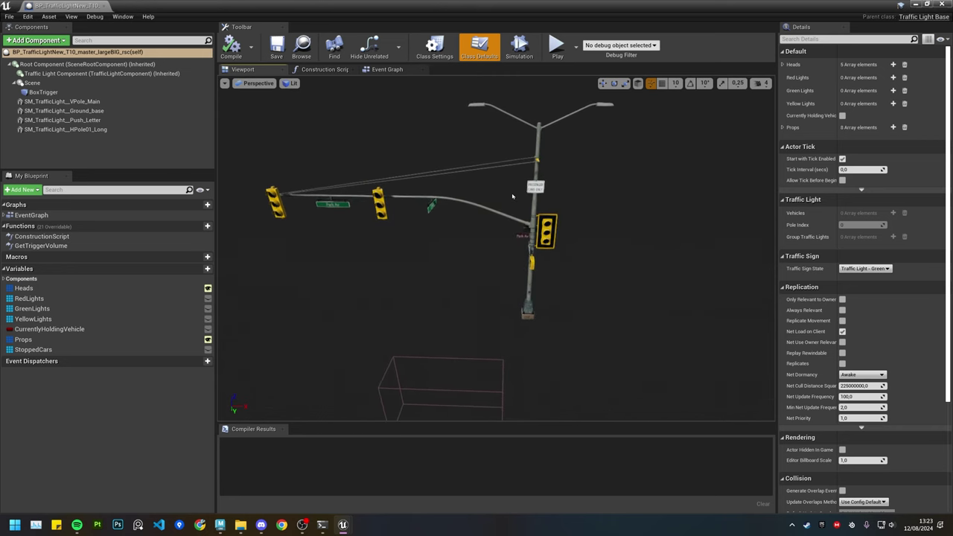
- Replace the static mesh of the SM_TrafficLight__VPole_Main component with SM_TrafficLight_Body from the TraffiLights folder
left_click(537, 165)
left_click(539, 166)
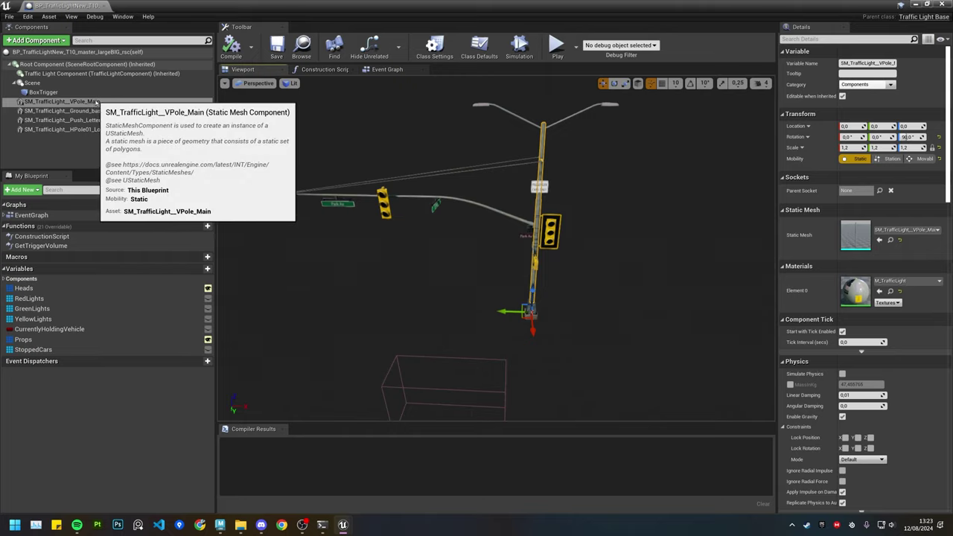
left_click_drag(415, 9, 296, 105)
left_click_drag(580, 138, 416, 139)
left_click_drag(309, 105, 270, 59)
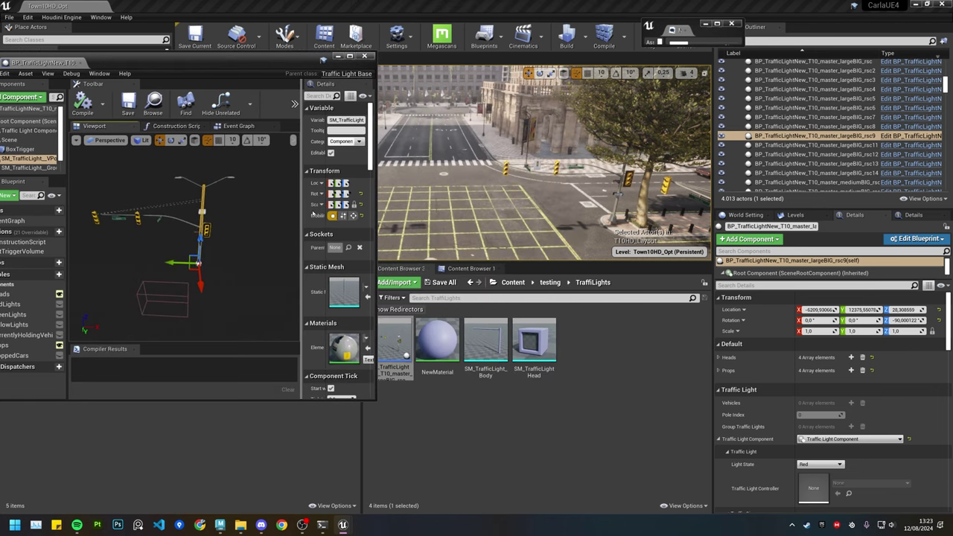
right_click_drag(232, 209, 226, 209)
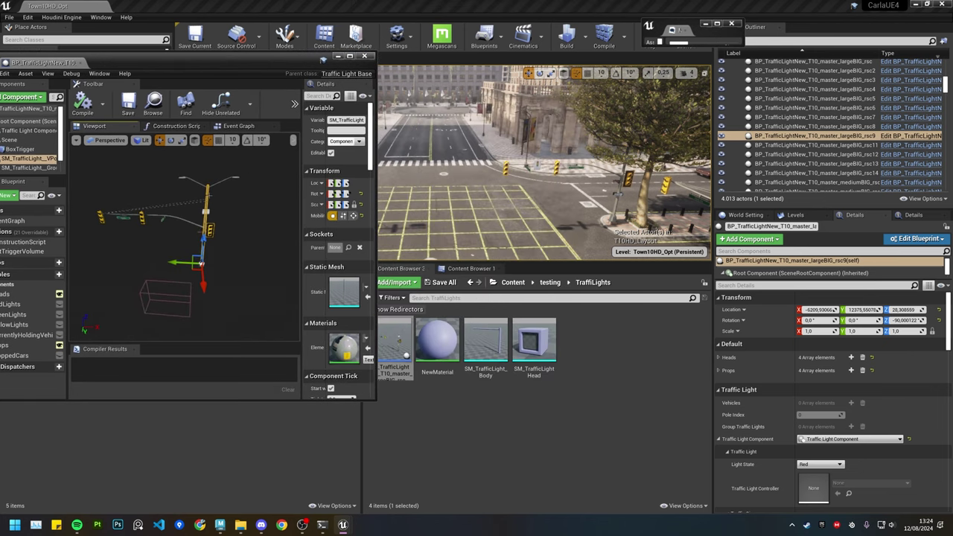
left_click_drag(486, 340, 346, 305)
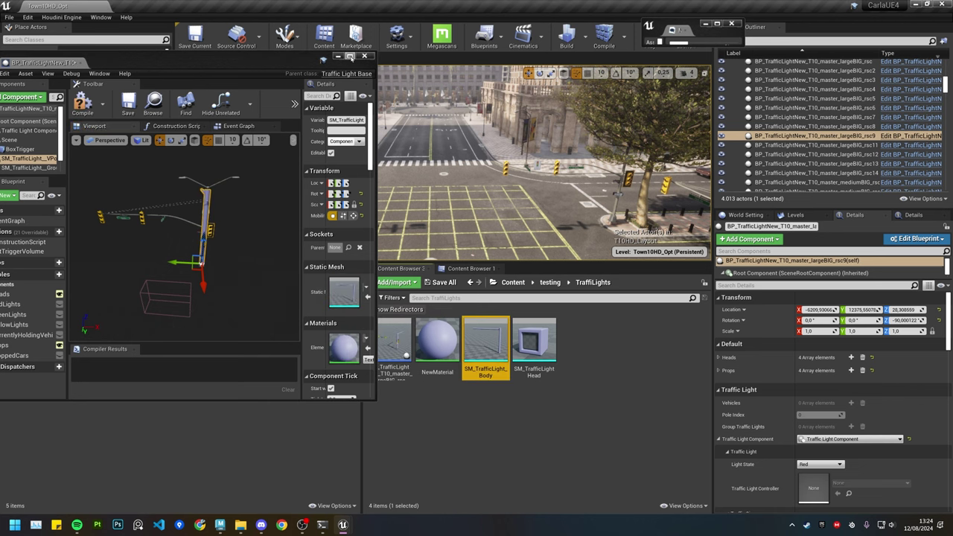
double_click(322, 58)
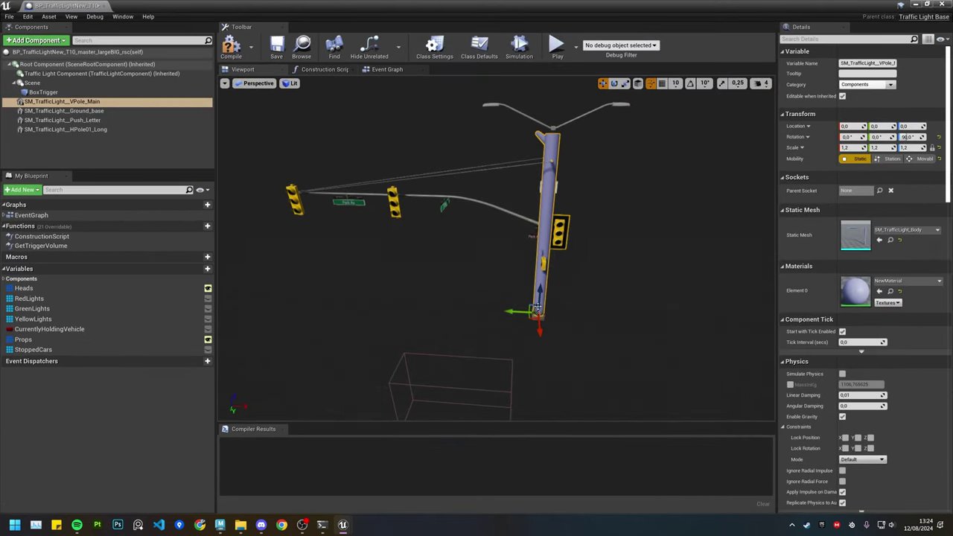
- Rotate the new body mesh about its vertical axis with 10° snapping so its arm lines up with the old horizontal arm
right_click_drag(419, 260, 426, 304)
key("e")
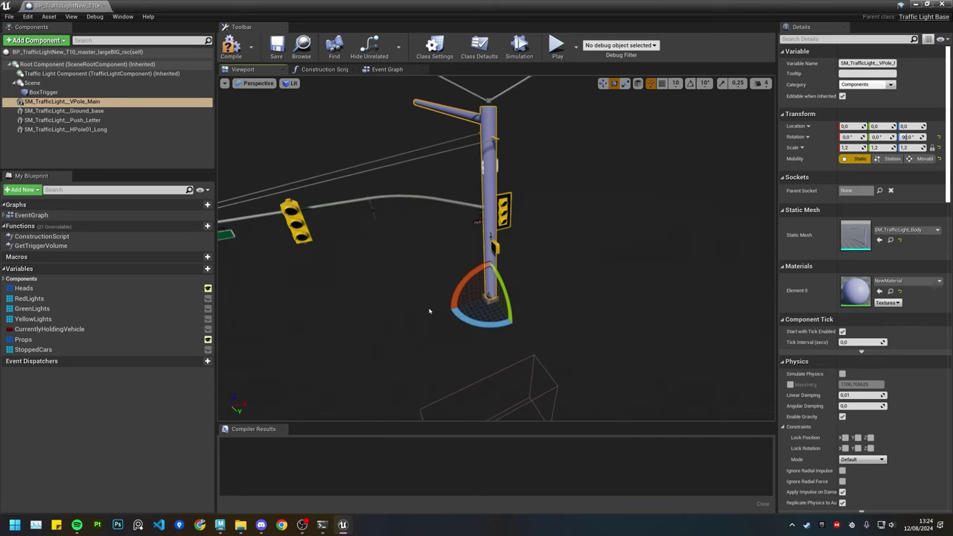
left_click_drag(470, 320, 514, 323)
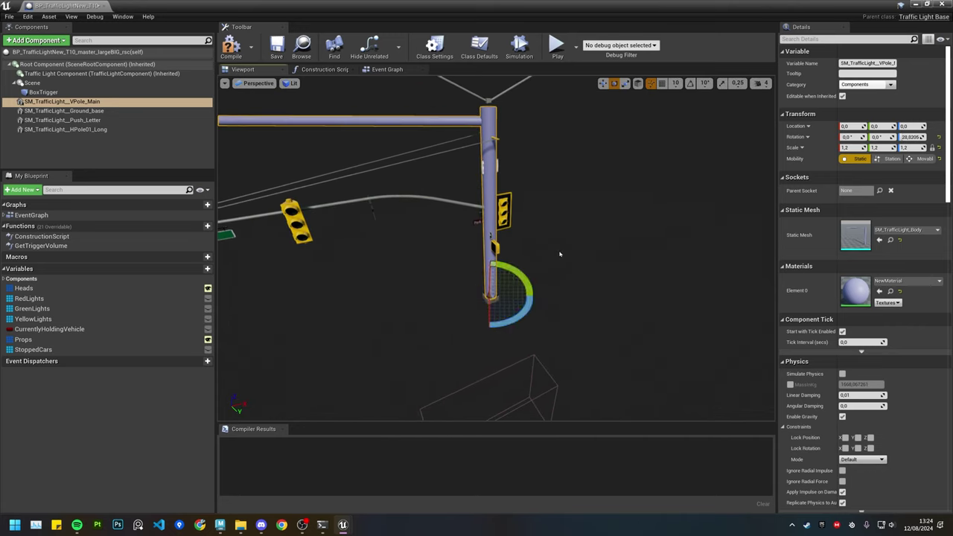
key("ctrl+z")
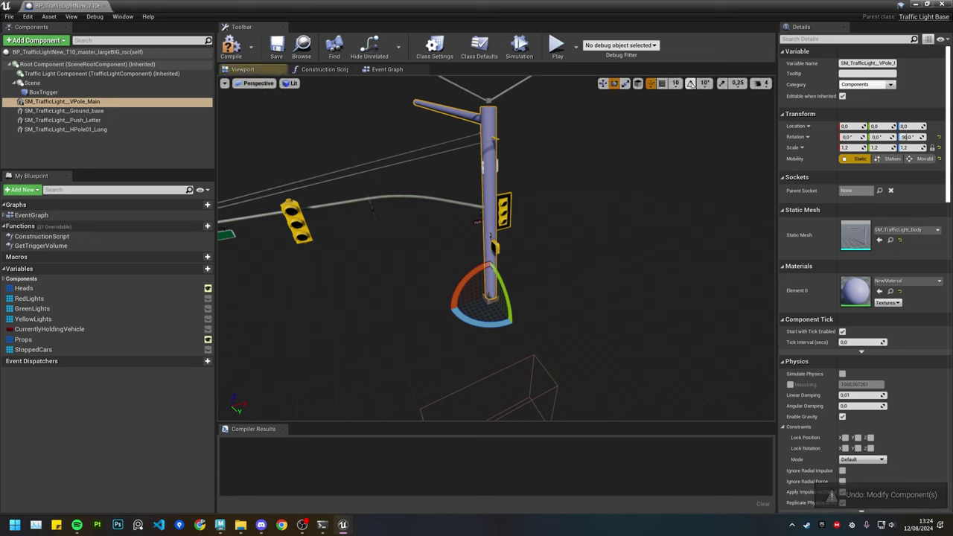
left_click_drag(471, 321, 502, 324)
- Delete the old horizontal arm component SM_TrafficLight__HPole01_Long and select the ground base component
right_click_drag(502, 325, 473, 203)
left_click(457, 200)
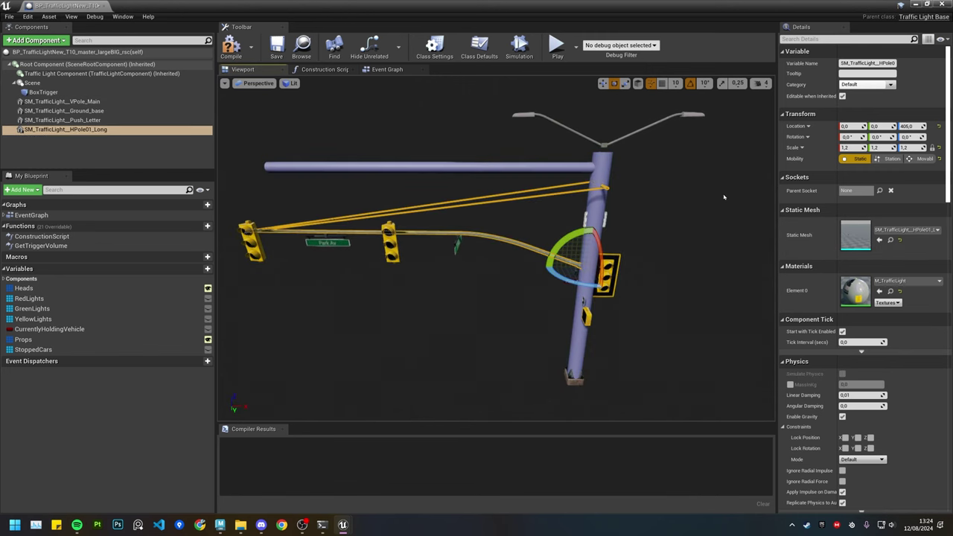
key("Delete")
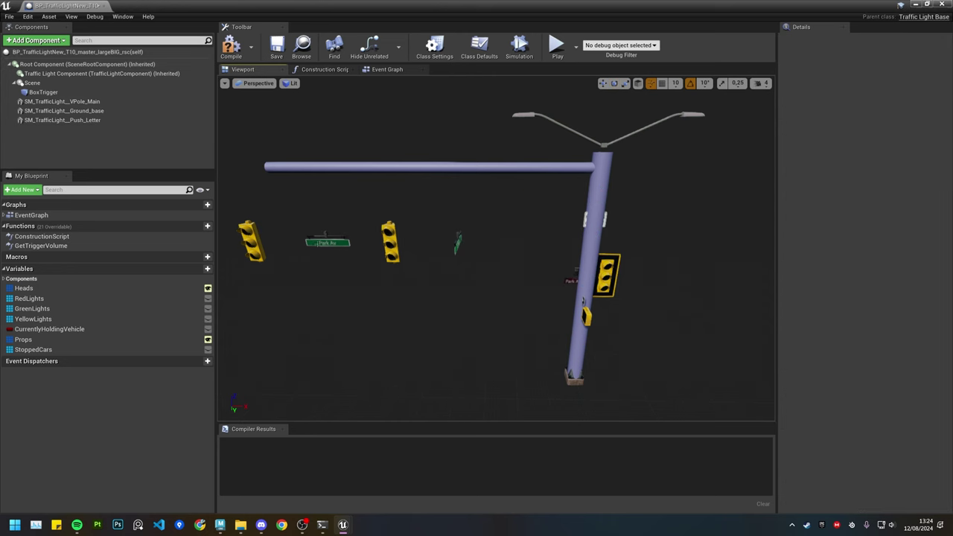
left_click(90, 110)
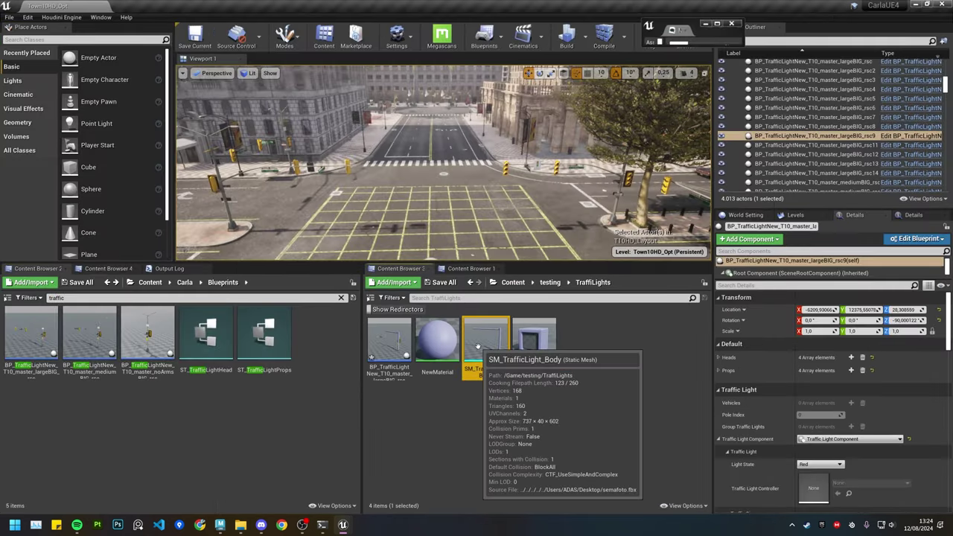
- Open the SM_TrafficLight_Body mesh and compare its simple and complex collision displays
double_click(484, 348)
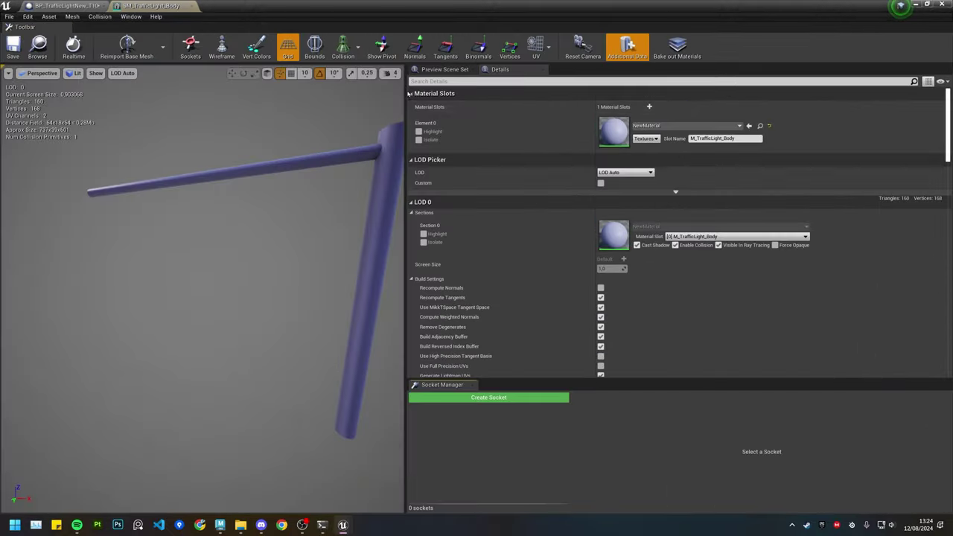
right_click_drag(202, 283, 201, 312)
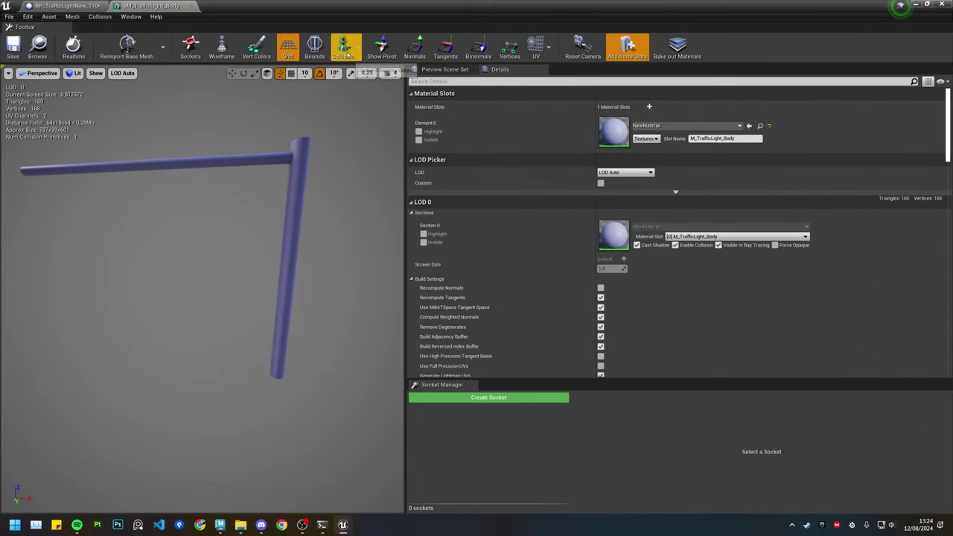
right_click_drag(46, 90, 85, 209)
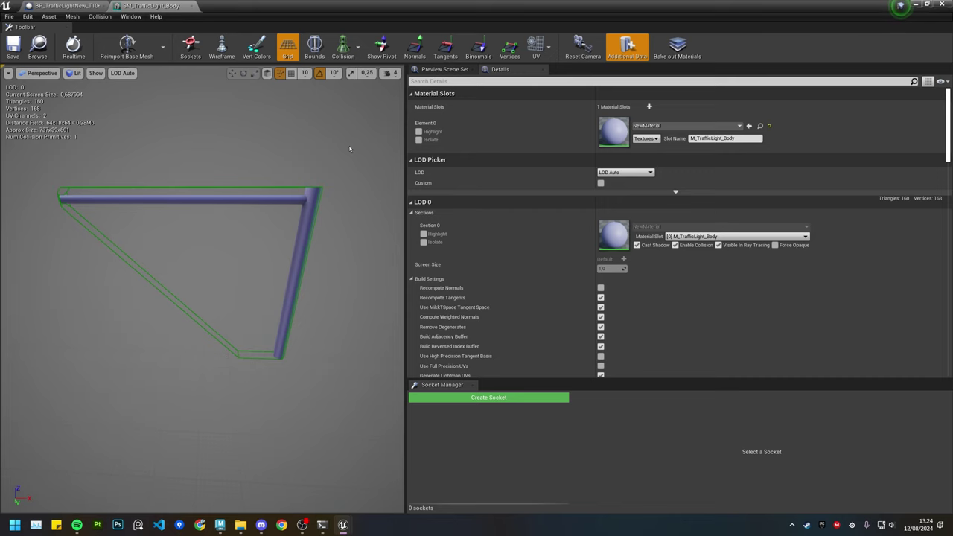
scroll(562, 301, "down", 1)
scroll(563, 300, "down", 6)
left_click(343, 46)
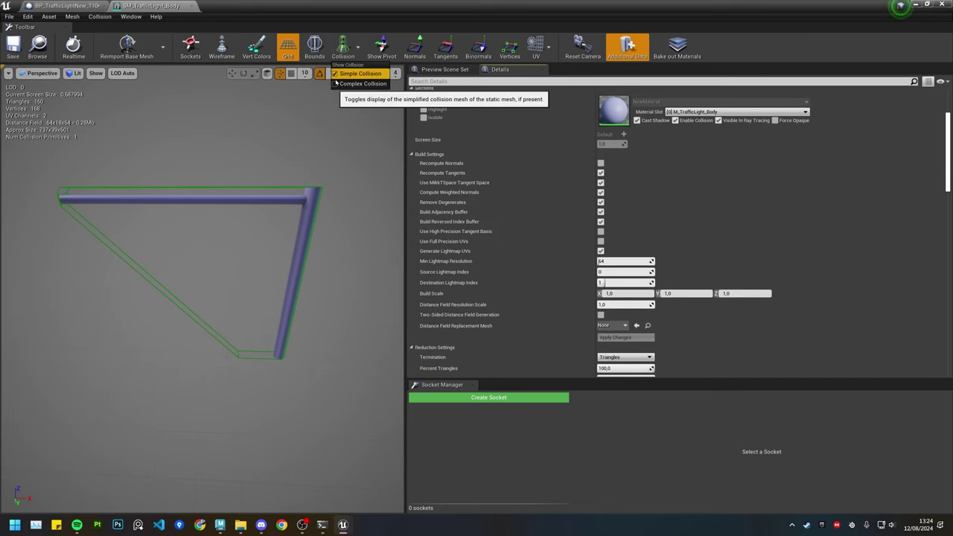
left_click(361, 84)
left_click(360, 74)
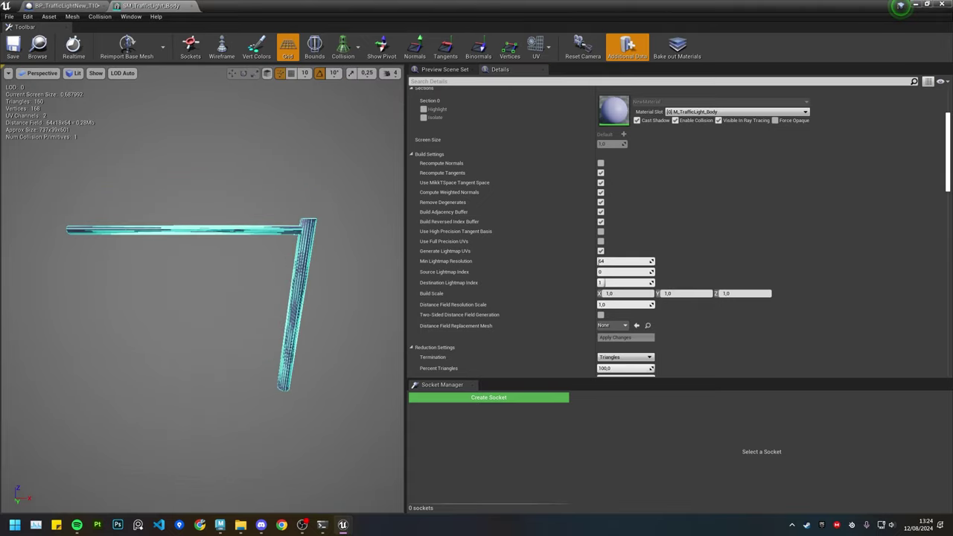
- Set the body mesh's Collision Complexity to Use Complex Collision As Simple
scroll(596, 287, "down", 8)
scroll(592, 268, "down", 15)
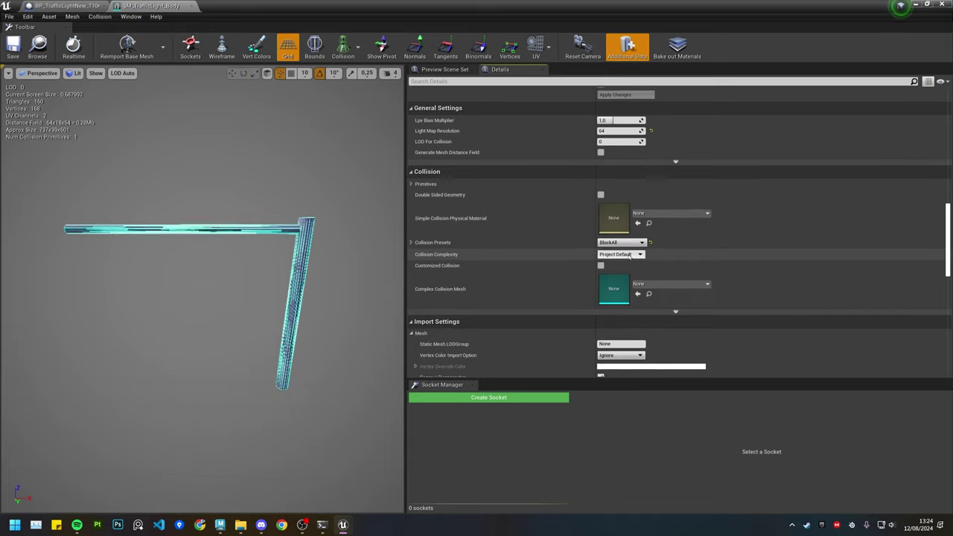
scroll(631, 255, "down", 1)
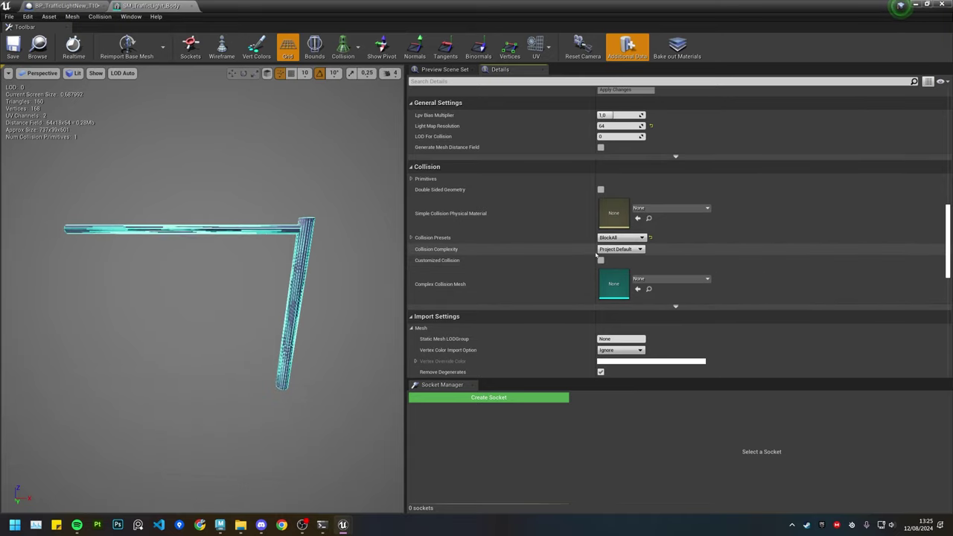
left_click(618, 248)
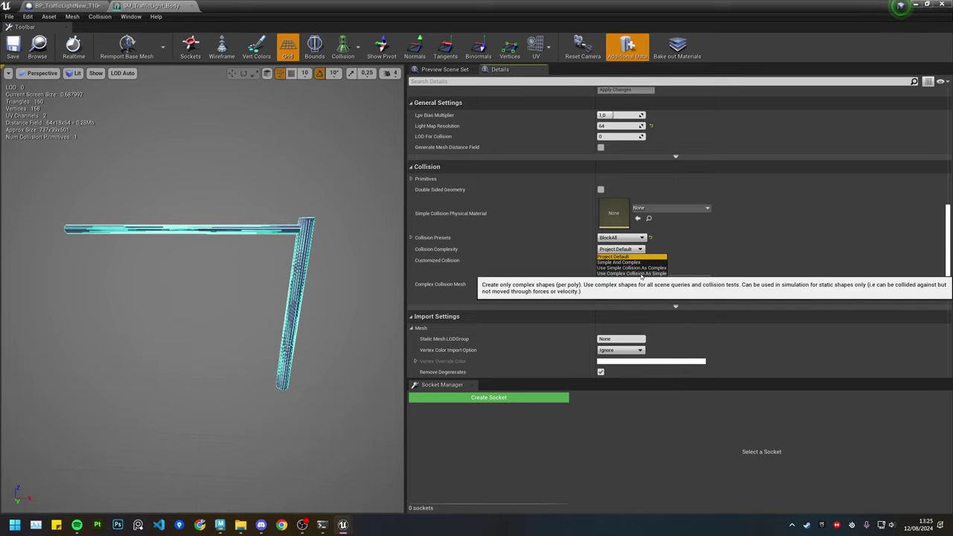
left_click(631, 273)
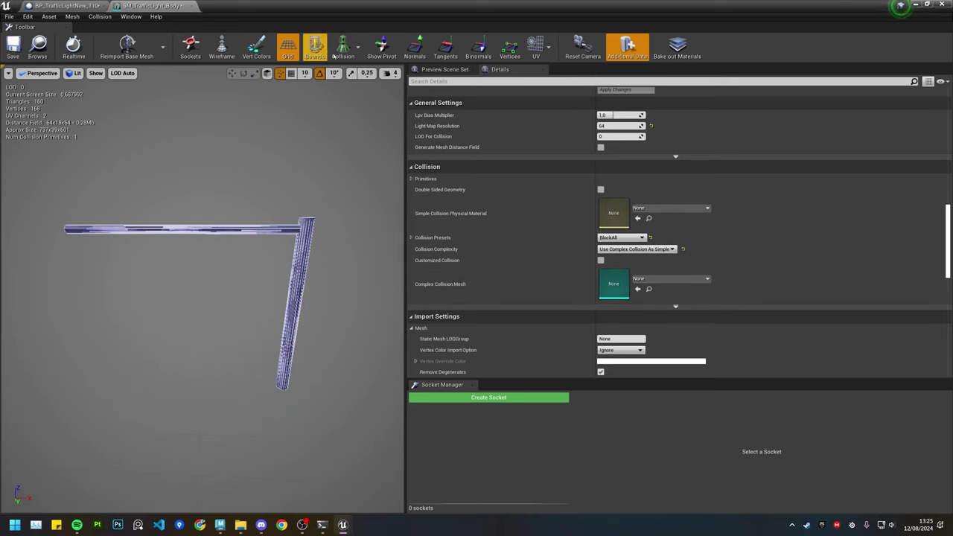
- Show only the simple collision and examine how it follows the pole and arm of the body mesh
left_click(335, 84)
left_click(334, 74)
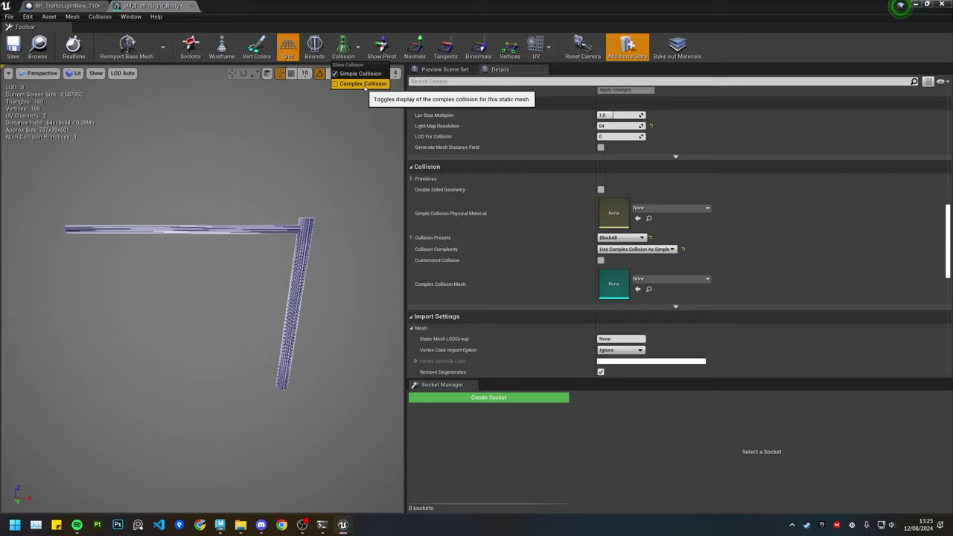
right_click_drag(242, 174, 228, 217)
key("w")
key("q")
key("e")
key("w")
key("s")
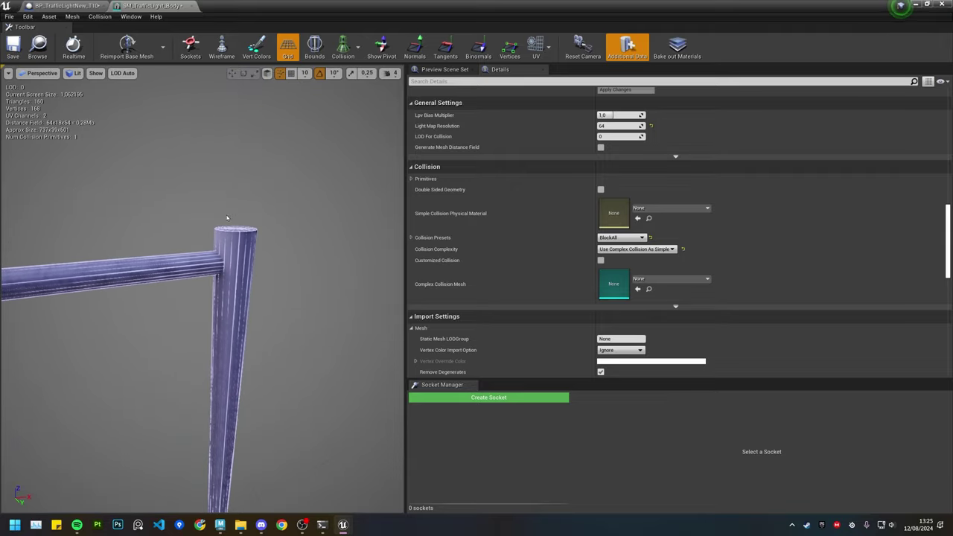
left_click_drag(302, 250, 302, 250)
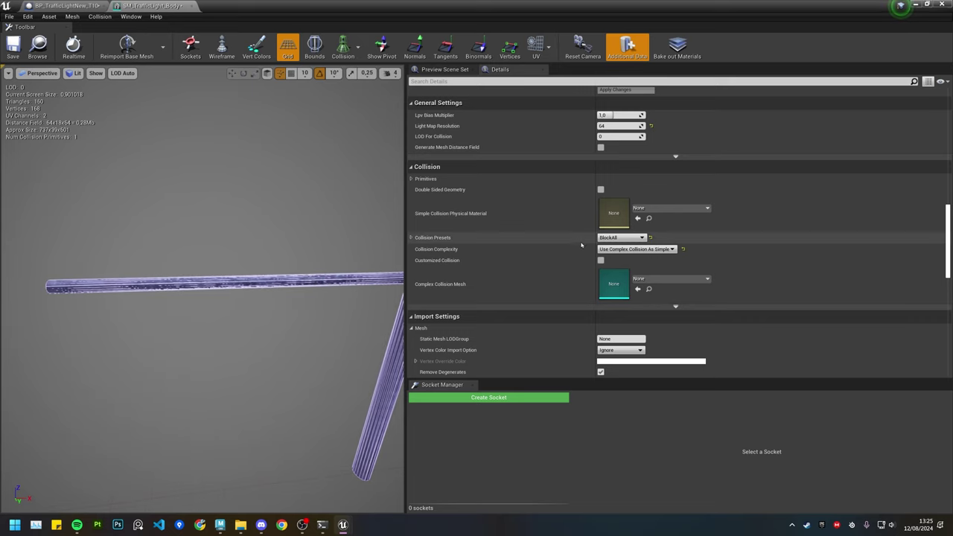
- Set the body mesh's Collision Complexity back to Project Default
left_click(635, 248)
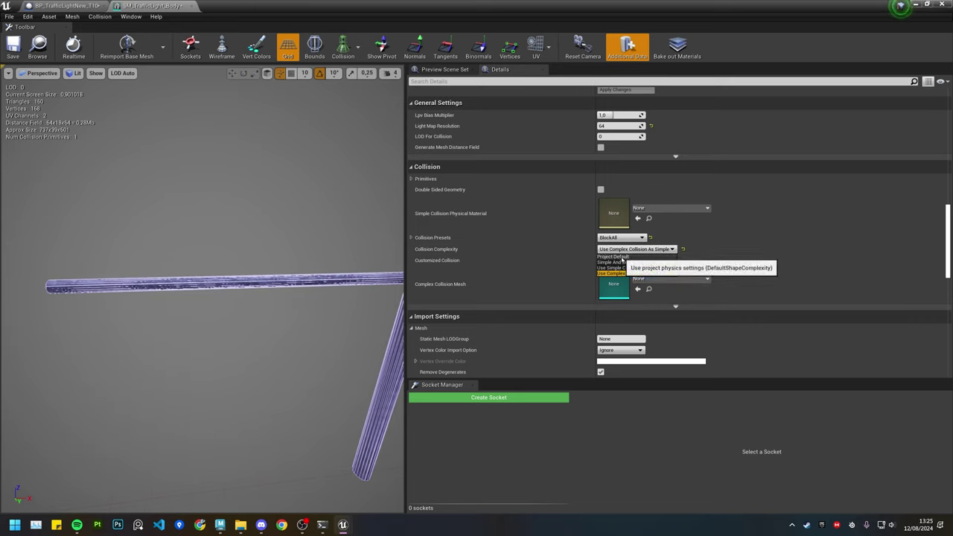
left_click(614, 256)
scroll(259, 269, "down", 3)
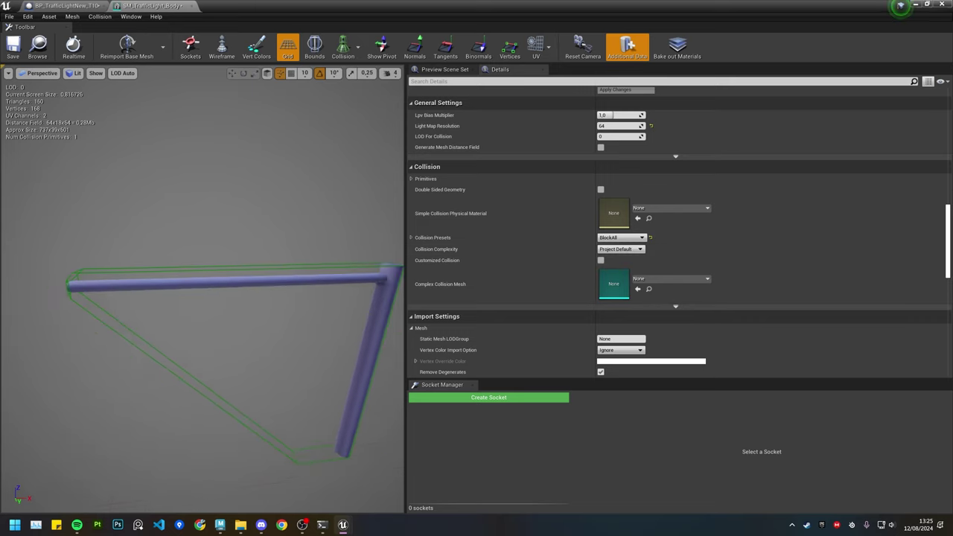
- Delete the existing simple collision hull from the traffic light body mesh
left_click(259, 264)
key("Delete")
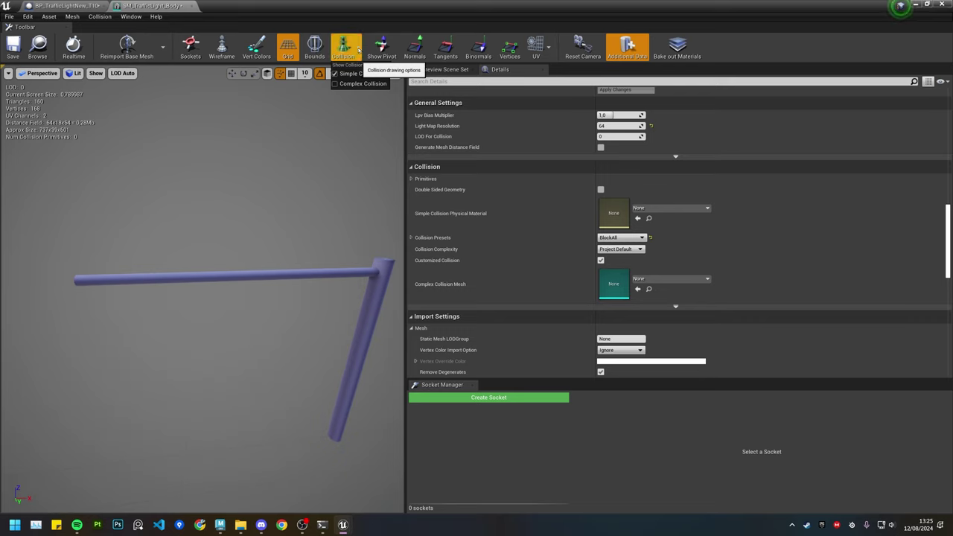
left_click_drag(298, 187, 286, 160)
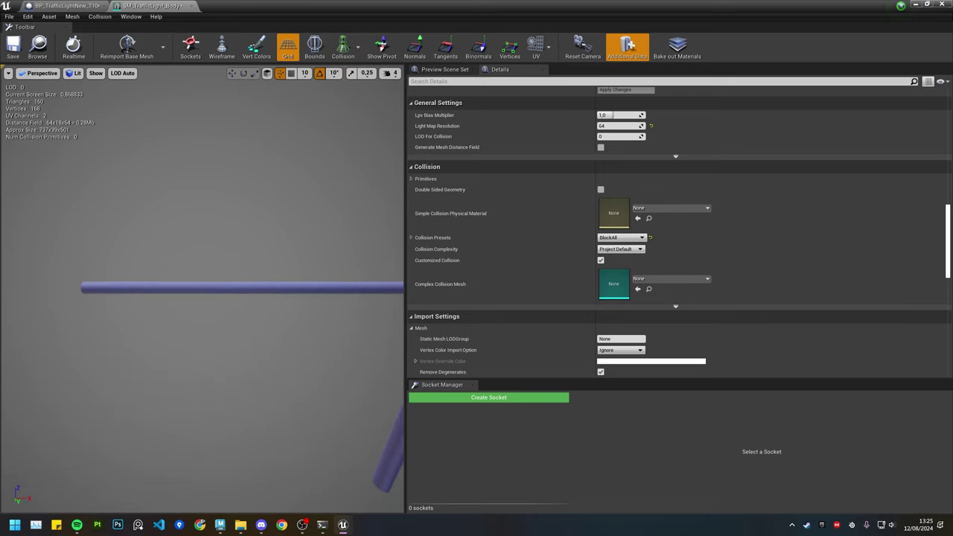
- Add a box simplified collision to the body mesh, then scale and position it to enclose the vertical pole
left_click(100, 16)
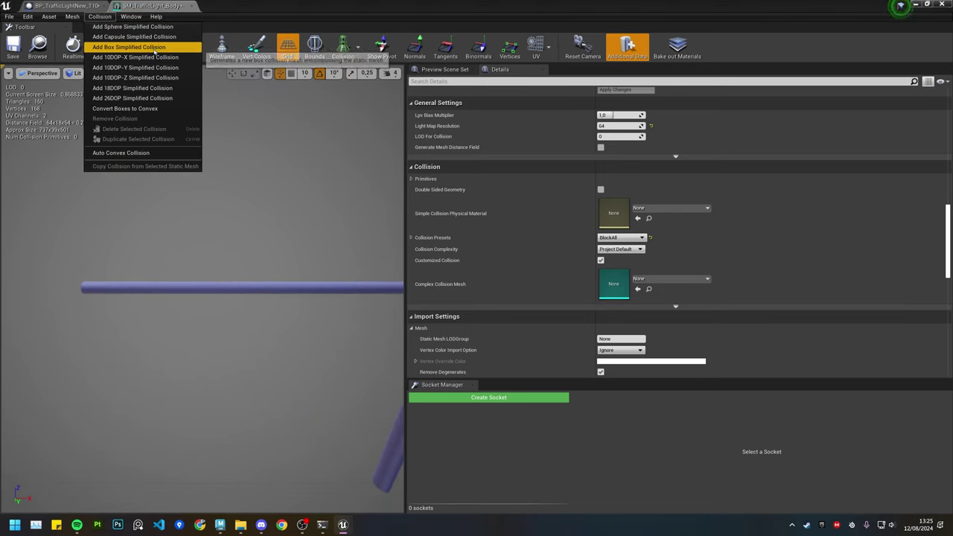
left_click(154, 51)
right_click_drag(225, 275, 242, 265)
key("r")
left_click_drag(250, 393, 376, 385)
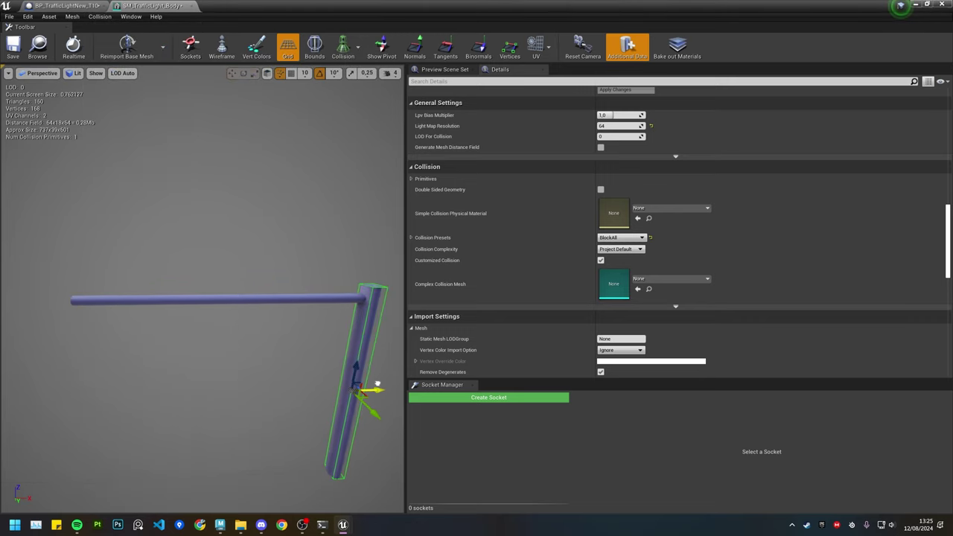
right_click_drag(321, 310, 332, 317)
left_click_drag(360, 379, 322, 384)
key("ctrl+z")
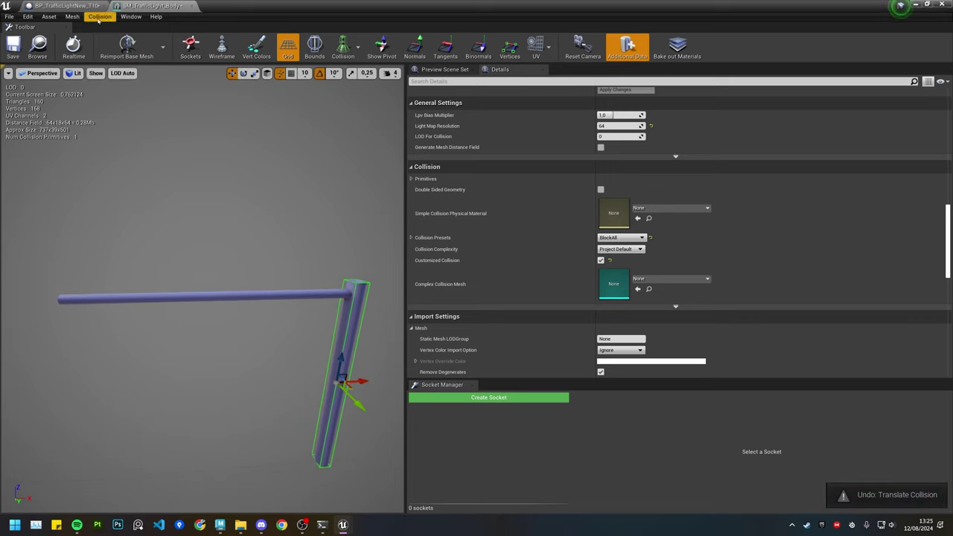
- Add a second box simplified collision, fit it around the horizontal arm of the body mesh, and save the mesh
left_click(98, 17)
left_click(141, 52)
left_click_drag(212, 377, 221, 274)
right_click_drag(221, 274, 223, 238)
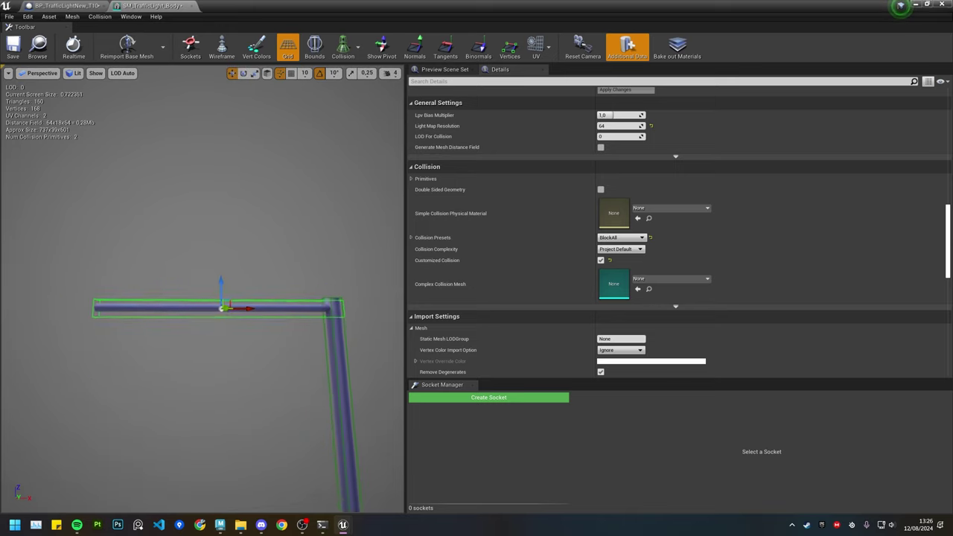
right_click_drag(230, 290, 232, 189)
left_click(14, 47)
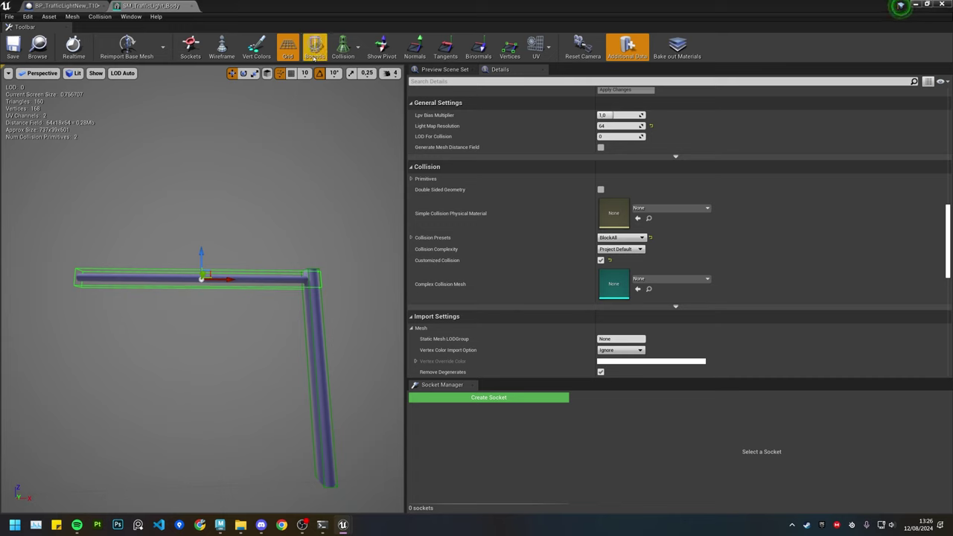
- Show the complex collision together with the two boxes for comparison, hide it again, and save the body mesh
left_click(342, 52)
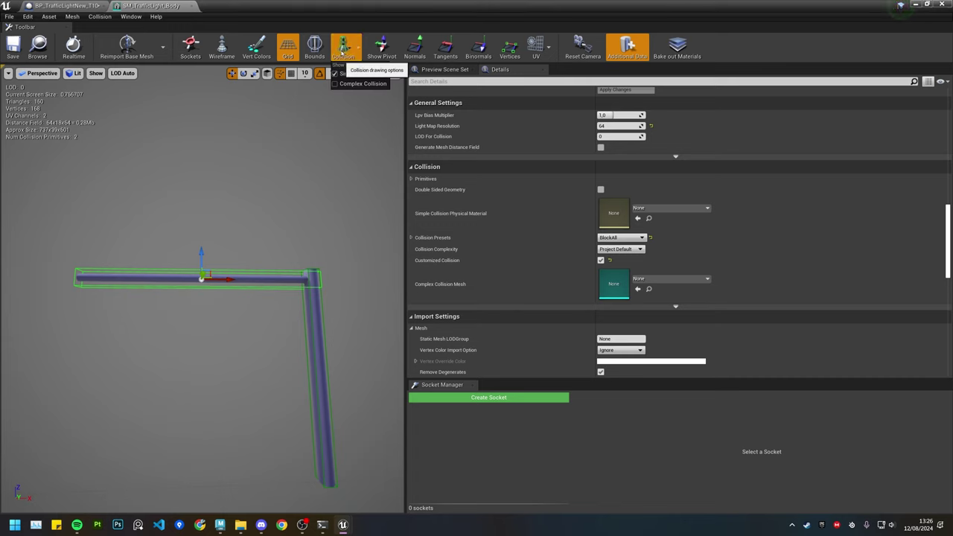
left_click(334, 84)
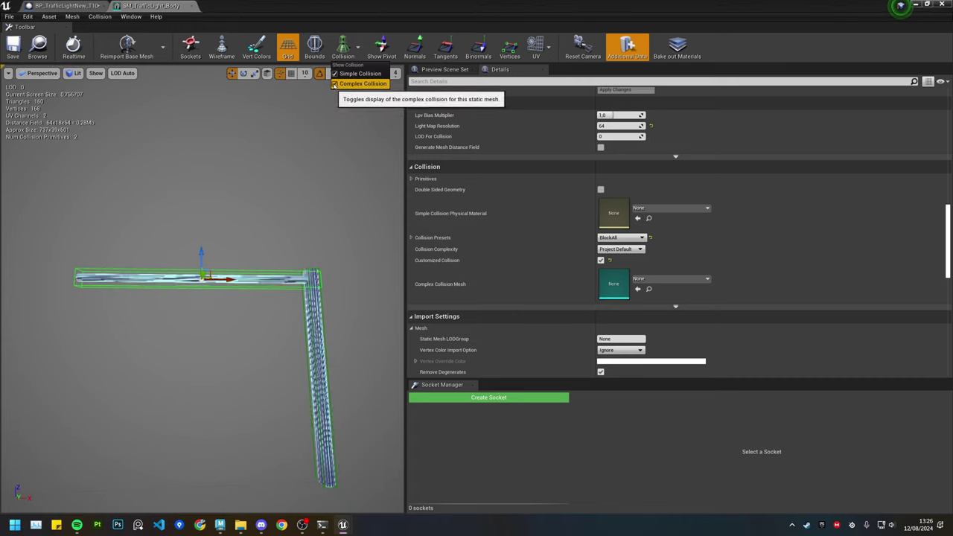
left_click(334, 86)
left_click(343, 154)
left_click_drag(342, 154, 344, 193, "alt")
left_click(14, 49)
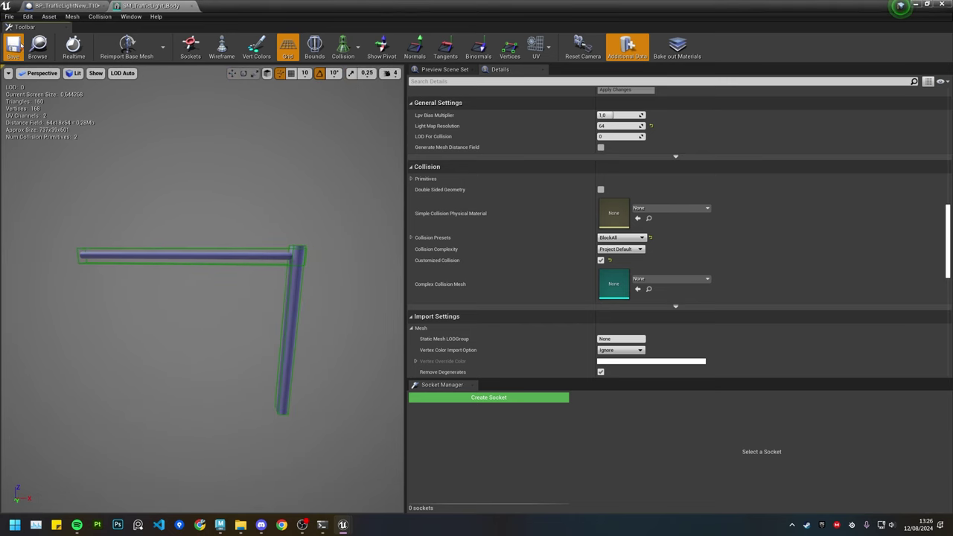
- Return to the traffic light blueprint and select the SM_TrafficLight__VPole_Main component to check its body mesh
left_click(141, 5)
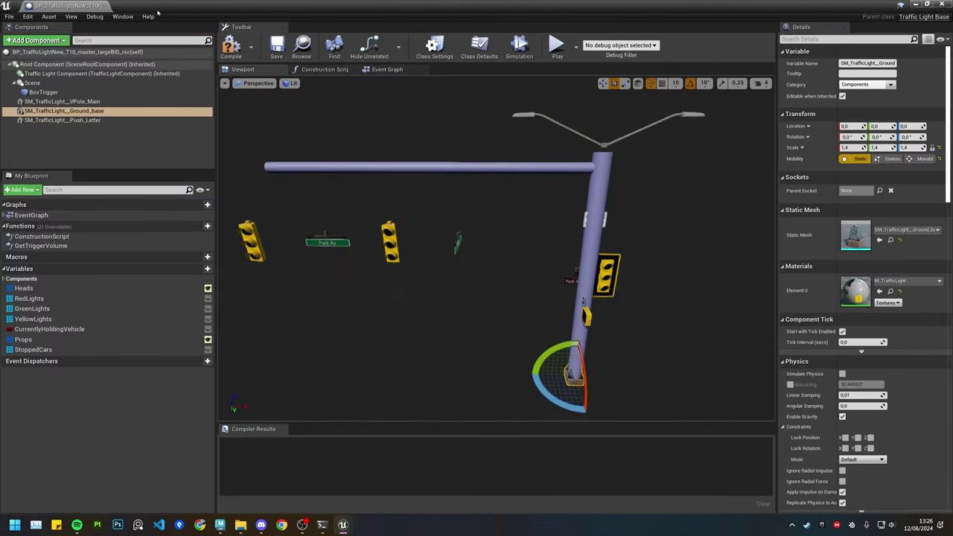
right_click_drag(499, 281, 519, 283)
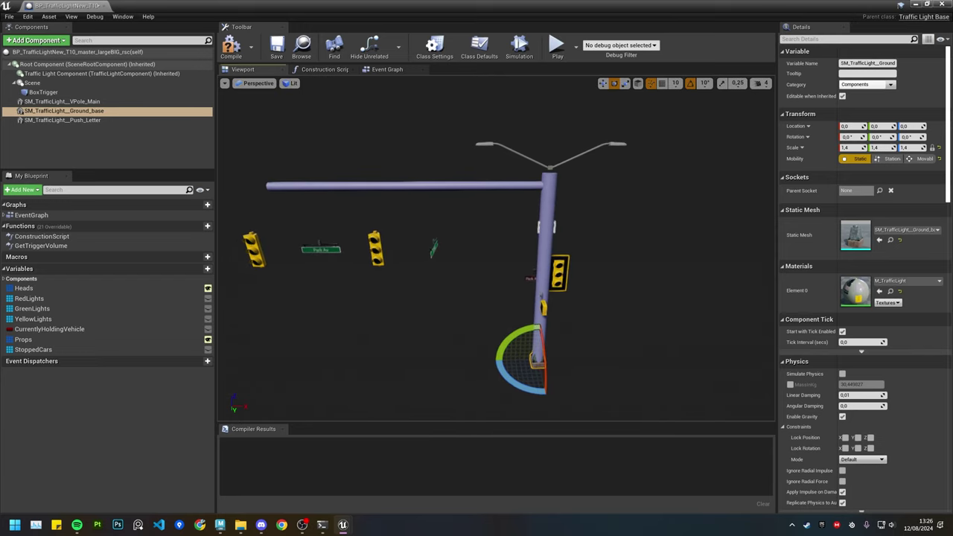
left_click(507, 170)
left_click(82, 111)
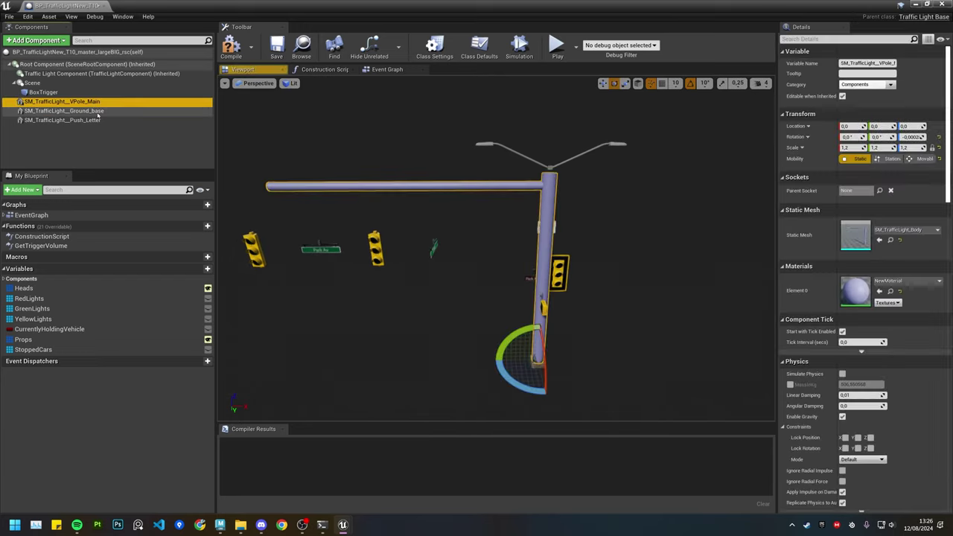
- Move the SM_TrafficLight__Push_Letter component out of the pole along Y and remove it from the blueprint
left_click(82, 119)
mouse_move(270, 194)
right_mouse_down()
mouse_move(320, 198)
mouse_move(261, 192)
mouse_move(271, 194)
right_mouse_up()
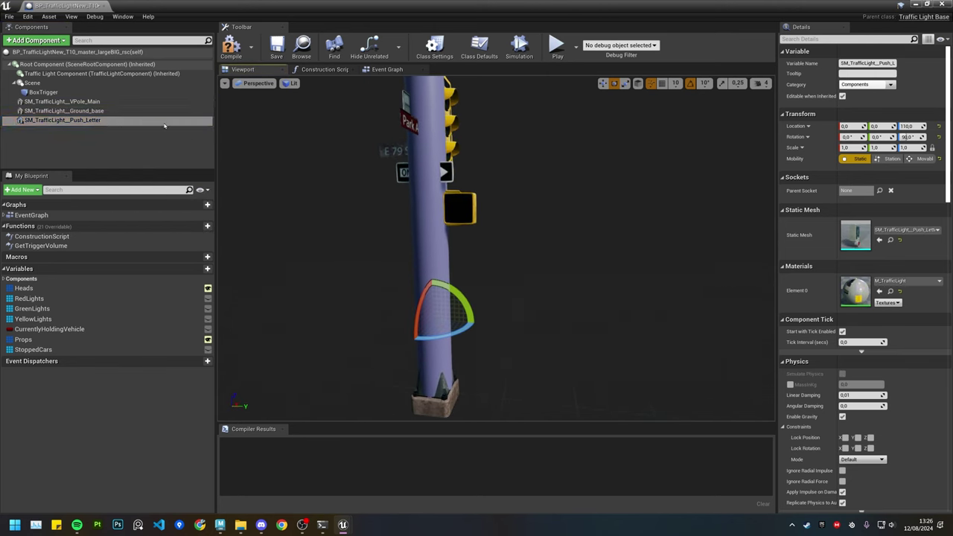
right_click_drag(528, 245, 535, 251)
left_click_drag(456, 316, 456, 317)
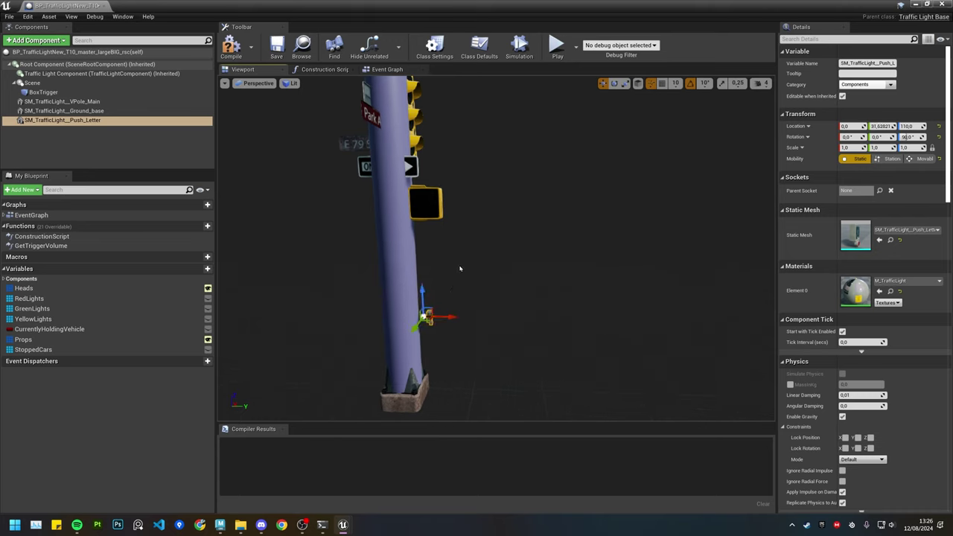
left_click(298, 149)
- Try moving the SM_TrafficLight__Ground_base component about 70 units along Y away from the pole, and undo the move
left_click(63, 111)
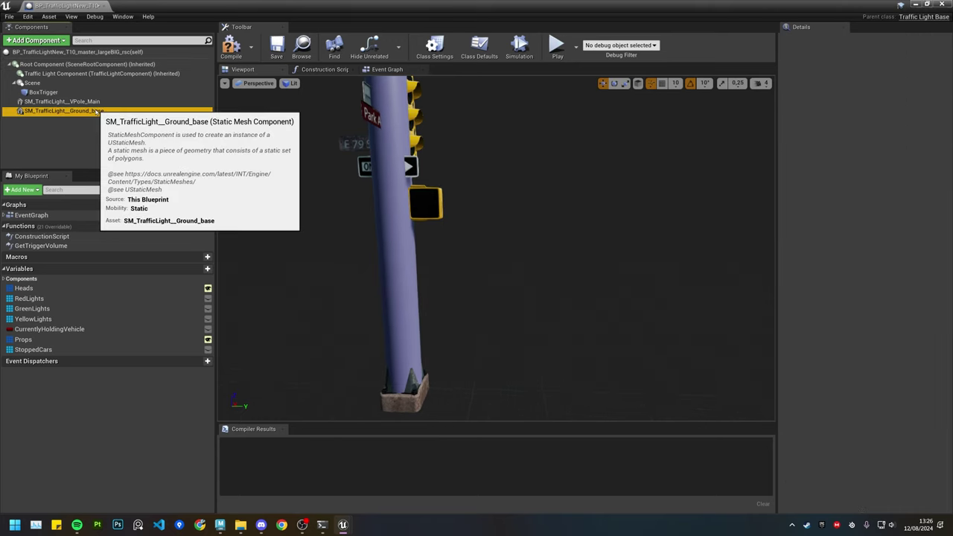
left_click_drag(428, 385, 479, 381)
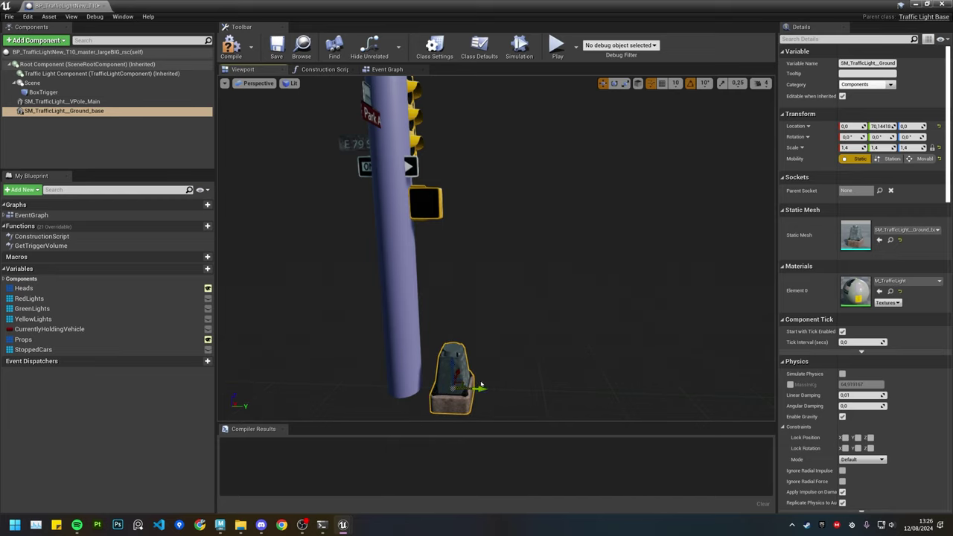
key("ctrl+z")
- View the whole traffic light, select the blueprint root, and collapse its Heads and Props arrays
right_click_drag(478, 380, 495, 364)
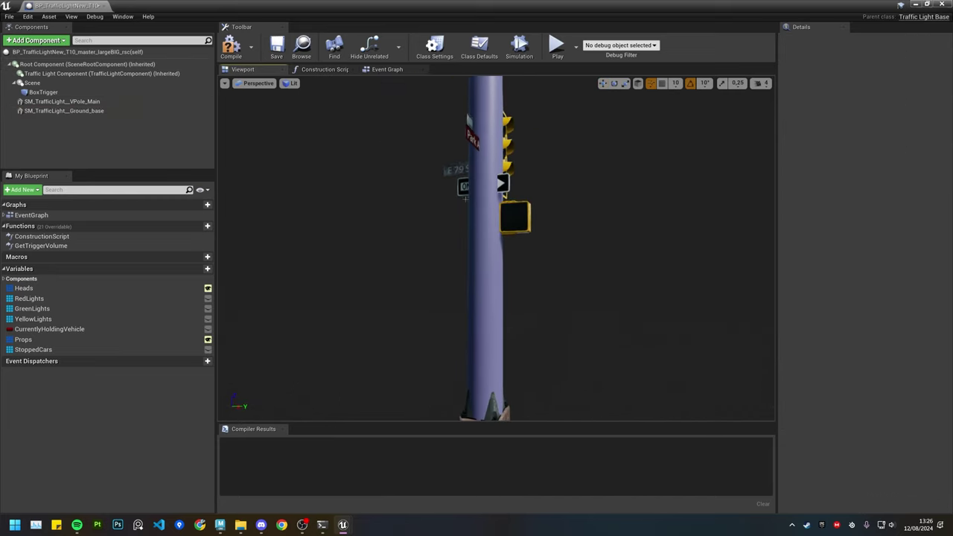
left_click(472, 203)
right_click_drag(471, 202, 413, 199)
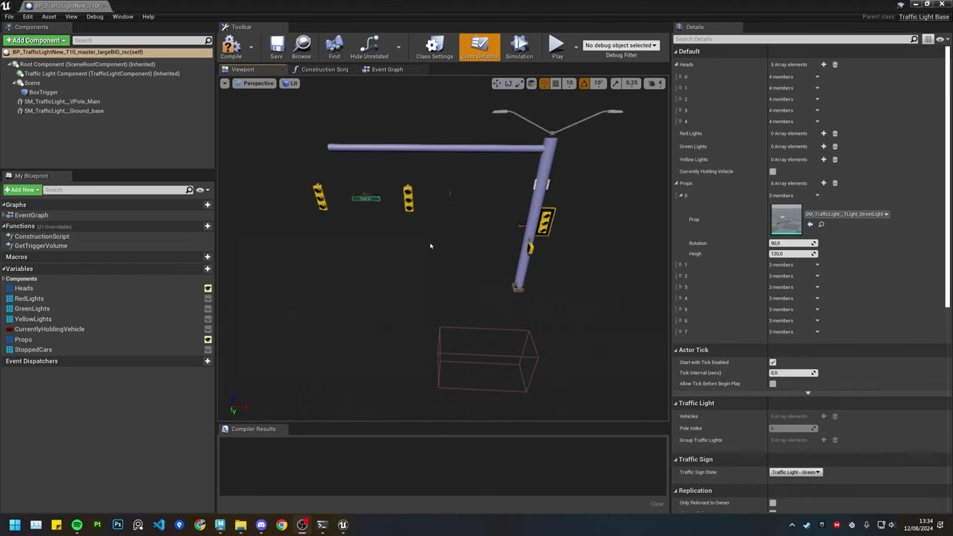
mouse_move(431, 246)
right_mouse_down()
mouse_move(427, 257)
mouse_move(445, 240)
mouse_move(432, 226)
mouse_move(451, 215)
mouse_move(421, 248)
mouse_move(430, 227)
right_mouse_up()
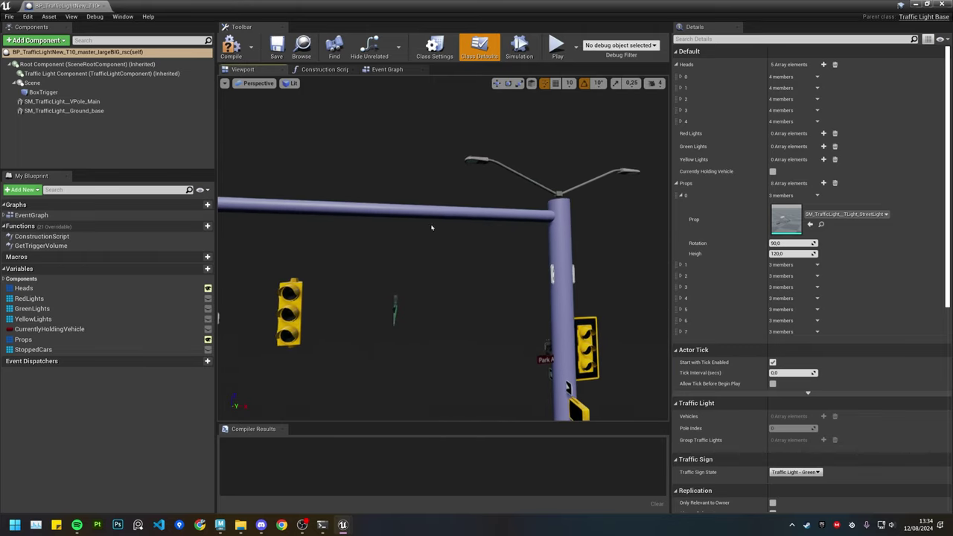
left_click(45, 53)
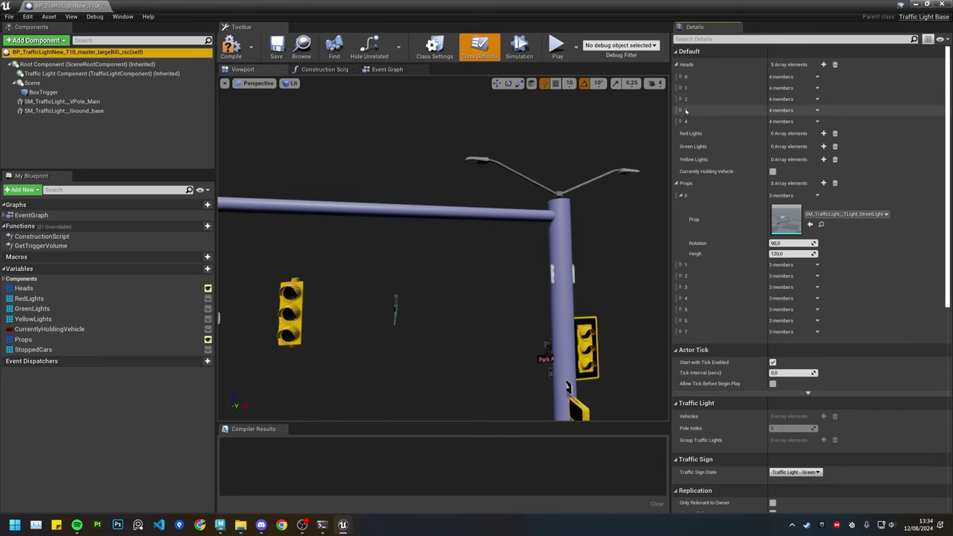
left_click(676, 65)
left_click(676, 127)
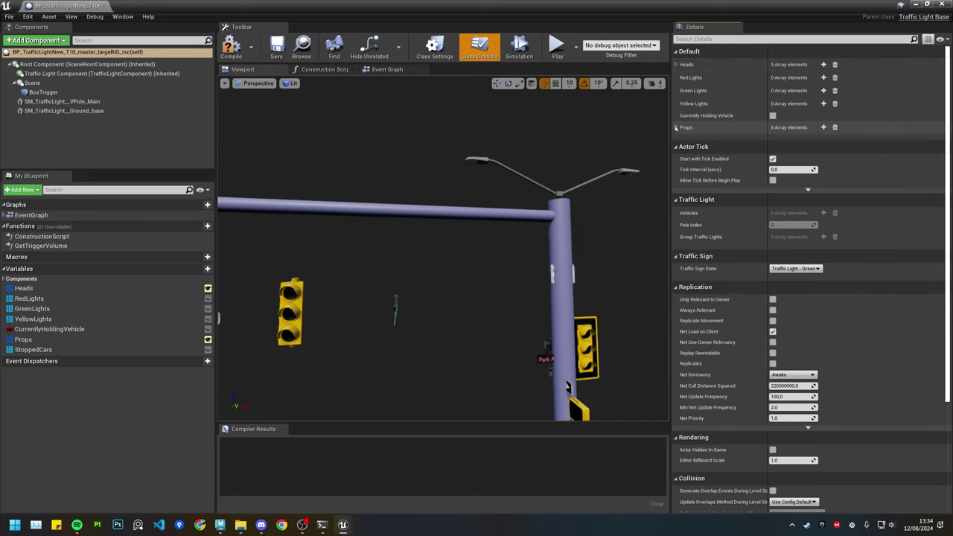
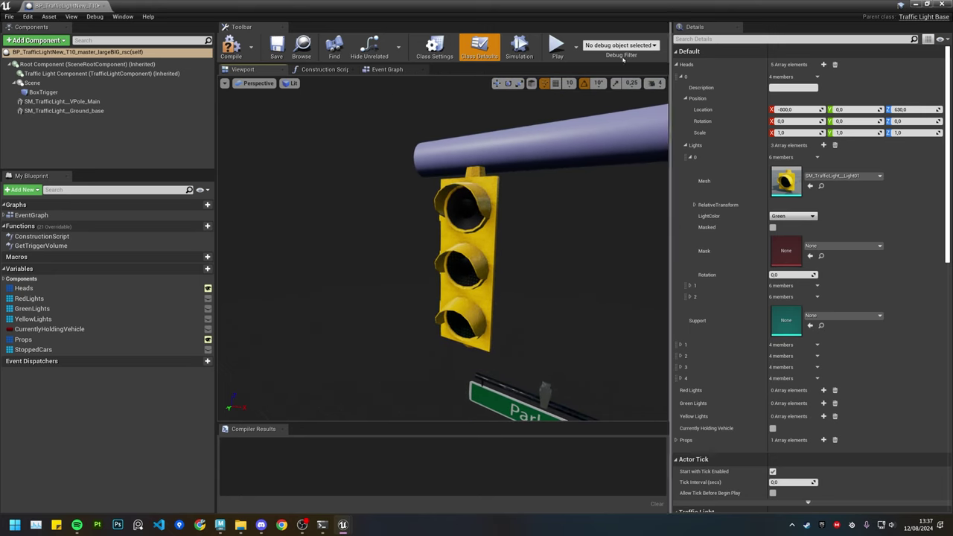
- Assign the SM_TrafficLightHead mesh to the green light at index 0 of head 0 and widen the blueprint window
left_click_drag(471, 13, 208, 47)
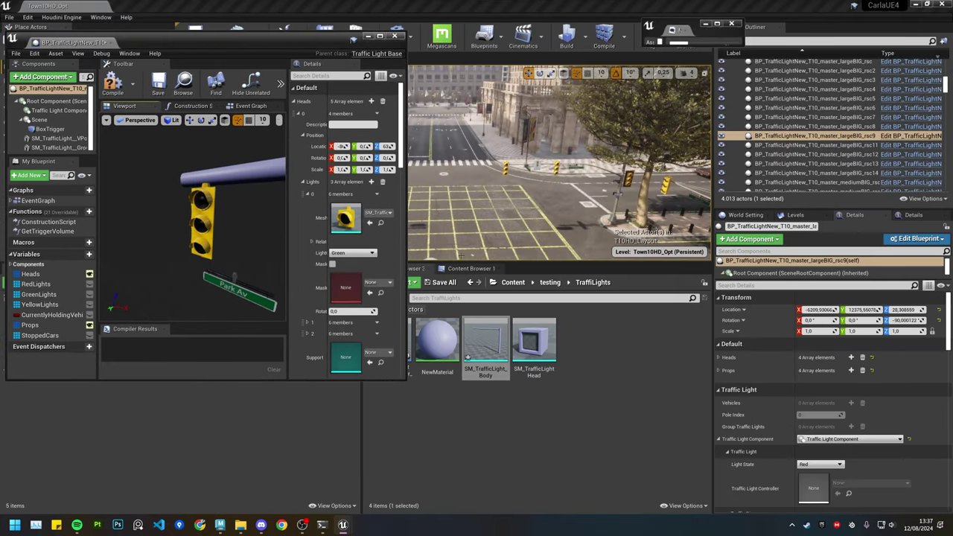
left_click_drag(533, 342, 348, 221)
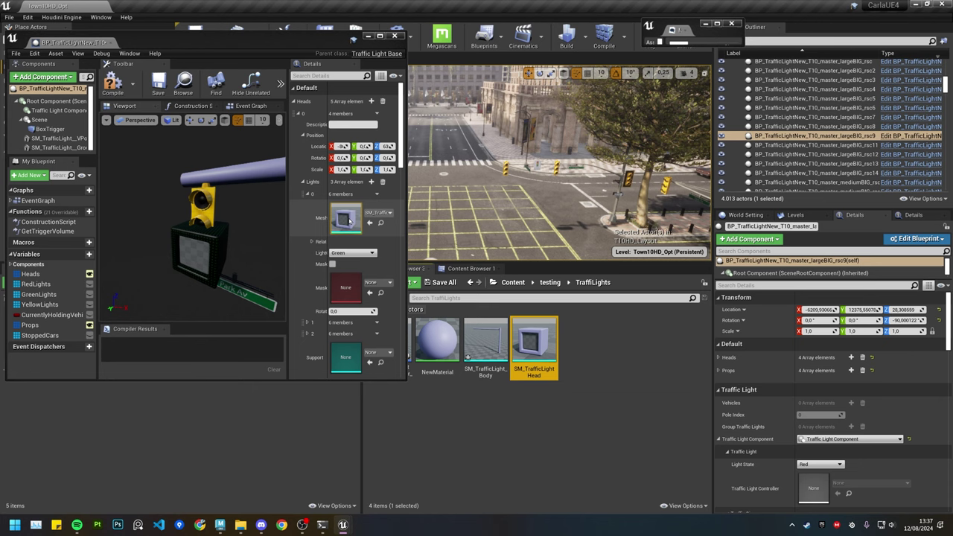
left_click_drag(352, 38, 447, 50)
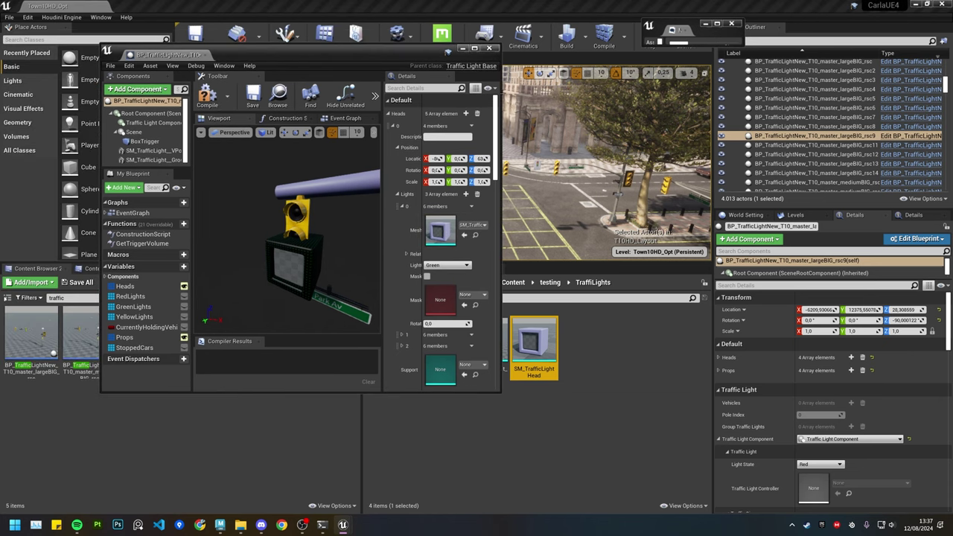
left_click_drag(500, 90, 715, 91)
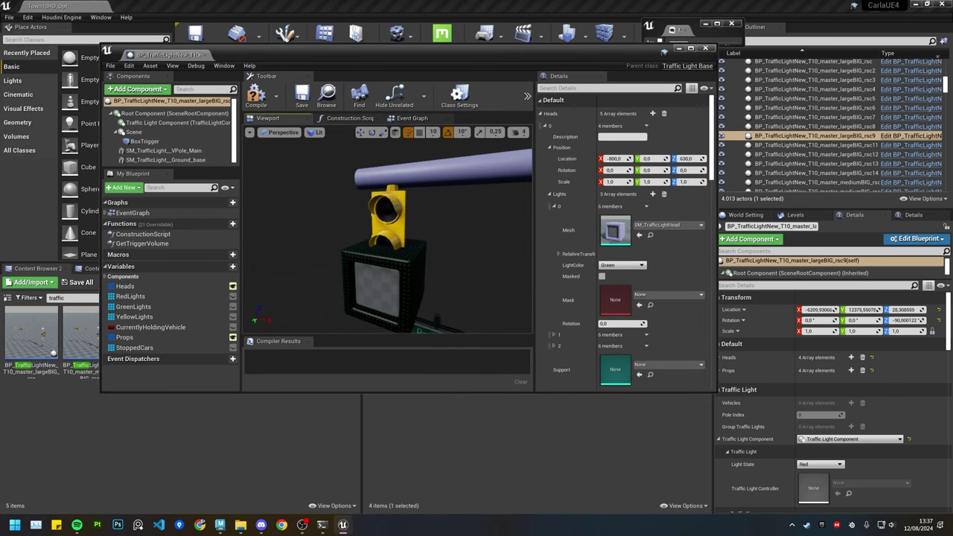
- Assign SM_TrafficLightHead as the mesh of the yellow and red lights at indices 1 and 2 of head 0
left_click(557, 334)
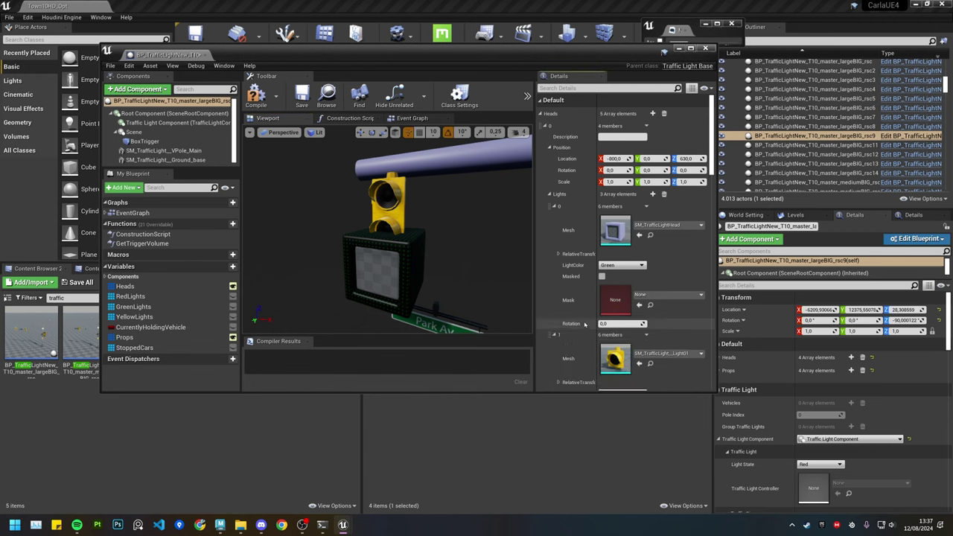
scroll(565, 311, "down", 2)
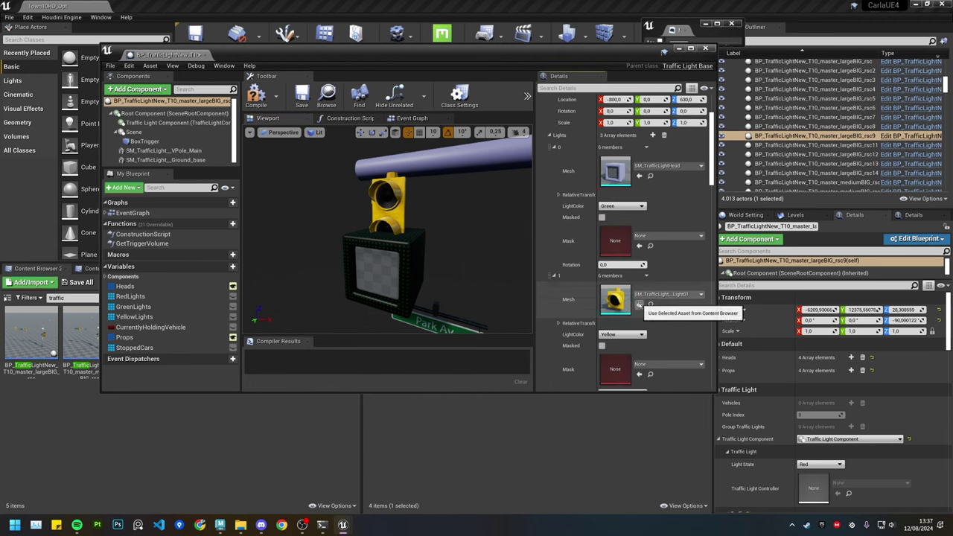
left_click(639, 305)
scroll(596, 297, "down", 2)
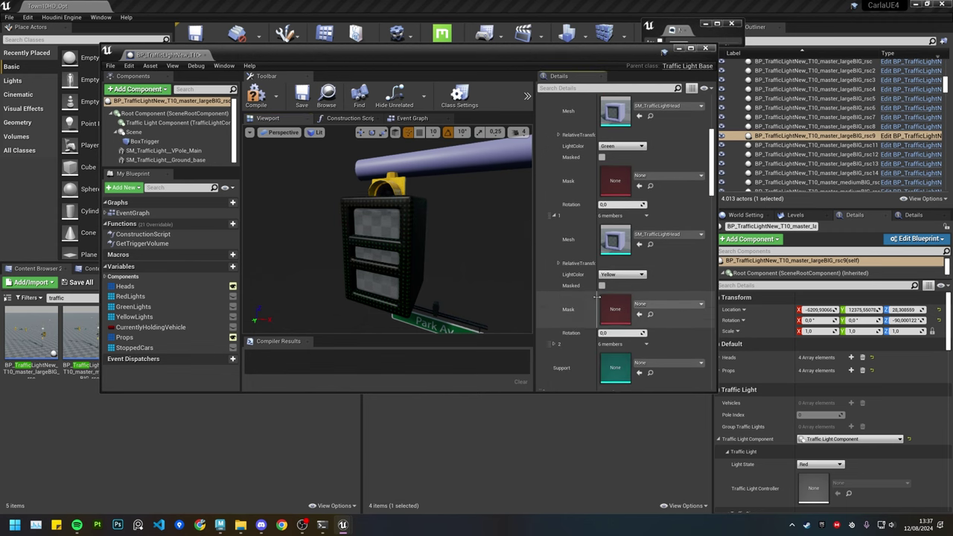
left_click(553, 343)
left_click(638, 374)
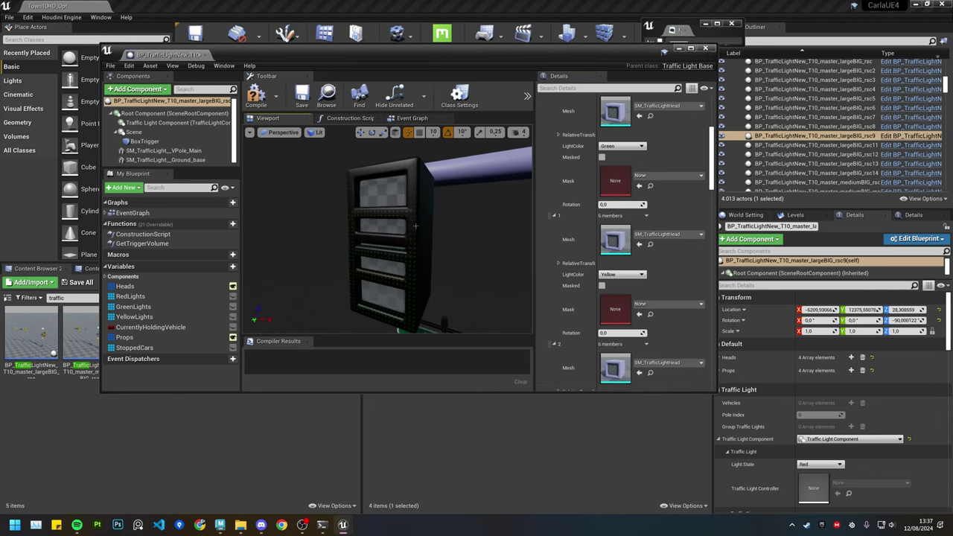
scroll(407, 222, "up", 3)
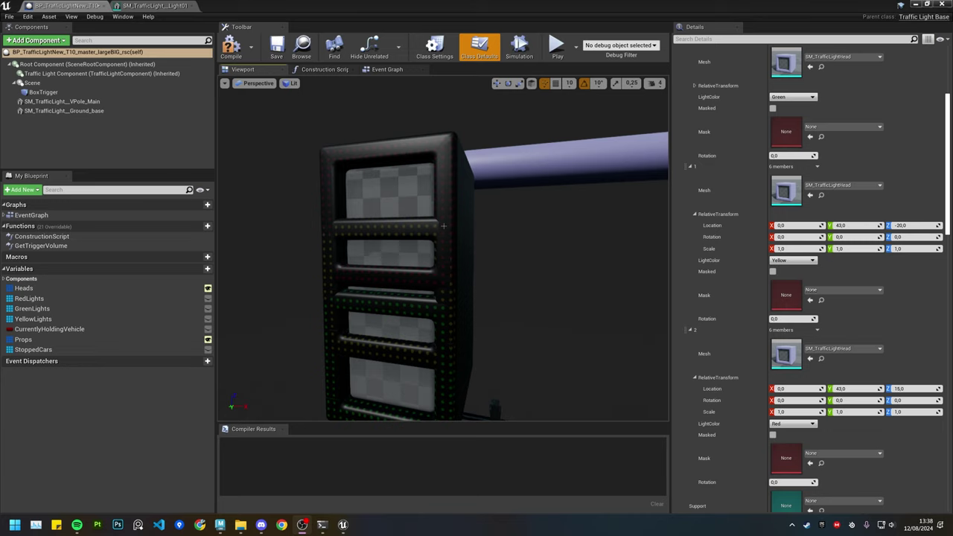
- Inspect the overlapping lights of head 0, then examine the pivot placement on the original SM_TrafficLight__Light01 mesh
right_click_drag(443, 226, 490, 197)
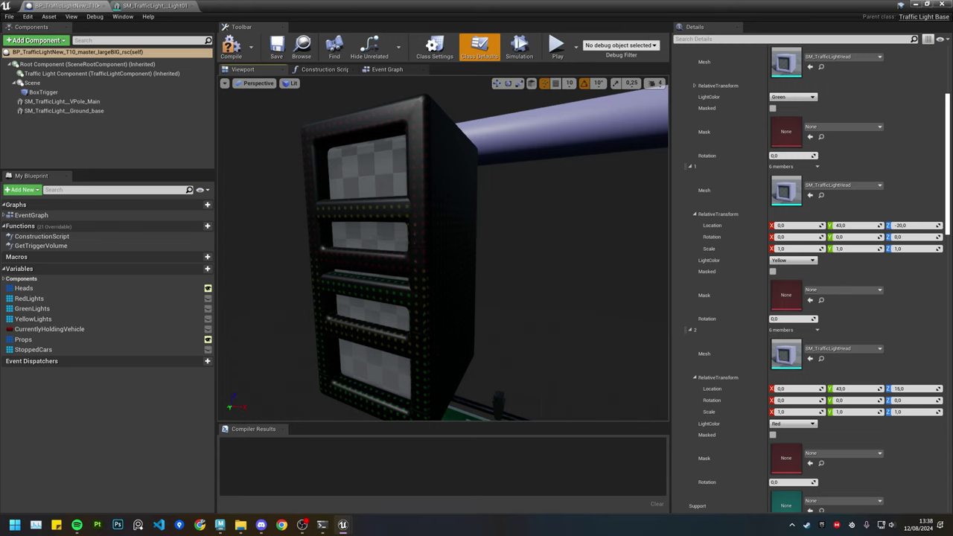
left_click_drag(455, 162, 455, 163)
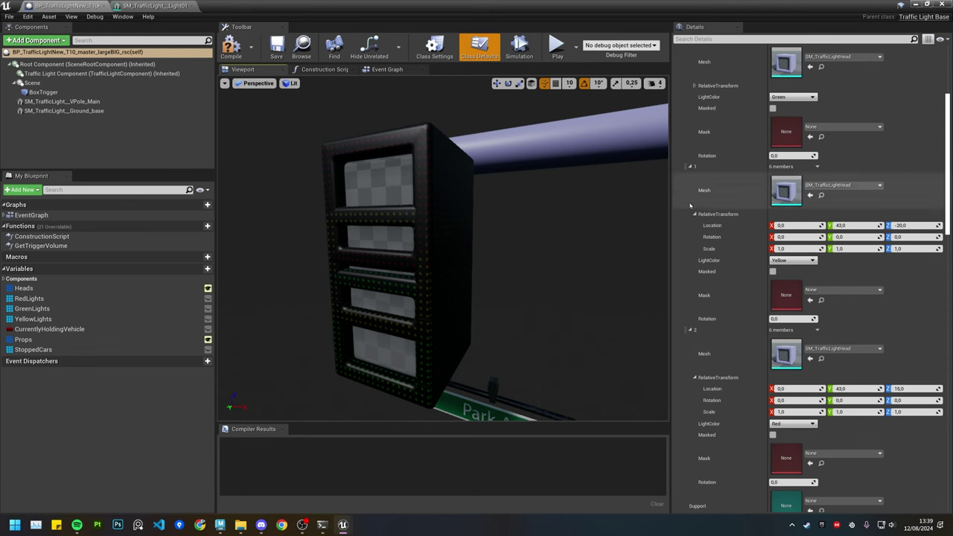
left_click(160, 11)
left_click_drag(216, 275, 320, 305, "alt")
scroll(201, 289, "up", 3)
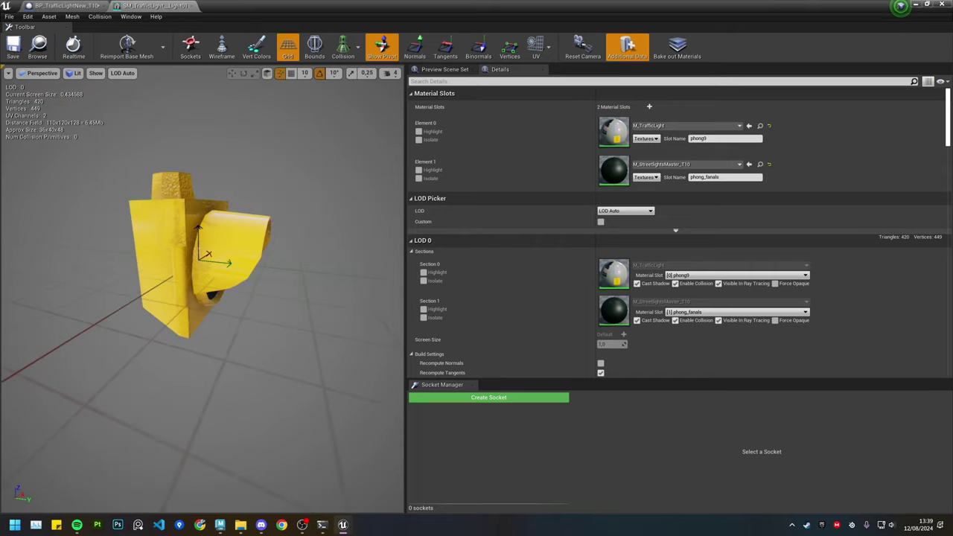
- Examine the pivot position of the original SM_TrafficLight__Light01 mesh in the front and top wireframe views
left_click_drag(261, 290, 276, 290)
key("alt+h")
scroll(216, 259, "up", 8)
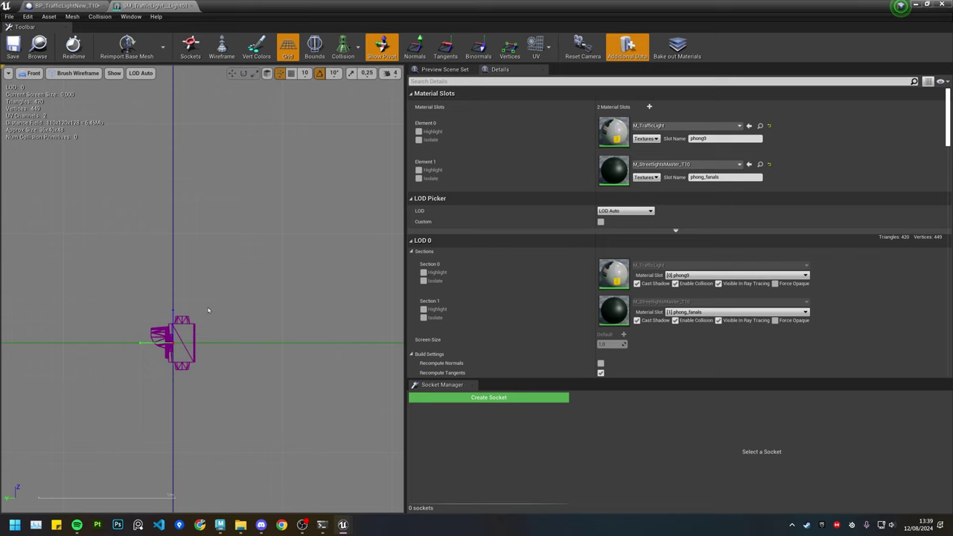
scroll(259, 310, "up", 1)
right_click_drag(249, 291, 318, 274)
key("alt+j")
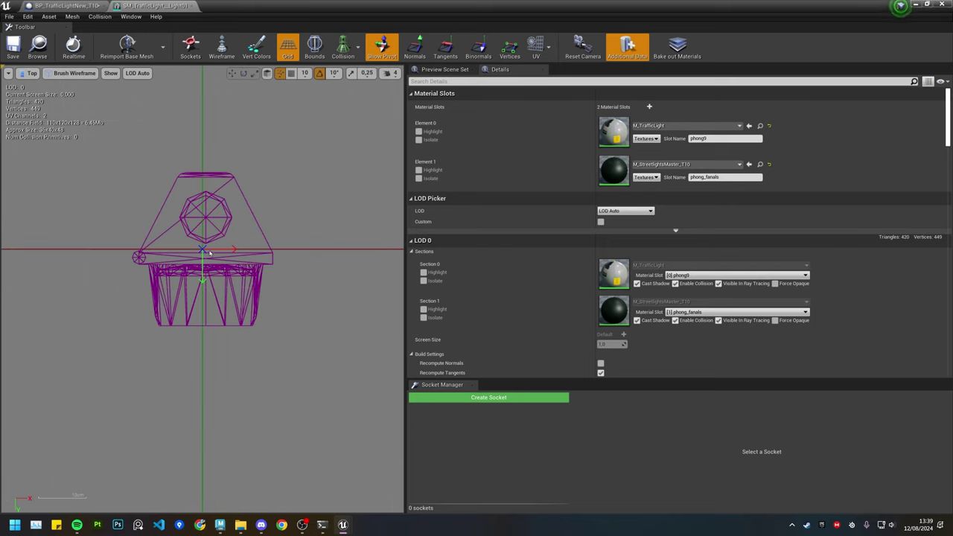
right_click_drag(234, 216, 274, 240)
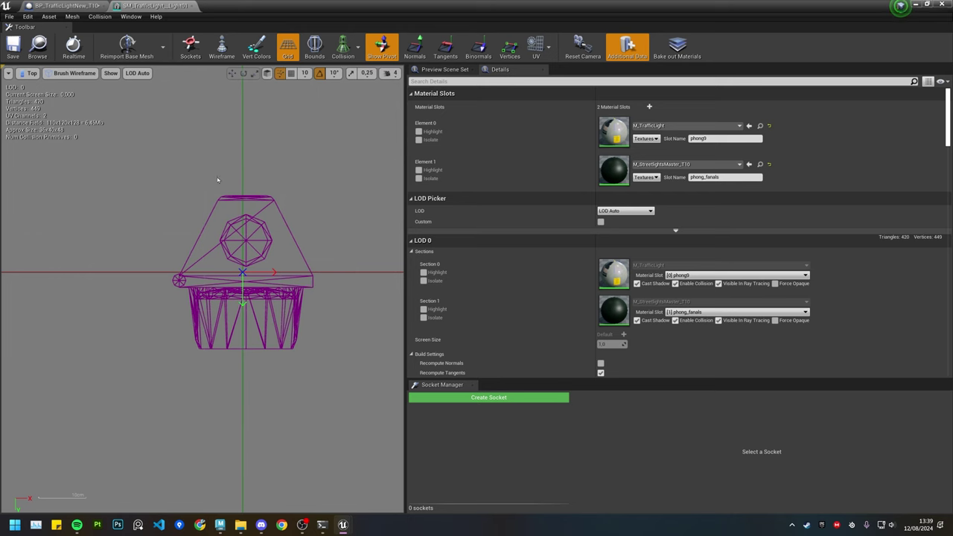
- Open the SM_TrafficLightHead mesh from head 0, check its pivot in the top view, and return to the blueprint with both mesh editors closed
left_click(53, 7)
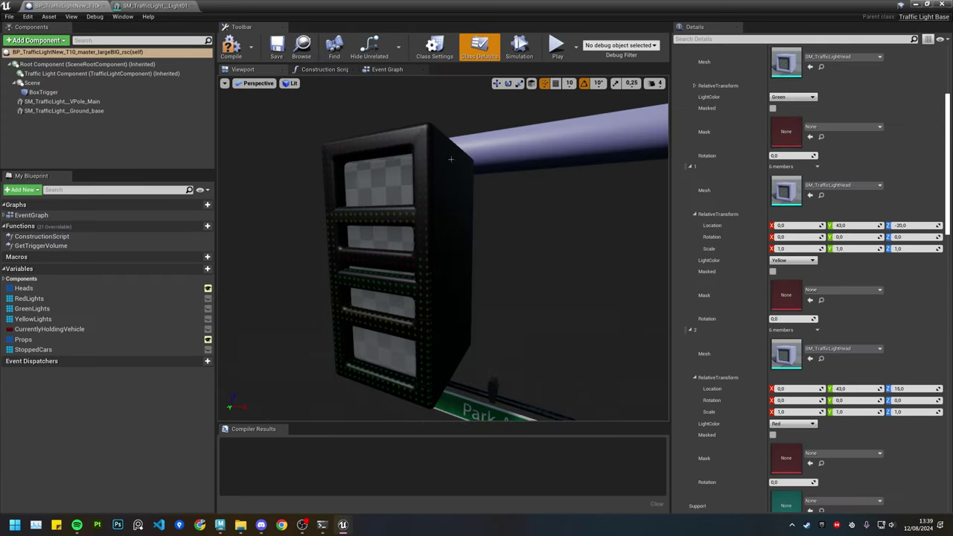
double_click(784, 193)
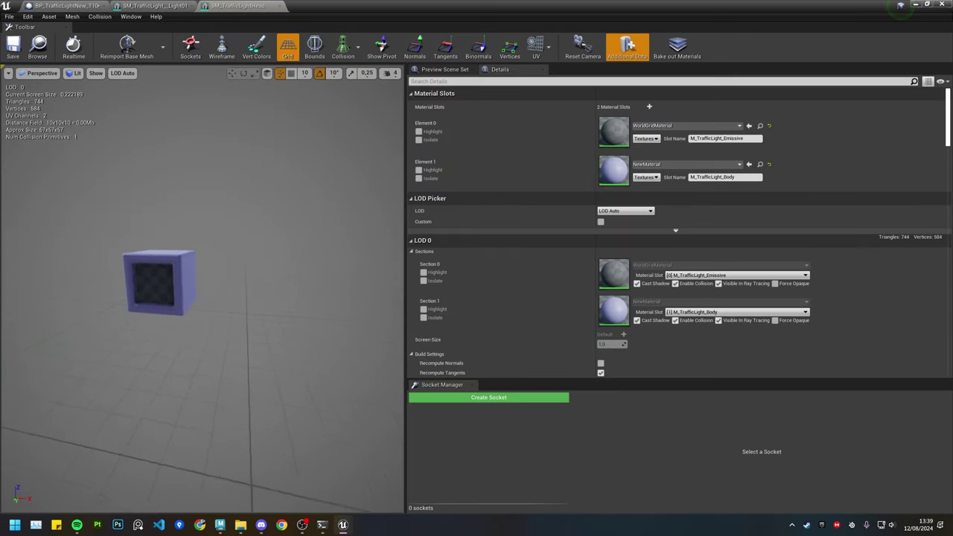
key("alt+j")
scroll(204, 271, "up", 5)
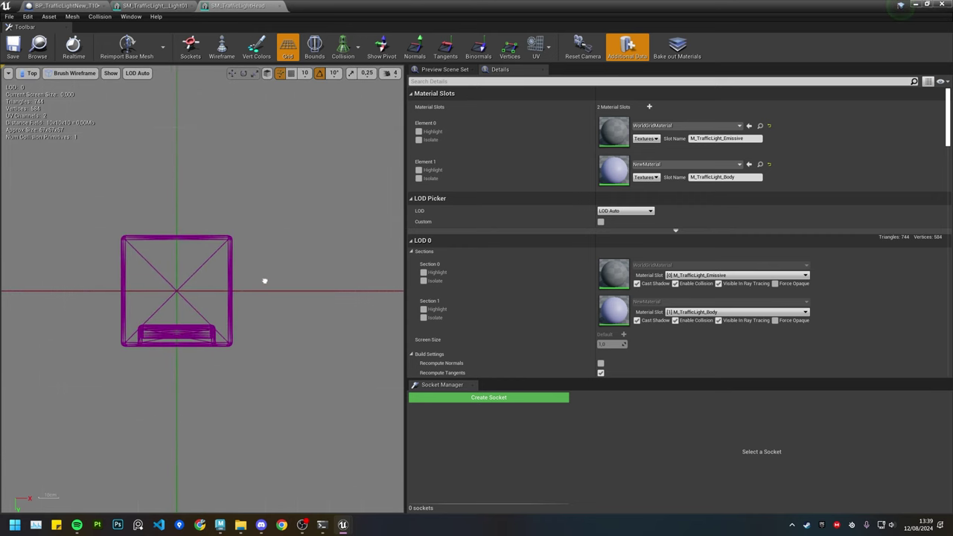
left_click(381, 46)
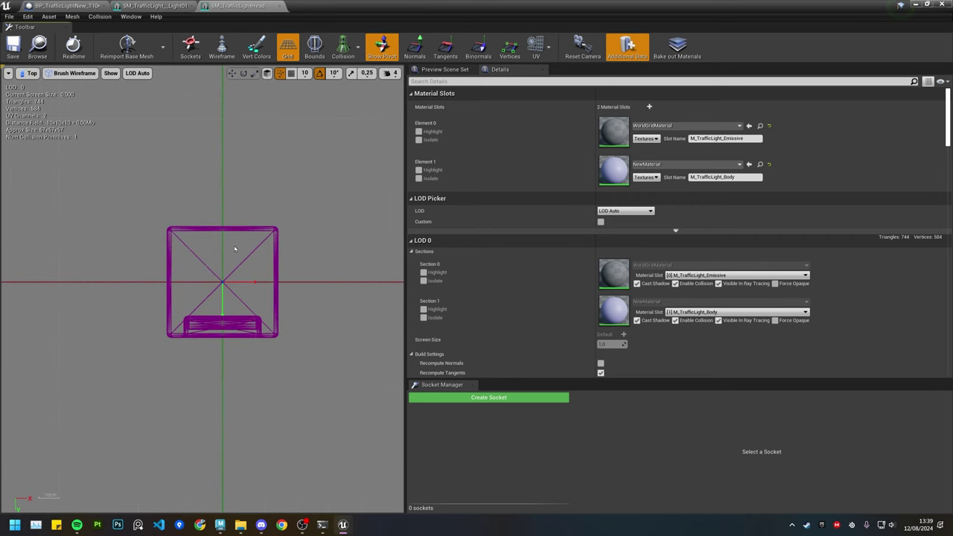
left_click(136, 6)
middle_click(137, 4)
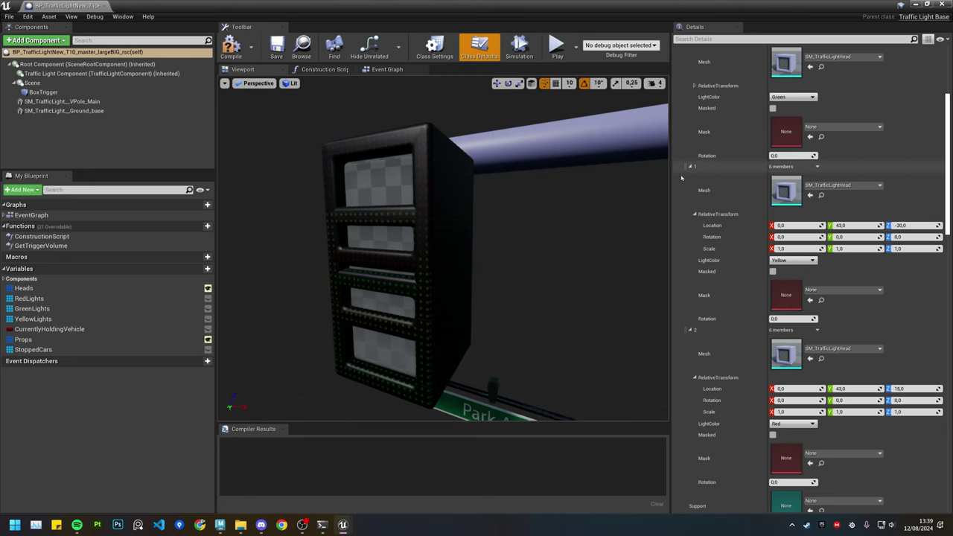
- Set the relative scale of the green light at index 0 of head 0 to 0.5 on X, Y and Z
mouse_move(638, 203)
right_mouse_down()
mouse_move(612, 290)
mouse_move(629, 204)
right_mouse_up()
scroll(709, 121, "up", 2)
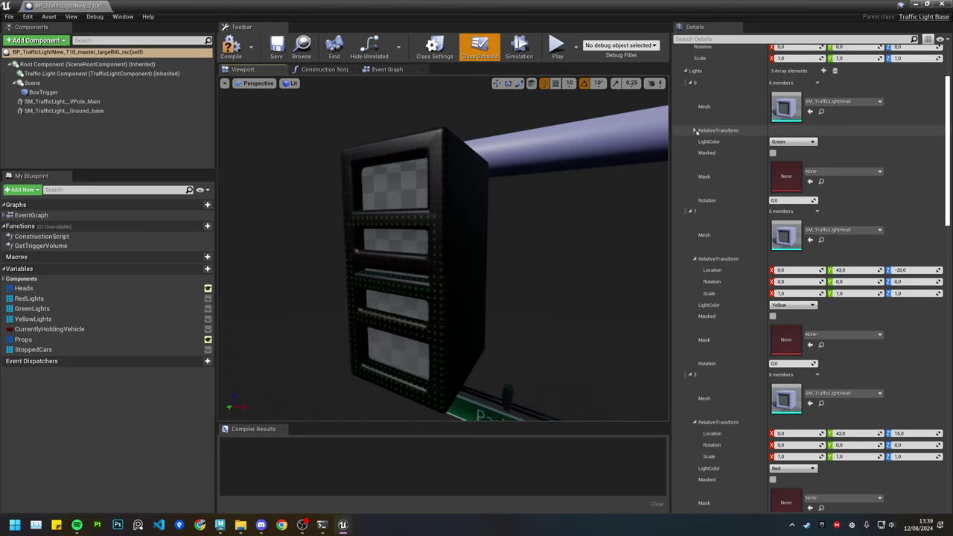
left_click(694, 130)
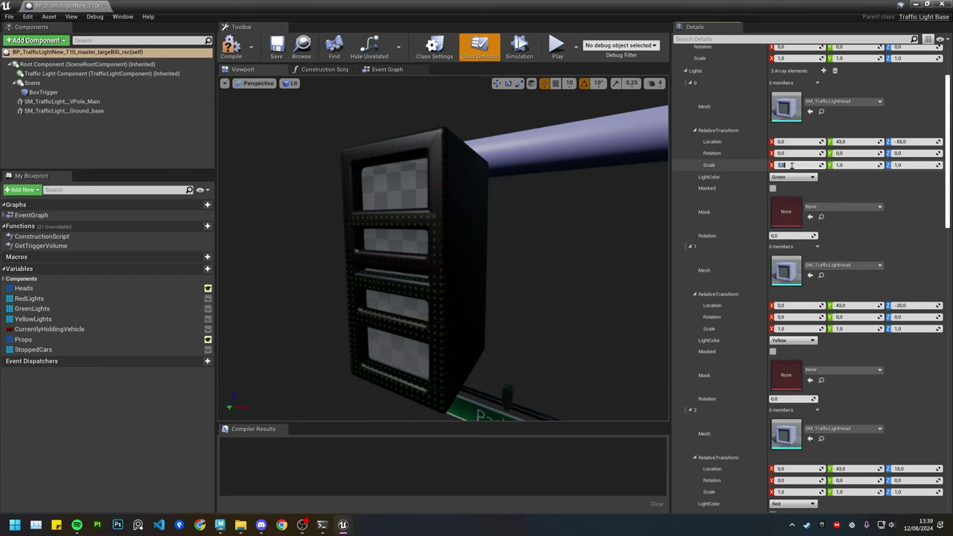
left_click(792, 165)
type("35")
left_click(841, 164)
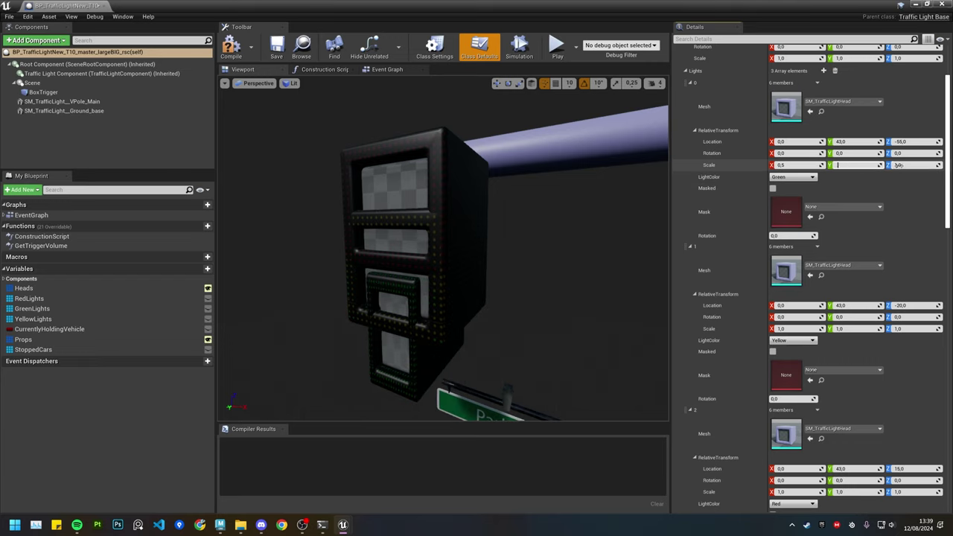
type(".5")
left_click(915, 165)
type(".5")
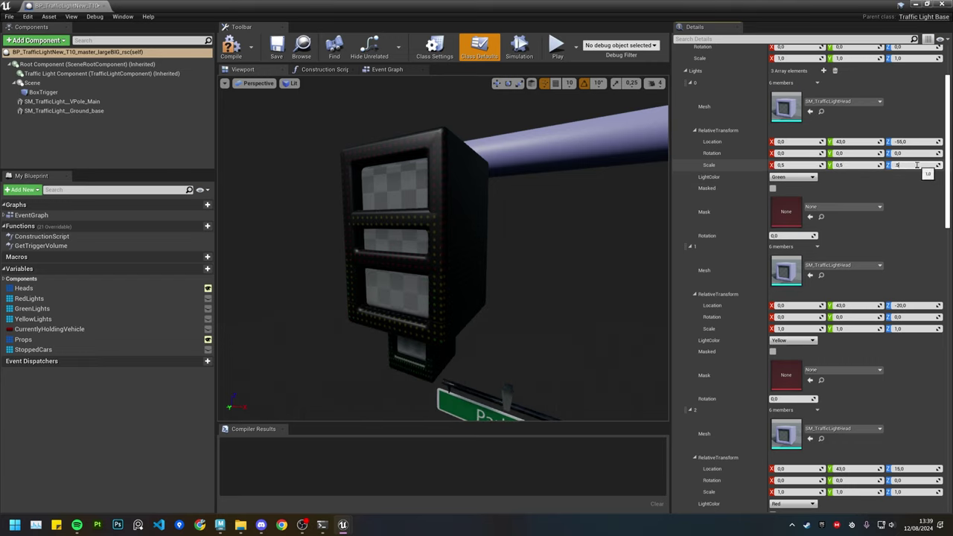
key("Return")
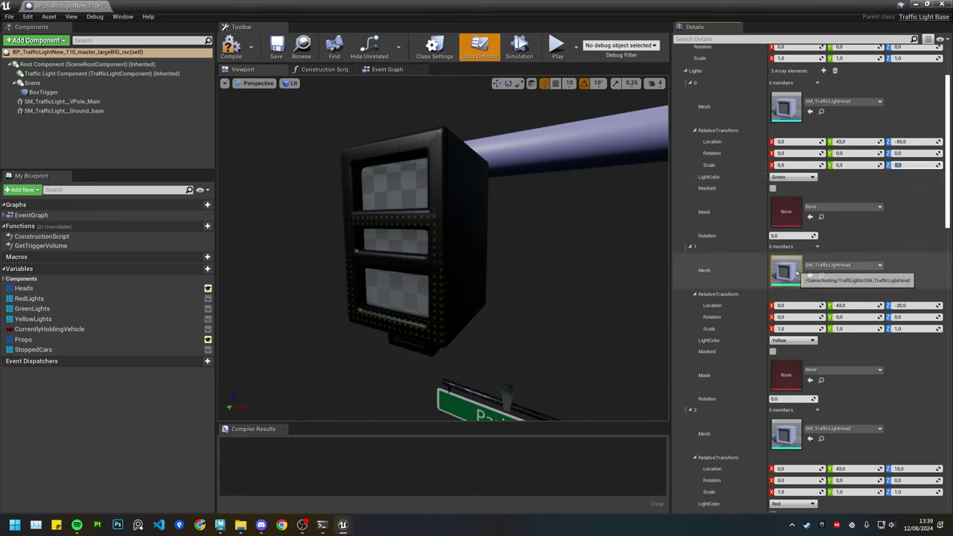
- Set the relative scale of the yellow light at index 1 to 0.5 on all three axes
left_click(792, 328)
type(".5")
left_click(861, 329)
type(".5")
left_click(912, 328)
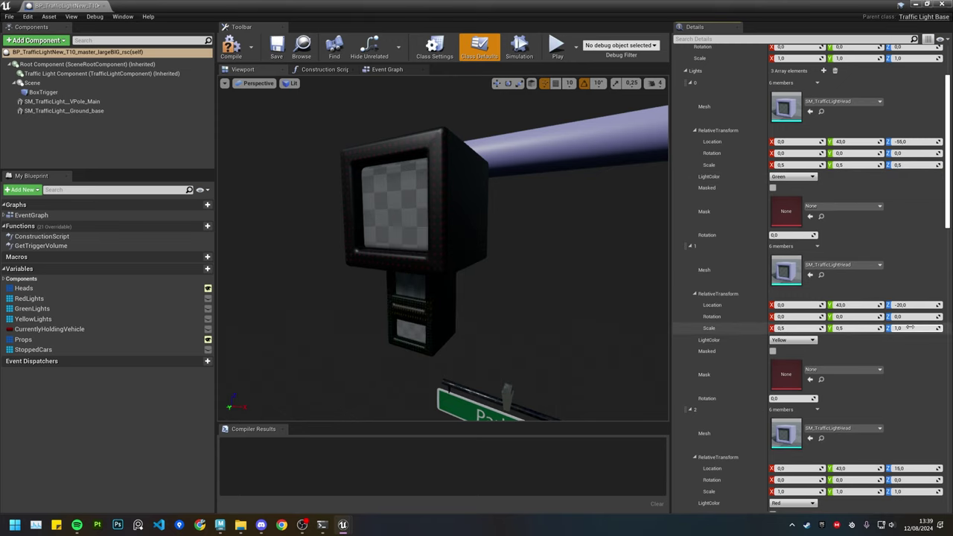
type(".5")
- Set the relative scale of the red light at index 2 to 0.5 on all three axes
scroll(811, 383, "down", 4)
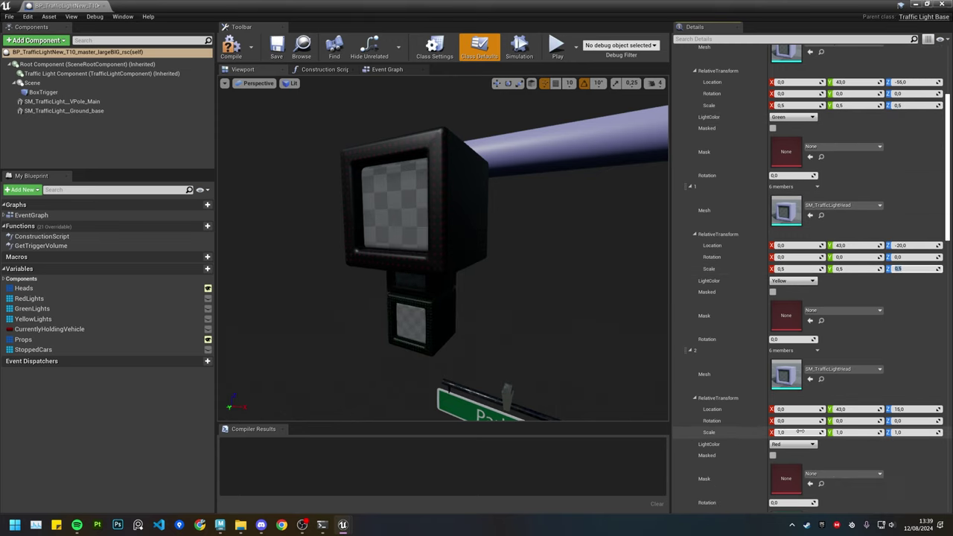
left_click(795, 431)
type(".5")
left_click(849, 432)
type(".5")
key("Return")
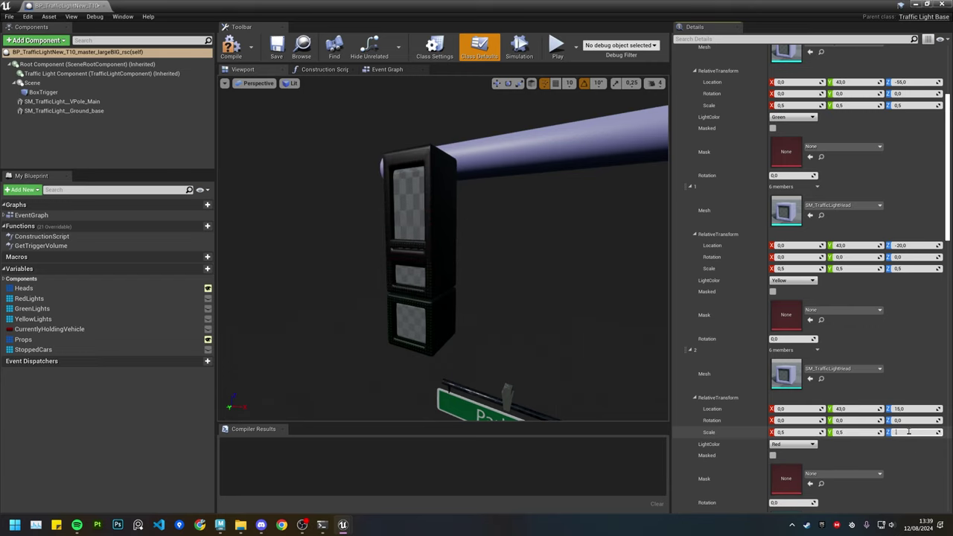
left_click(912, 431)
type(".5")
key("Return")
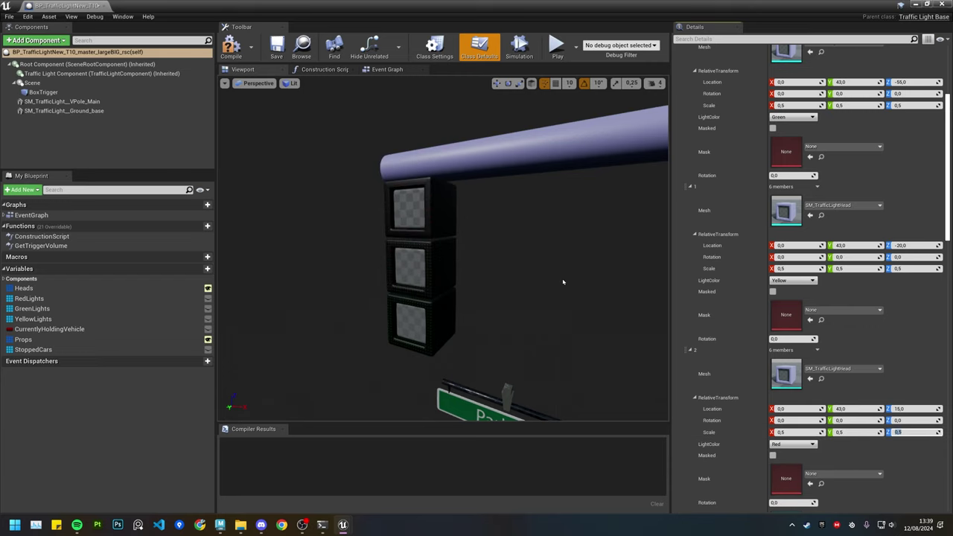
- Inspect the spacing and alignment of the three stacked lights under the pole from the front and side
mouse_move(562, 282)
right_mouse_down()
mouse_move(545, 297)
mouse_move(554, 281)
right_mouse_up()
key("w")
key("s")
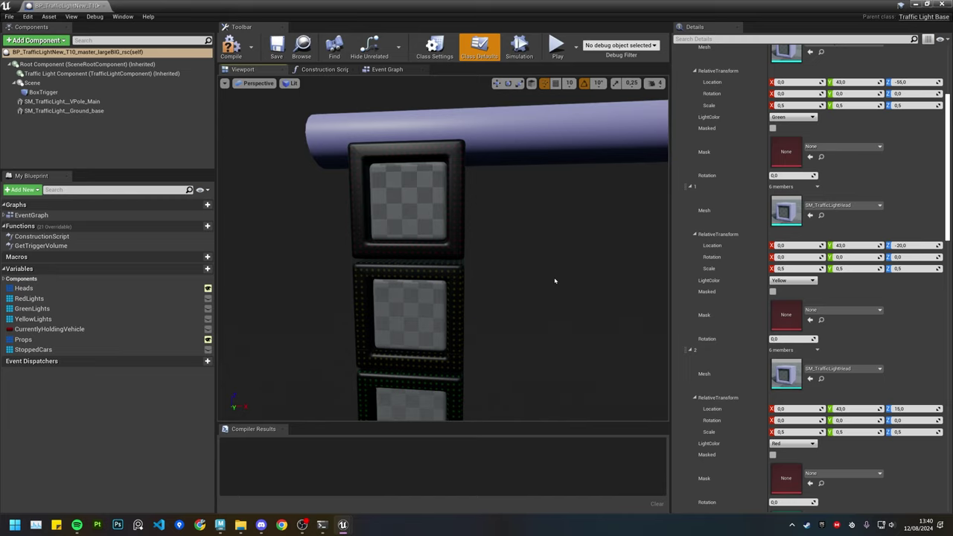
key("d")
right_click_drag(554, 281, 528, 285)
key("w")
key("s")
key("a")
key("w")
key("d")
key("s")
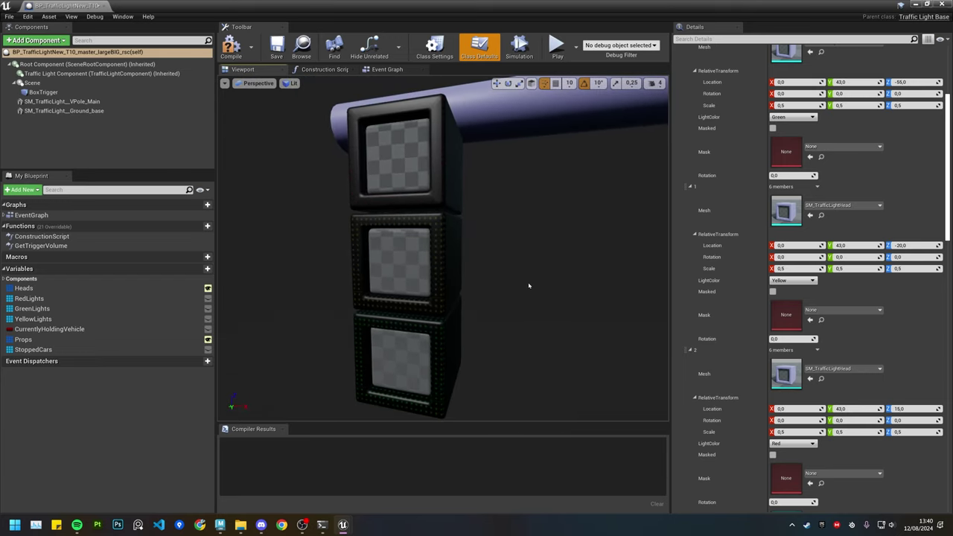
scroll(514, 295, "up", 2)
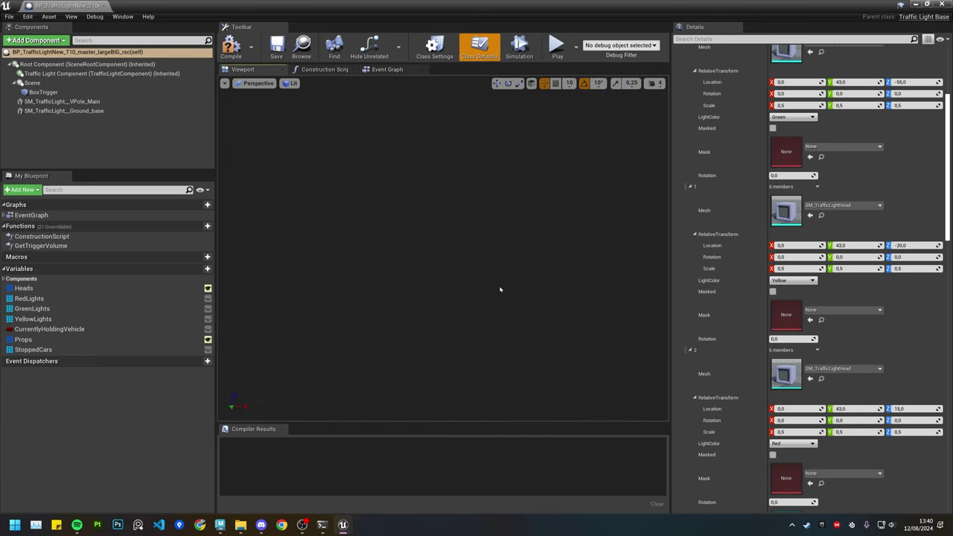
scroll(500, 289, "down", 2)
scroll(500, 289, "up", 1)
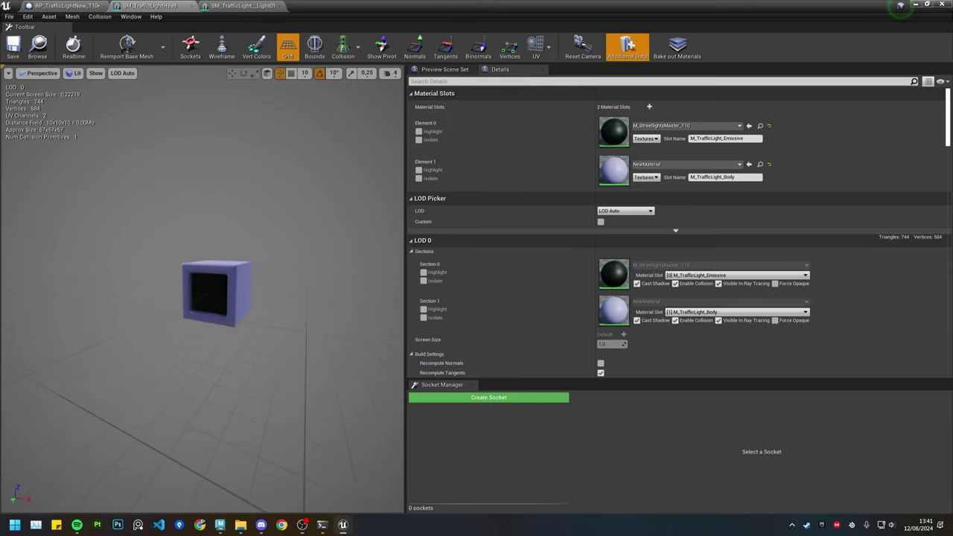
- Compare the SM_TrafficLightHead mesh with the original SM_TrafficLight__Light01 mesh from several angles
scroll(196, 297, "up", 5)
right_click_drag(223, 298, 164, 297, "alt")
left_click_drag(196, 297, 141, 331, "alt")
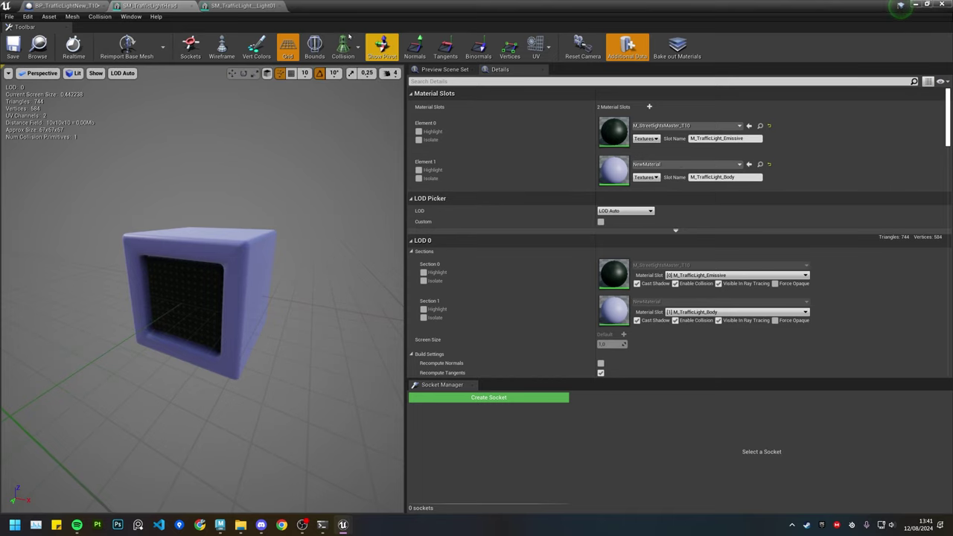
left_click(239, 6)
left_click_drag(245, 287, 230, 294, "alt")
right_click_drag(230, 294, 298, 294, "alt")
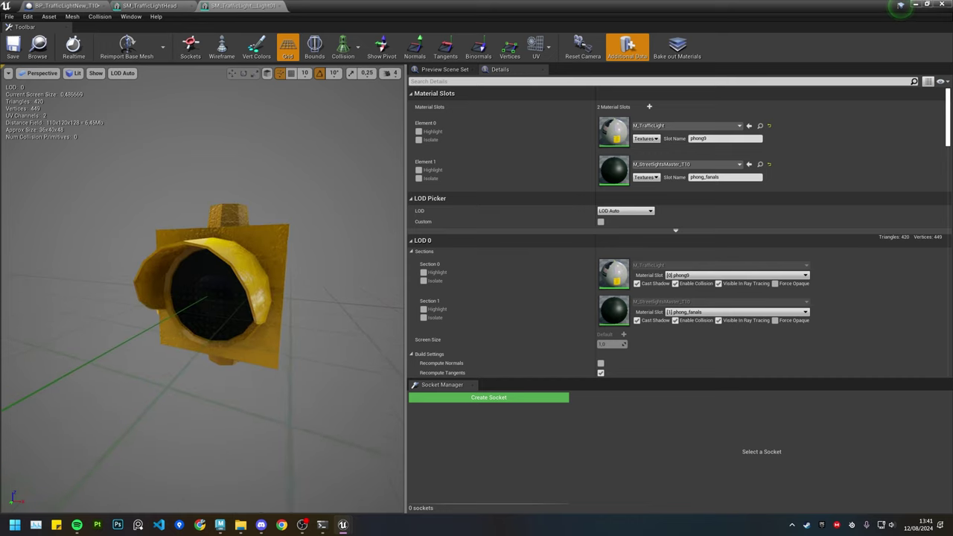
left_click_drag(298, 294, 230, 287, "alt")
mouse_move(278, 228)
left_mouse_down("alt")
mouse_move(257, 286)
mouse_move(278, 227)
left_mouse_up("alt")
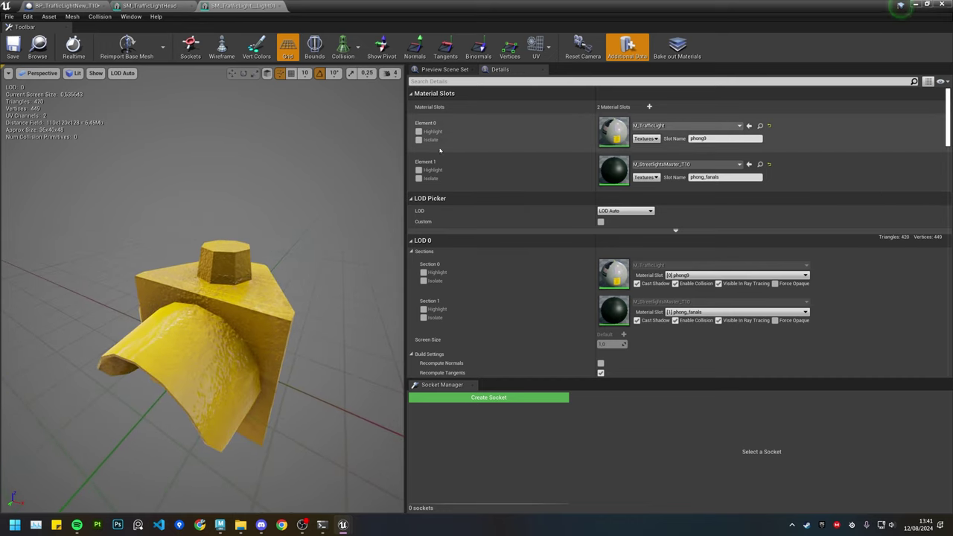
- Highlight and isolate the material elements of SM_TrafficLight__Light01 to see which surfaces each covers, then go back to the blueprint
left_click(418, 131)
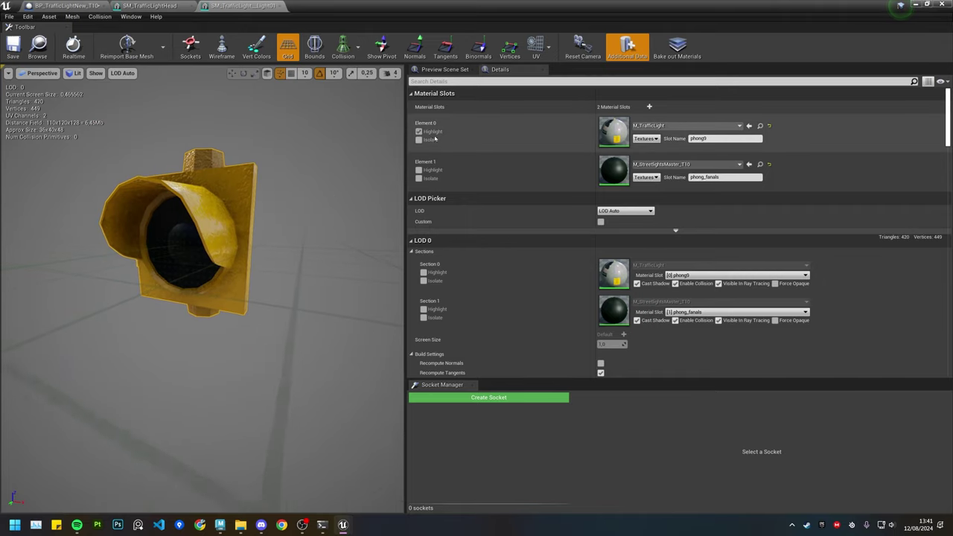
left_click(419, 141)
left_click(418, 140)
left_click(418, 131)
left_click(418, 140)
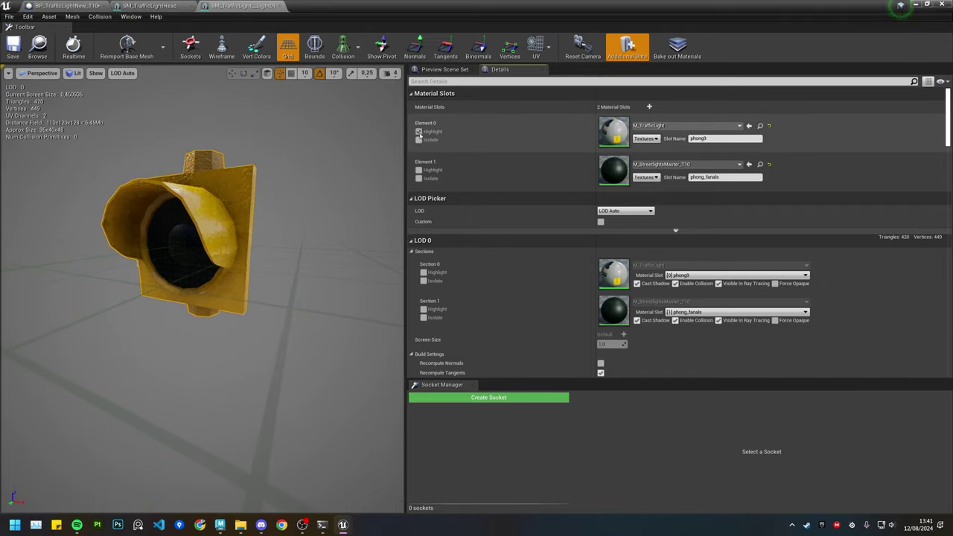
left_click(419, 178)
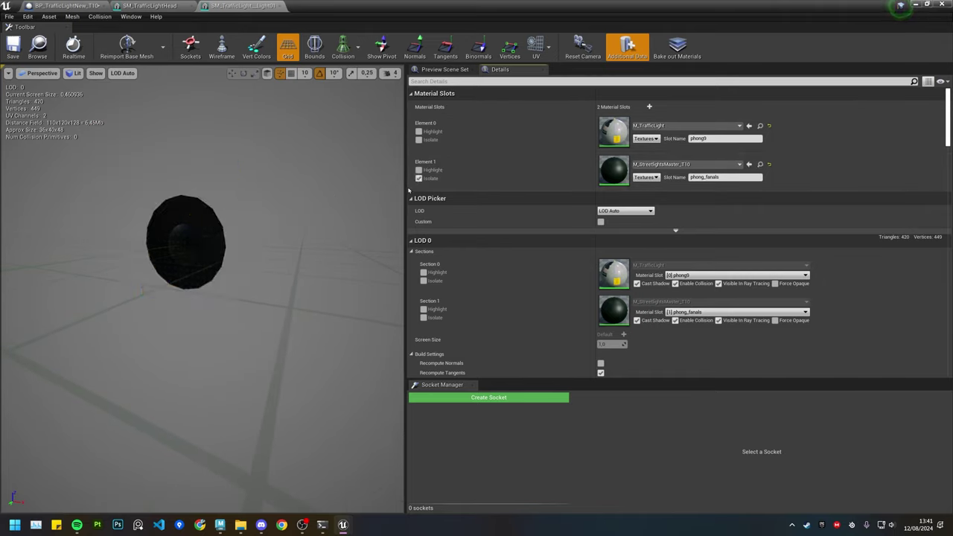
left_click(419, 179)
left_click_drag(284, 199, 303, 229)
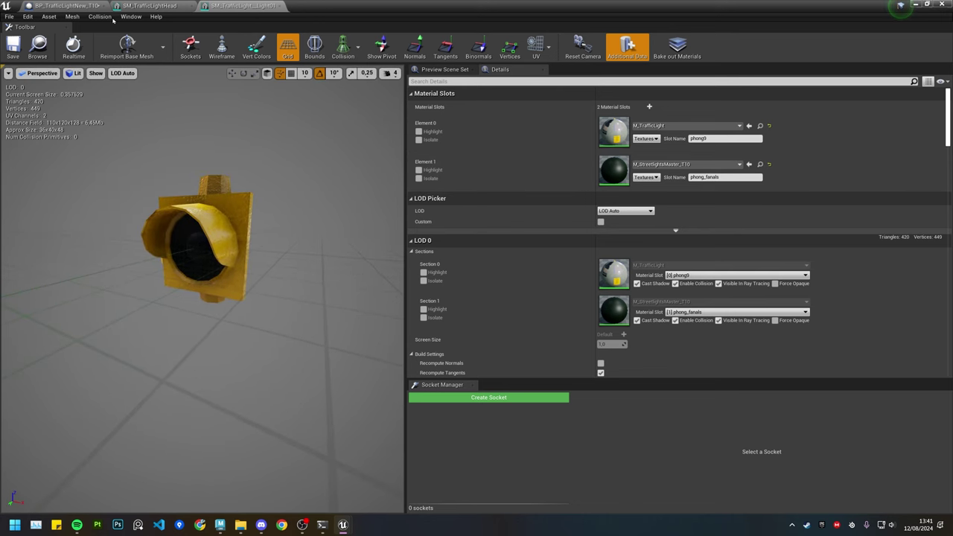
left_click(67, 5)
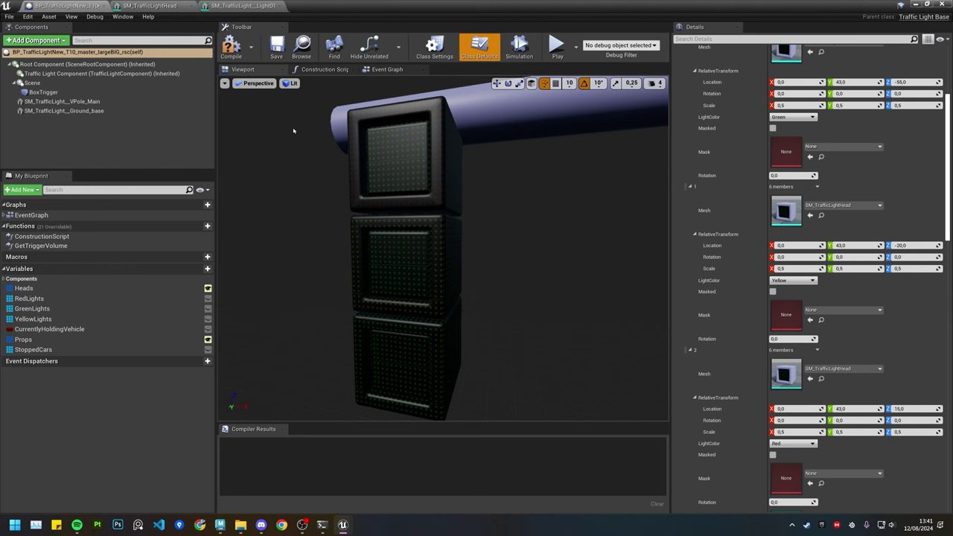
- Switch to Maya and examine the upper cube pCube4 and the SM_HEad light box at the base of the pole
left_click(221, 525)
left_click(339, 303)
key("f")
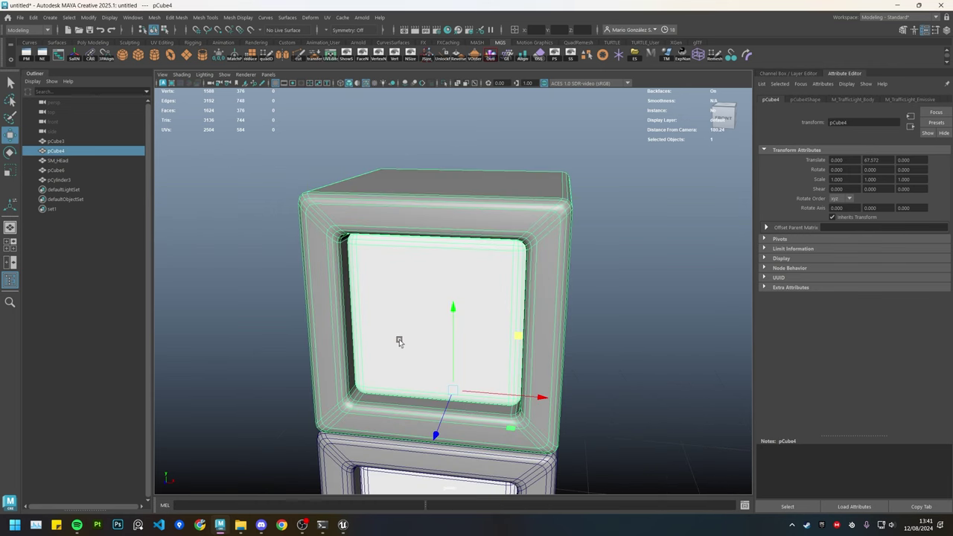
left_click_drag(398, 340, 461, 335, "alt")
right_click_drag(461, 335, 388, 394, "alt")
middle_click_drag(389, 394, 130, 198, "alt")
scroll(332, 256, "down", 4)
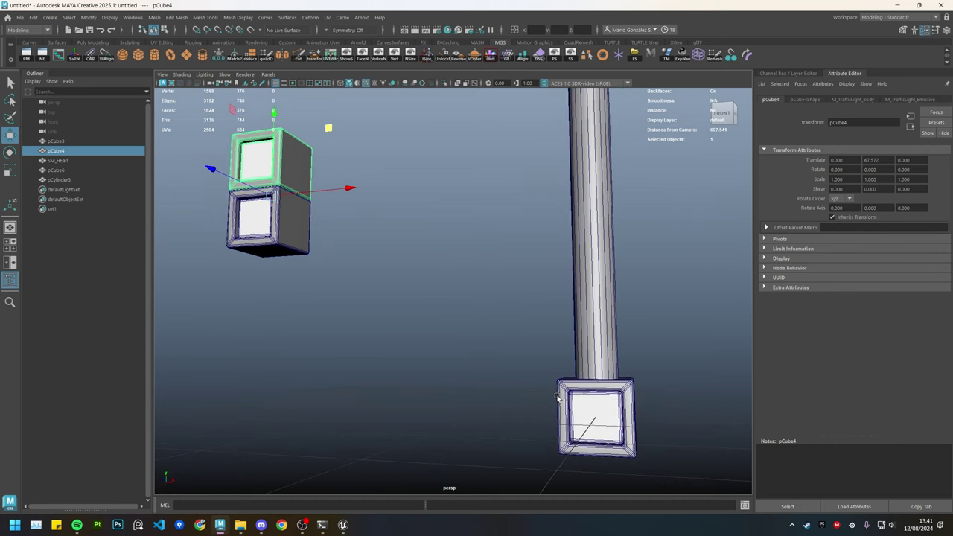
left_click(560, 398)
key("f")
left_click_drag(488, 335, 517, 372, "alt")
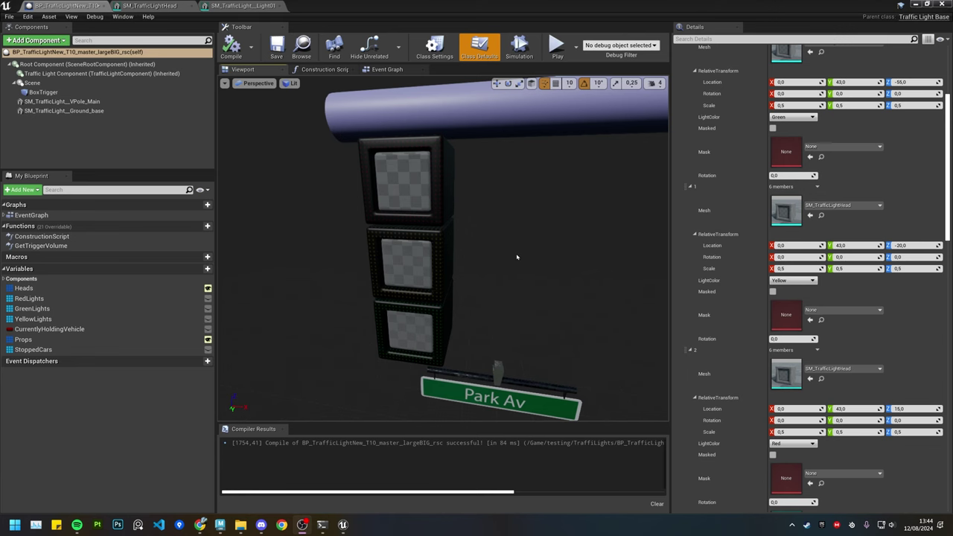
- View the three stacked lights in the blueprint, then switch to Maya and look at the SM_HEad box against the pole
left_click_drag(443, 245, 484, 256)
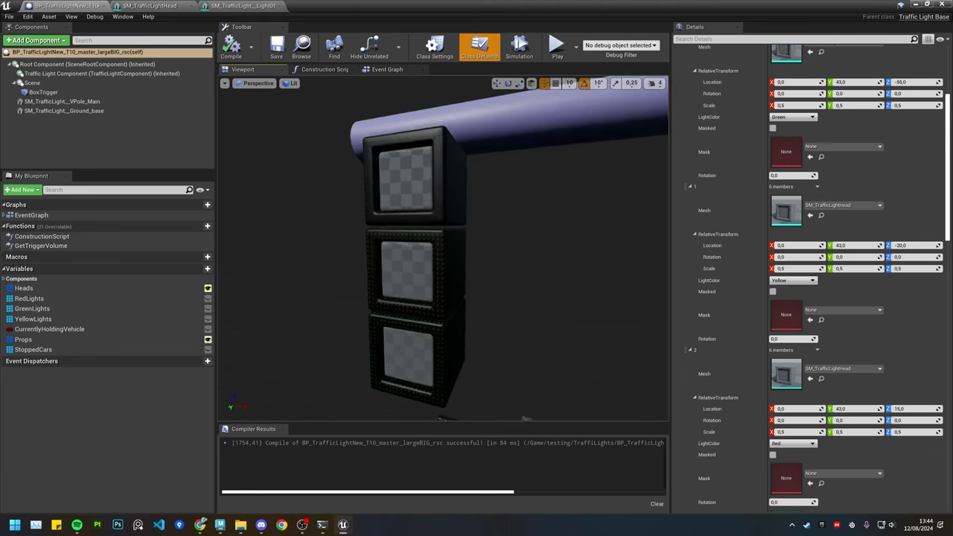
scroll(443, 248, "down", 2)
left_click(220, 524)
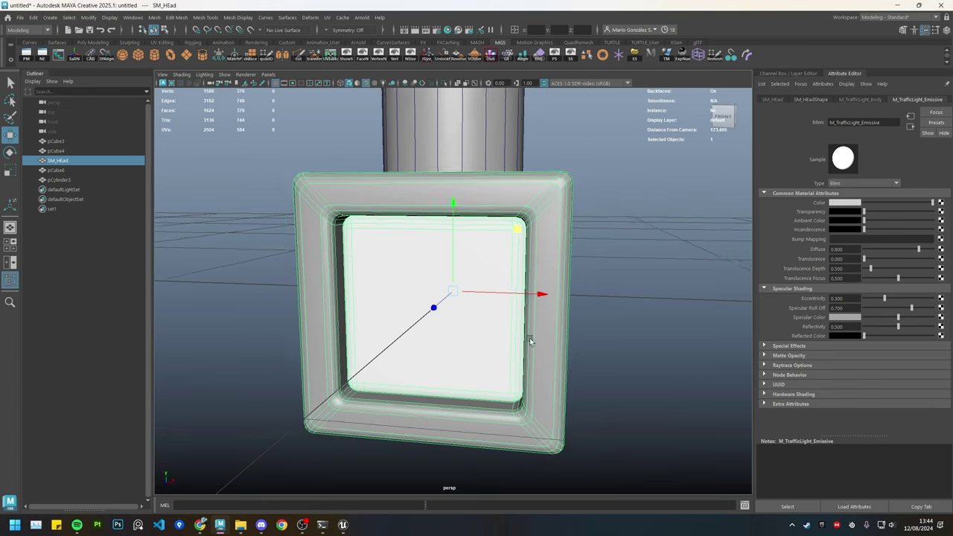
scroll(529, 340, "down", 5)
scroll(570, 366, "up", 5)
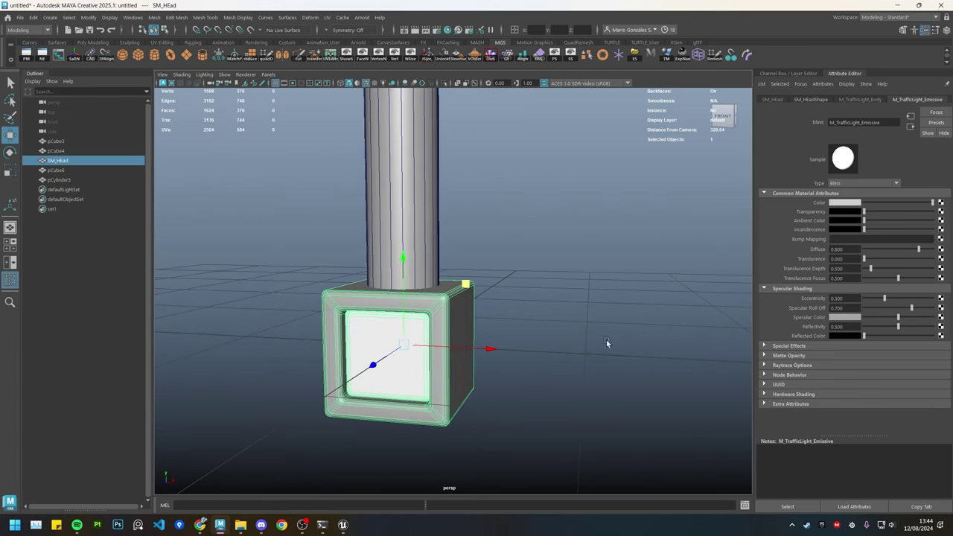
- Finish viewing the SM_HEad box in Maya and switch to the traffic light blueprint in Unreal Editor
left_click(550, 350)
left_click(432, 344)
mouse_move(346, 527)
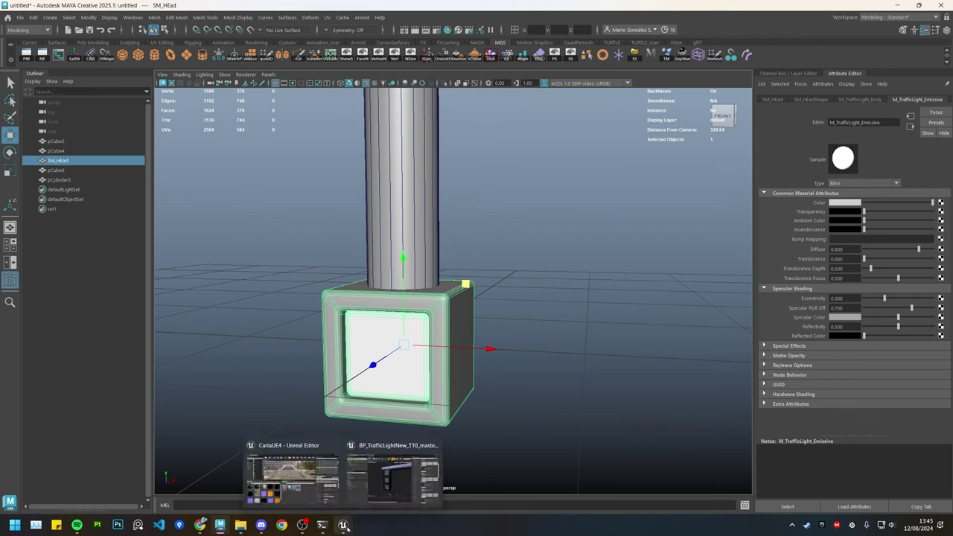
left_click(378, 480)
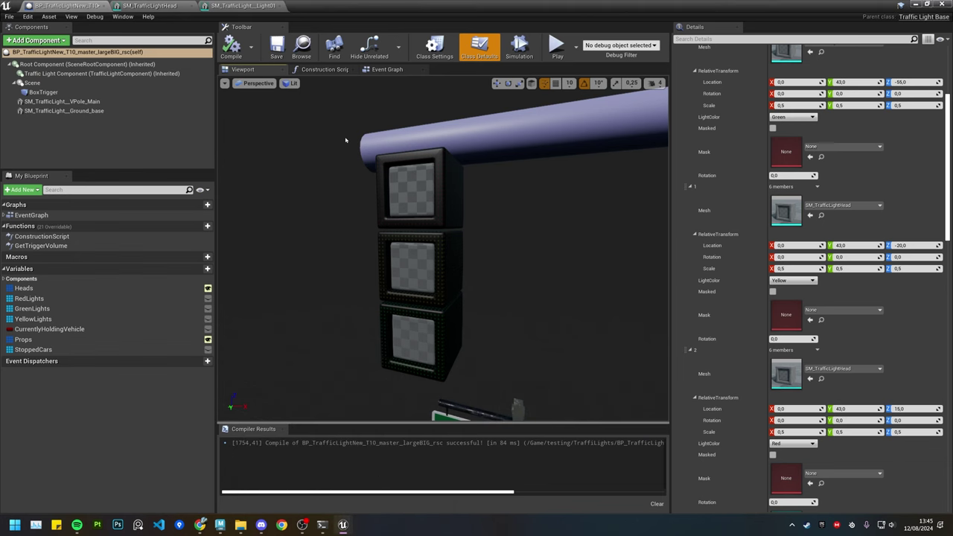
- Compare the material slots and their order on SM_TrafficLight__Light01 with those on SM_TrafficLightHead
left_click(239, 6)
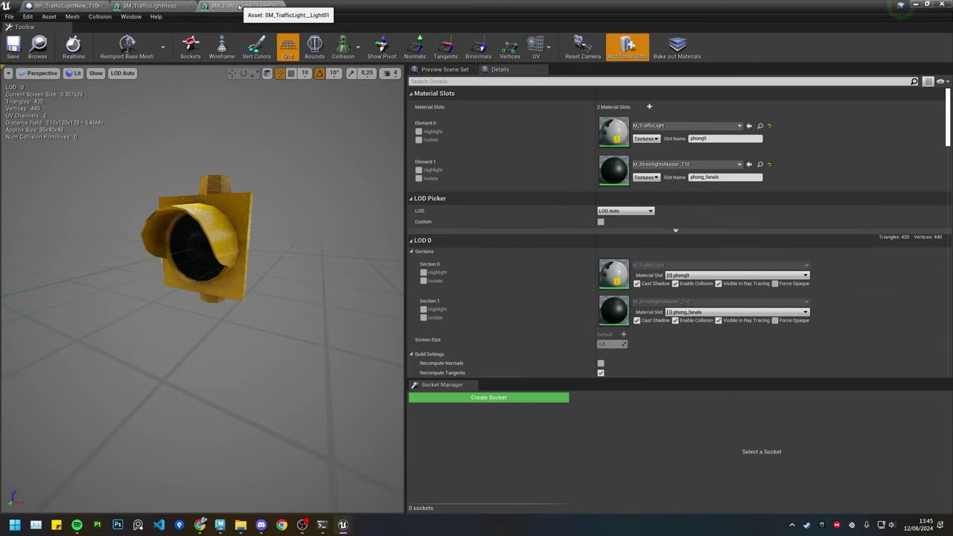
left_click(134, 6)
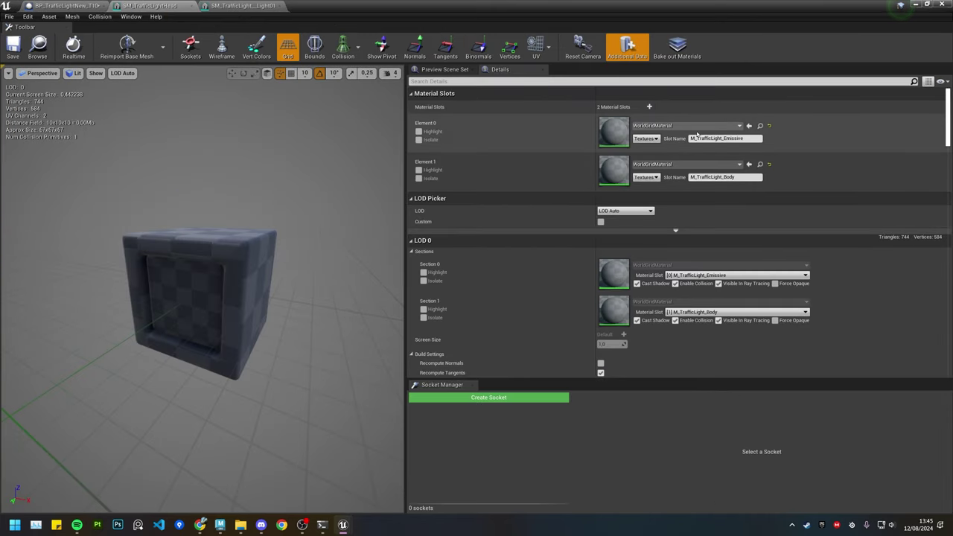
left_click(754, 139)
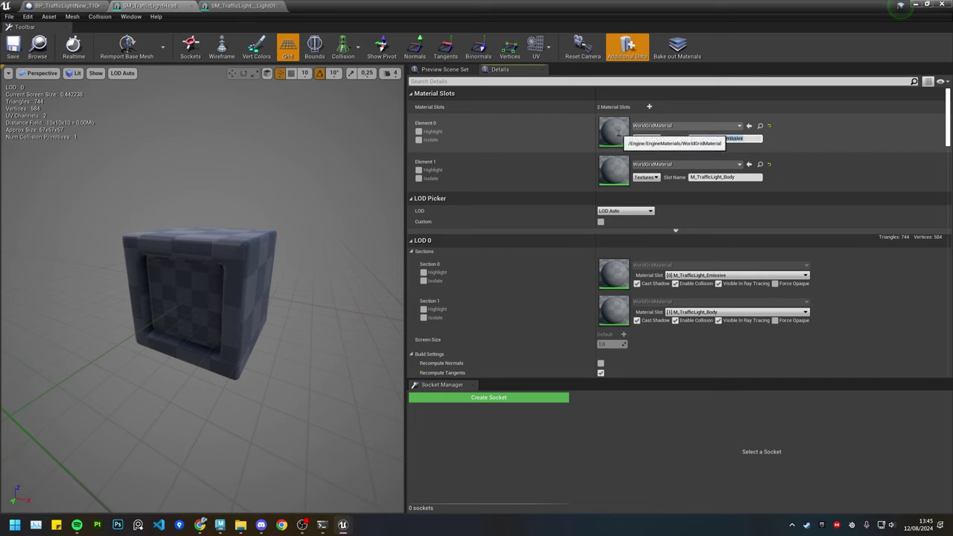
left_click(239, 8)
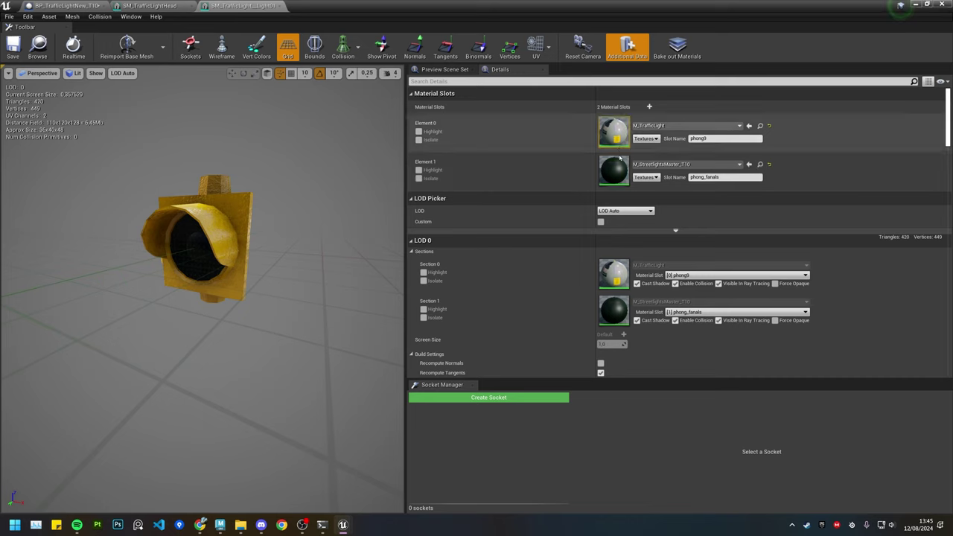
left_click(152, 6)
mouse_move(389, 211)
right_mouse_down()
mouse_move(372, 211)
mouse_move(389, 211)
right_mouse_up()
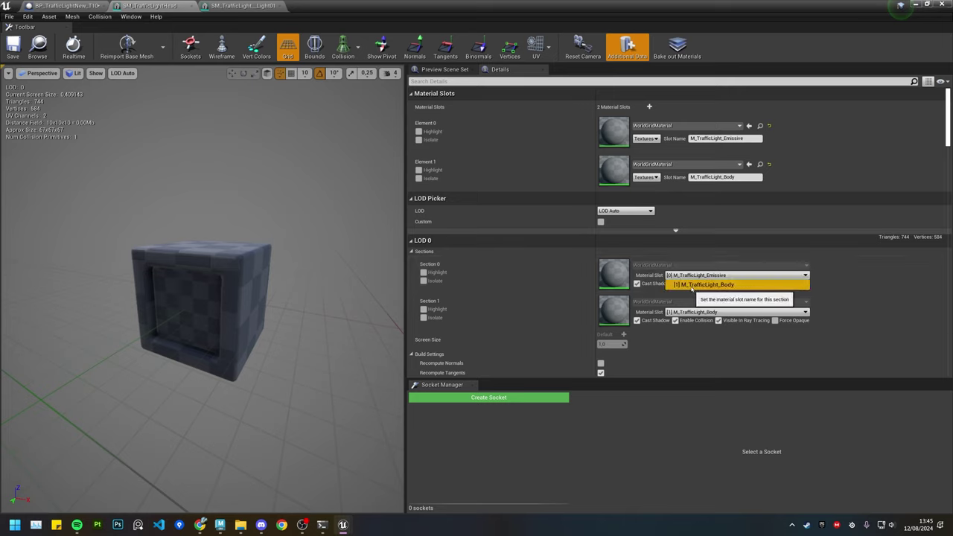
- Assign M_TrafficLight_Body to Section 0 and M_TrafficLight_Emissive to Section 1 of SM_TrafficLightHead, save the mesh and view the blueprint lights
left_click(690, 285)
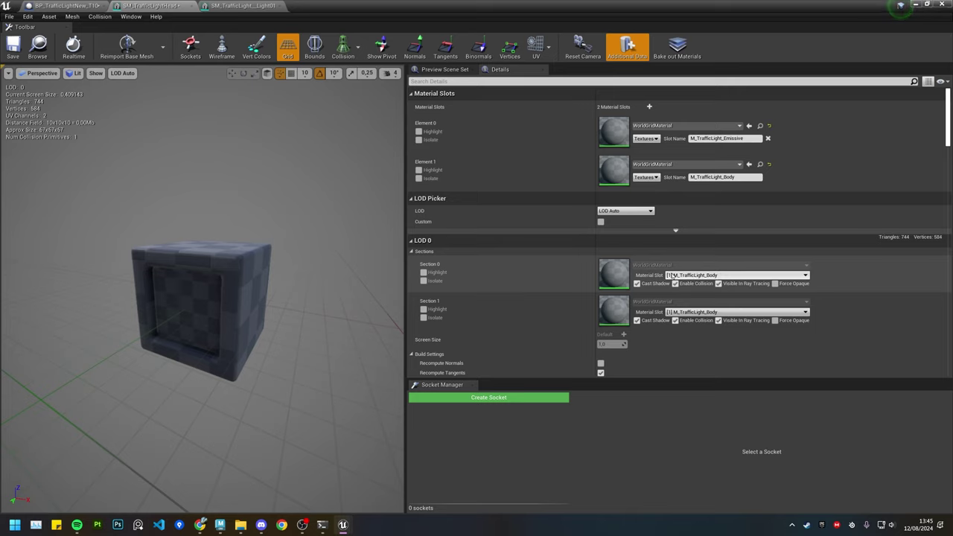
left_click(714, 311)
left_click(692, 322)
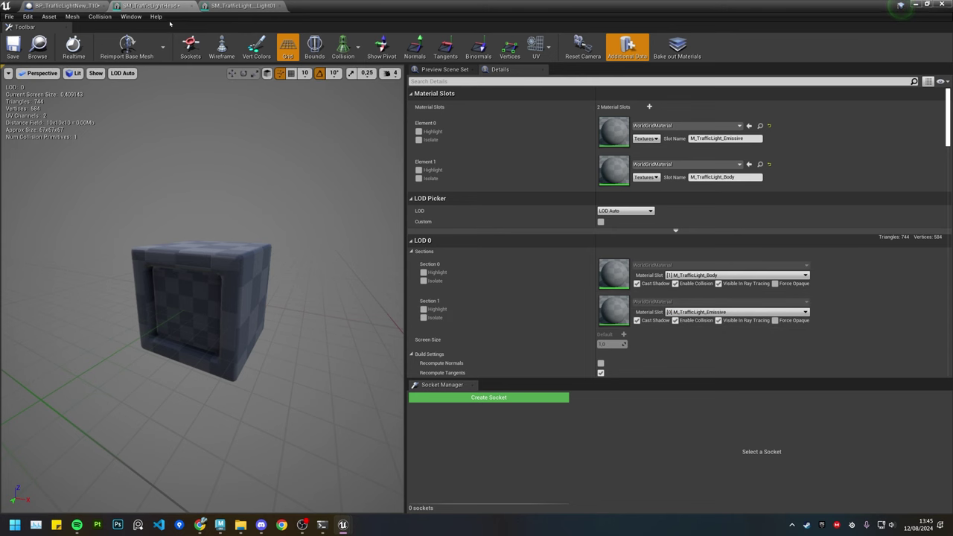
left_click(13, 46)
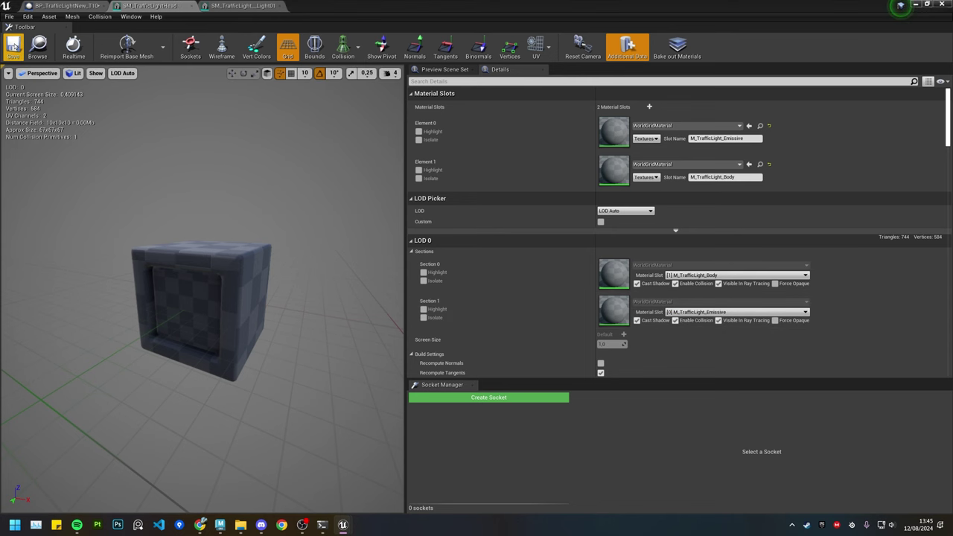
left_click(62, 6)
right_click_drag(327, 216, 328, 258)
key("w")
key("s")
left_click_drag(422, 202, 420, 200)
- Switch SM_TrafficLightHead's Section 0 back to M_TrafficLight_Emissive and Section 1 back to M_TrafficLight_Body, save, and return to the blueprint
left_click(149, 6)
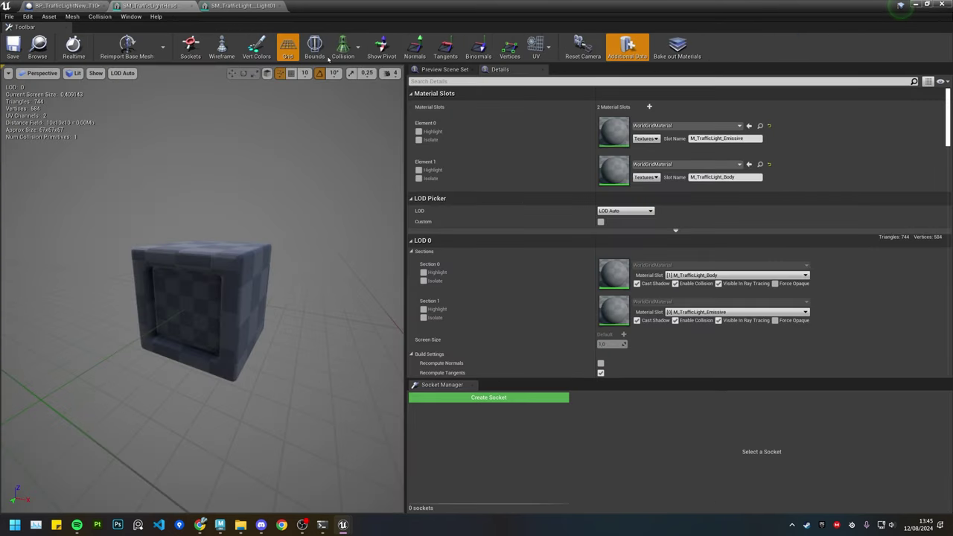
left_click(707, 285)
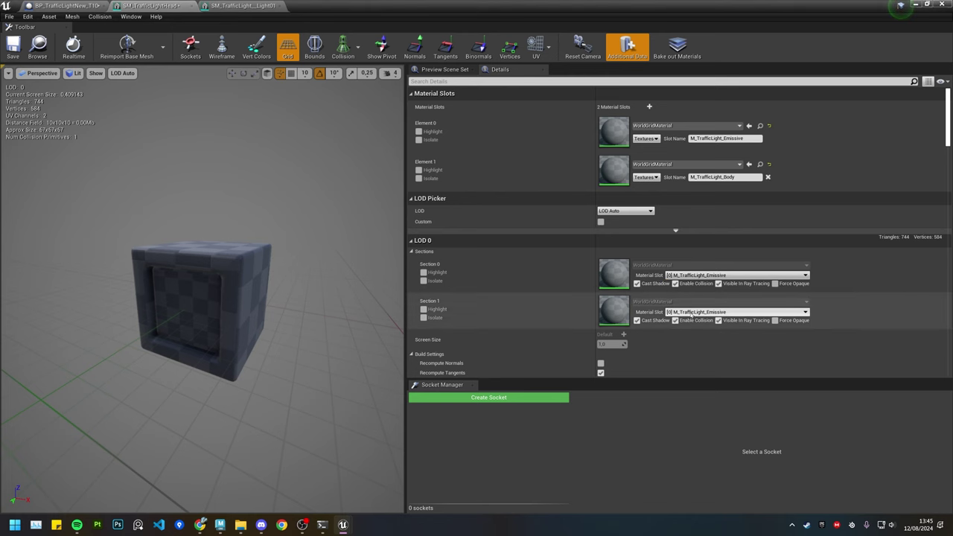
left_click(736, 312)
left_click(707, 320)
left_click(13, 47)
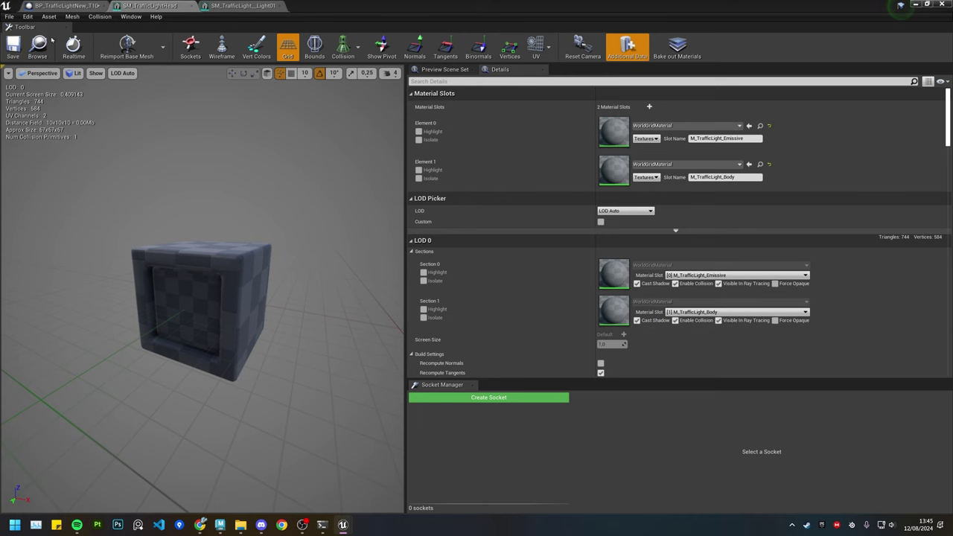
left_click(70, 6)
left_click_drag(448, 189, 448, 189)
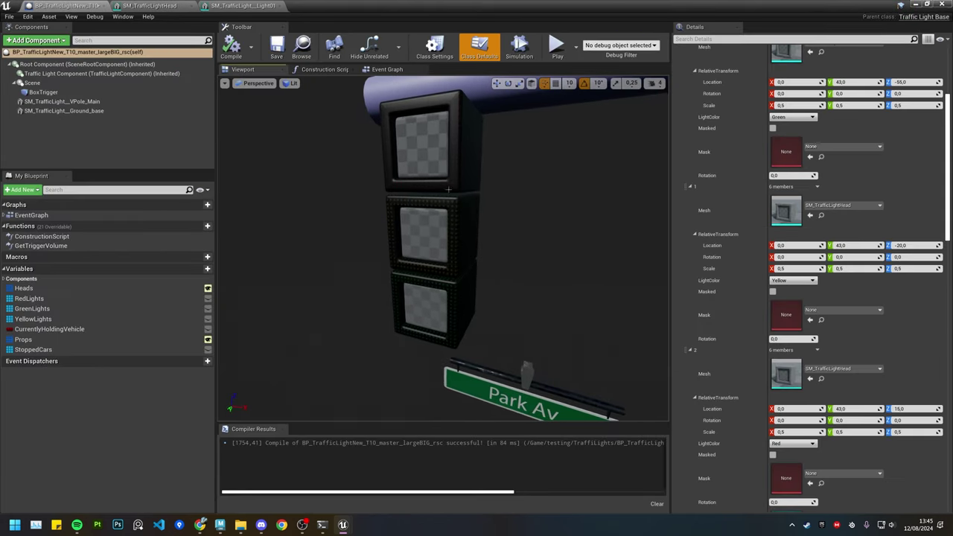
- Examine the two Create Dynamic Material Instance nodes and their Element Index inputs in the blueprint's Construction Script
left_click(330, 70)
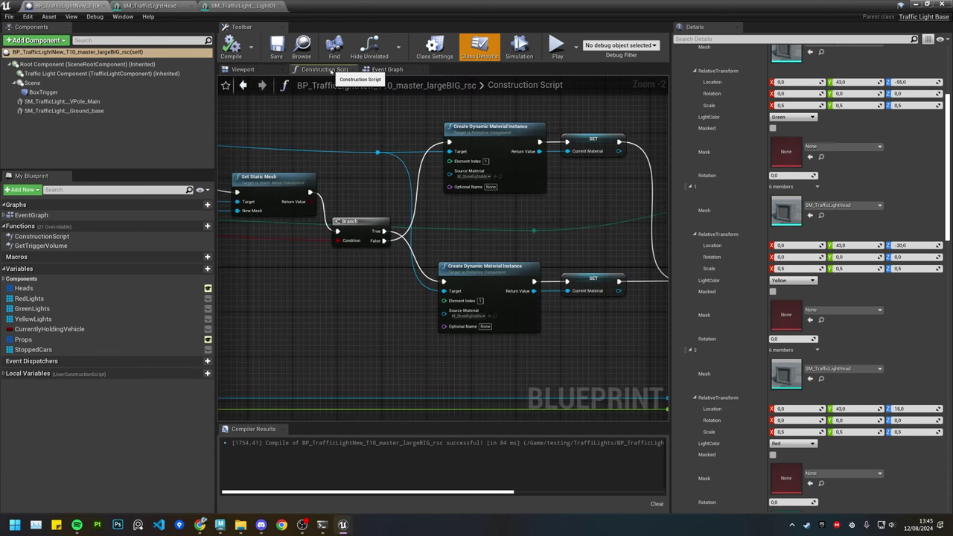
right_click_drag(539, 201, 483, 244)
scroll(425, 218, "up", 1)
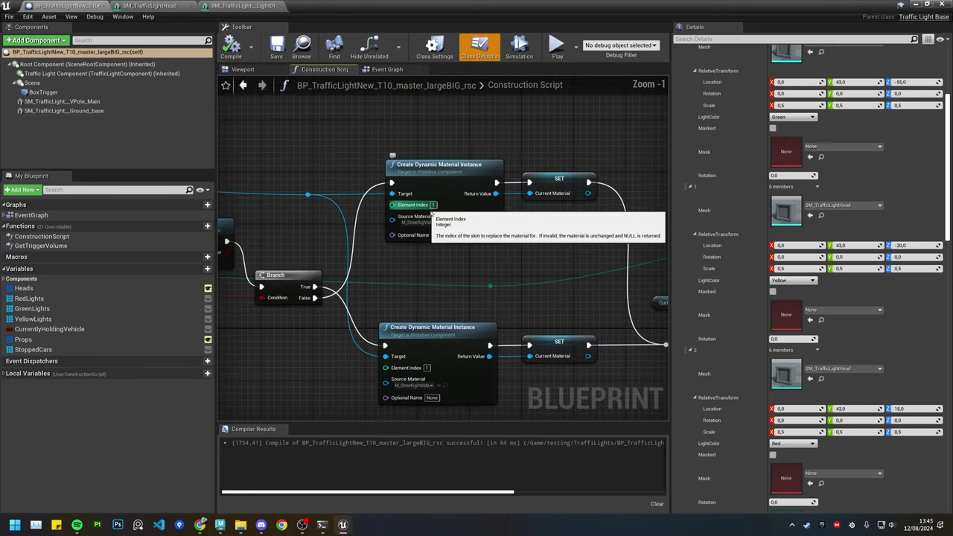
scroll(427, 190, "down", 11)
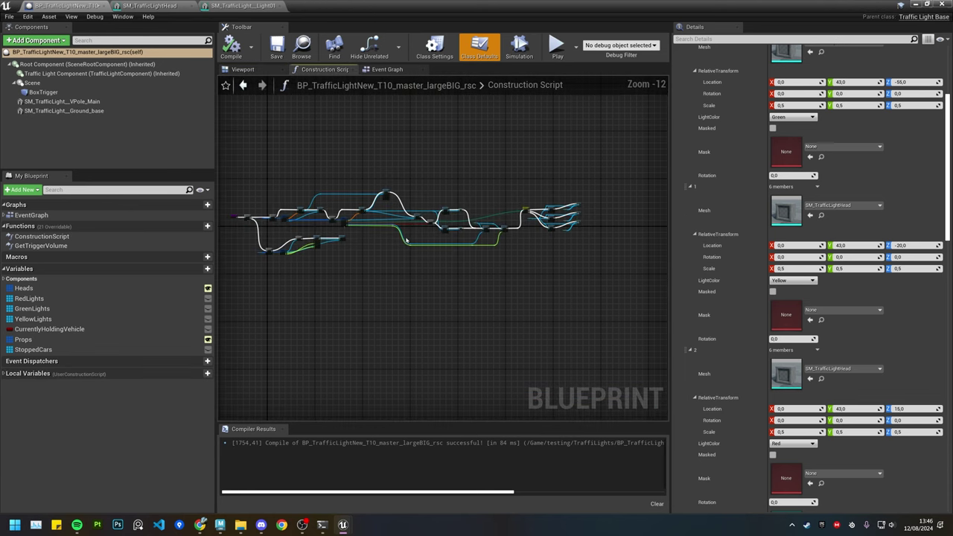
scroll(445, 226, "up", 12)
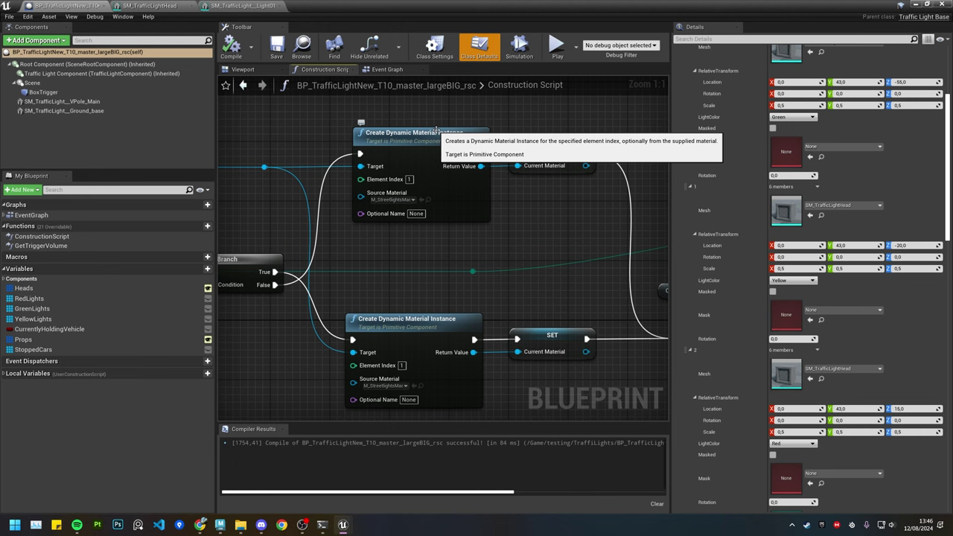
right_click_drag(453, 280, 485, 276)
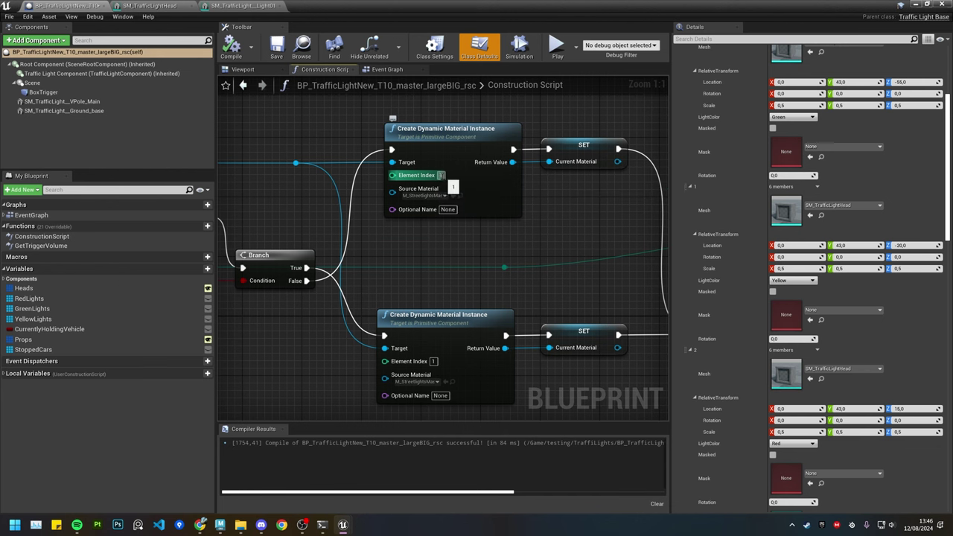
- Highlight and isolate Element 1, then isolate Element 0 of SM_TrafficLightHead to see which surfaces each material covers
left_click(177, 5)
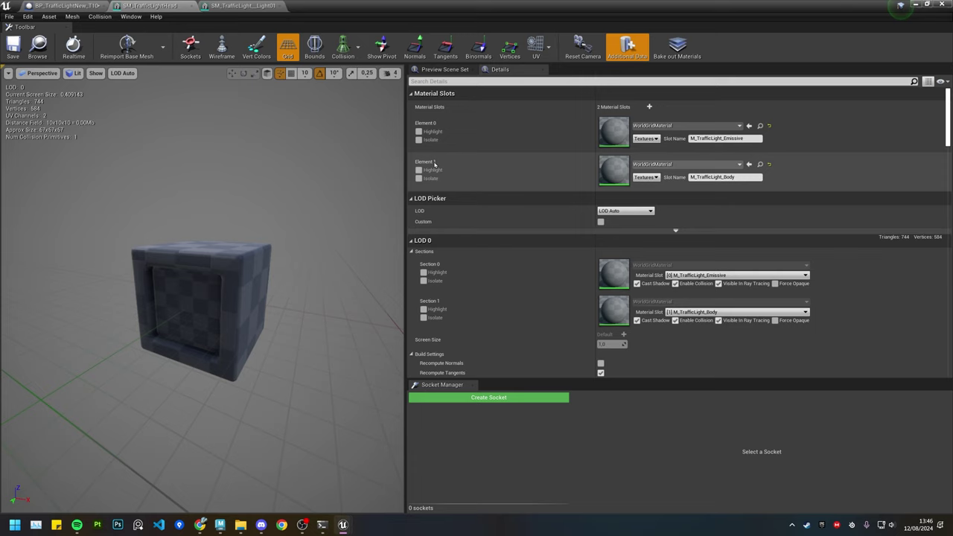
left_click(719, 176)
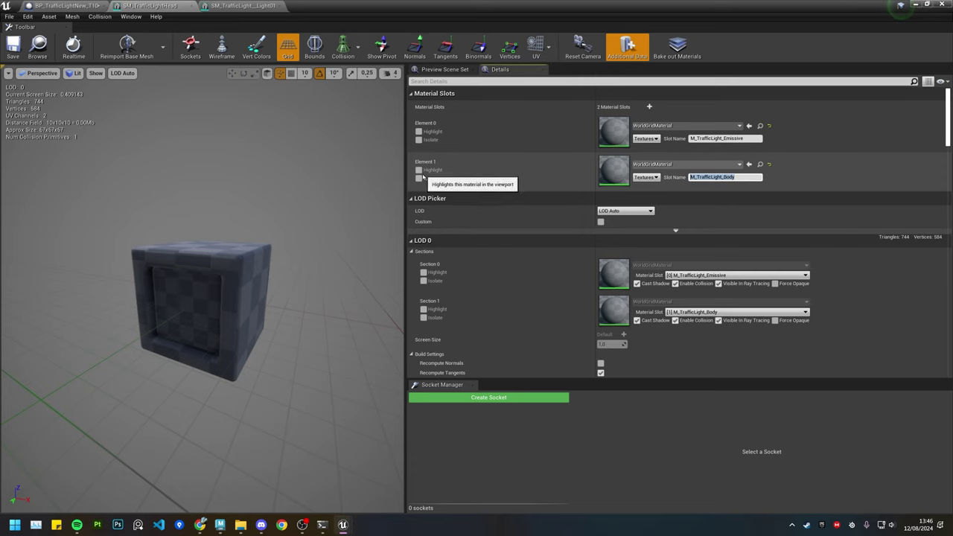
left_click(418, 170)
left_click(419, 179)
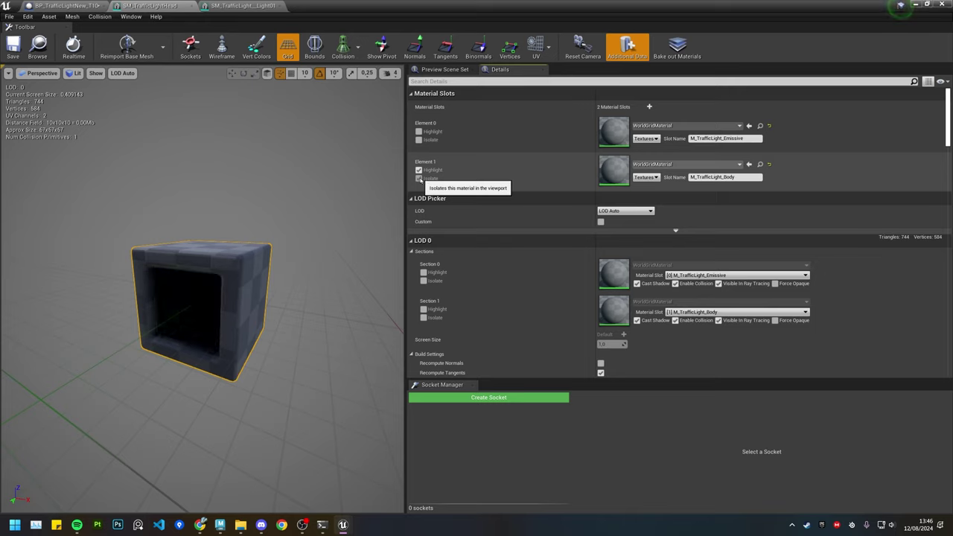
left_click(419, 179)
left_click(418, 170)
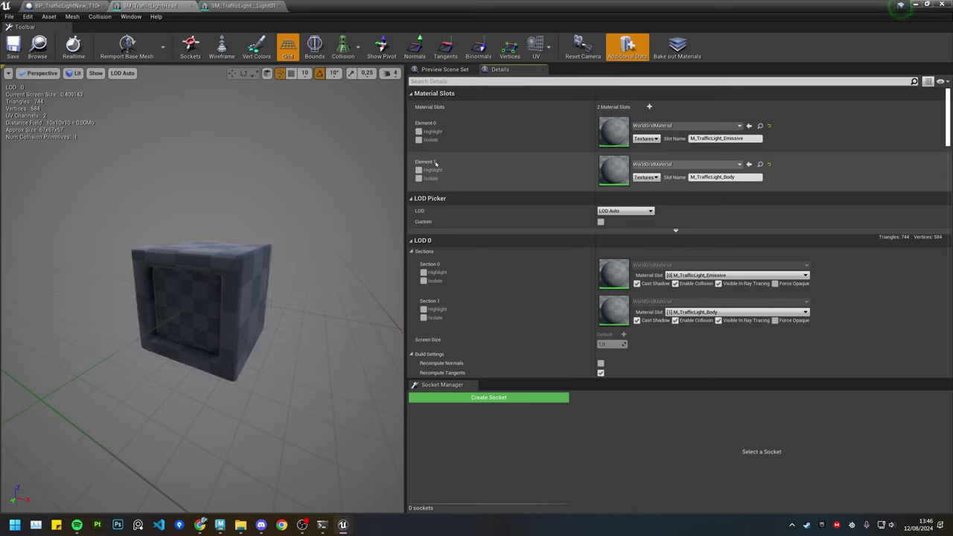
left_click(419, 140)
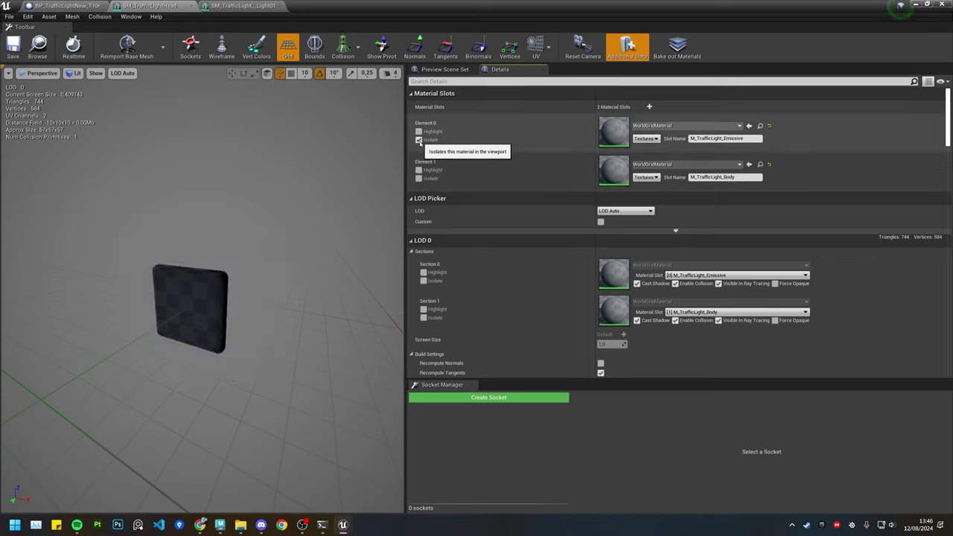
left_click(419, 140)
- Set Element Index to 0 on both Create Dynamic Material Instance nodes, compile the blueprint and view the light boxes
left_click(67, 6)
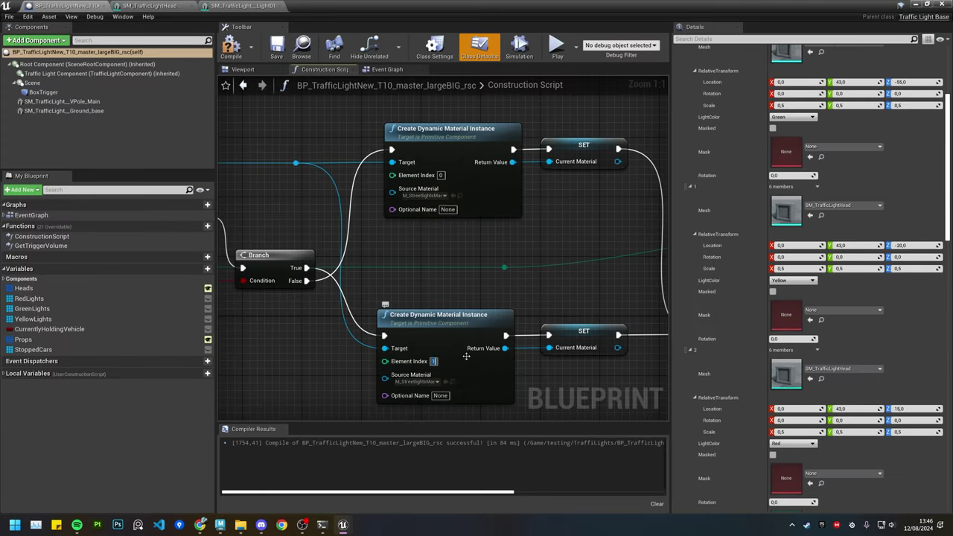
left_click(231, 48)
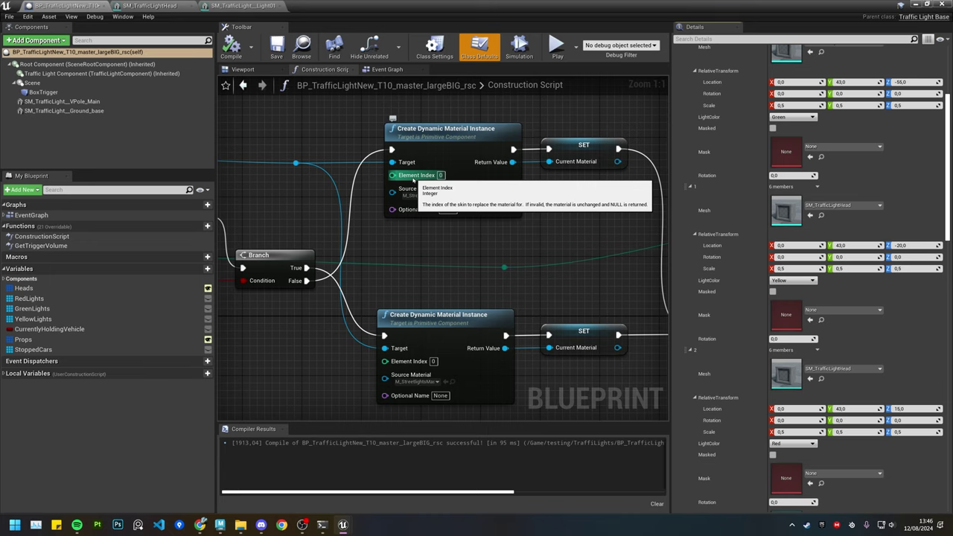
left_click(243, 69)
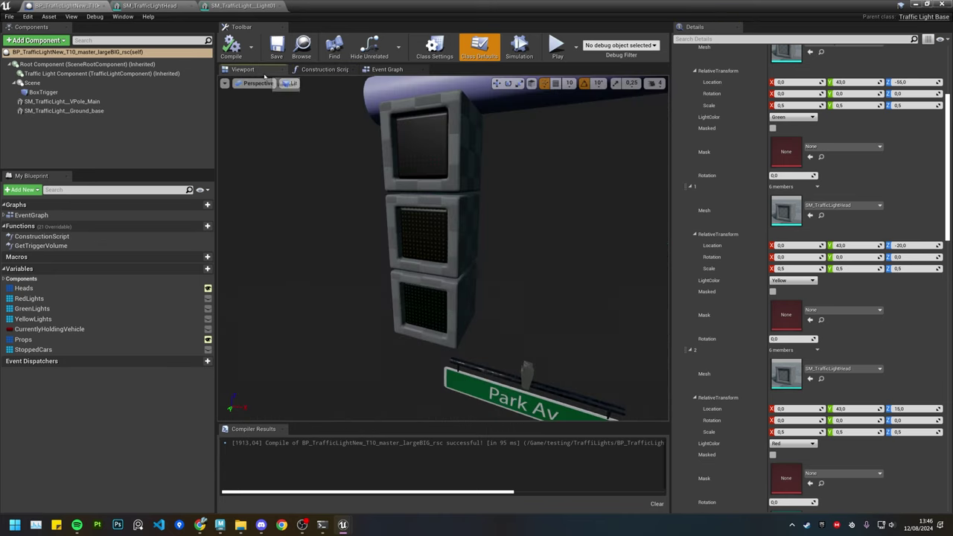
mouse_move(485, 171)
right_mouse_down()
mouse_move(496, 177)
mouse_move(496, 165)
right_mouse_up()
key("w")
left_click_drag(491, 97, 461, 200)
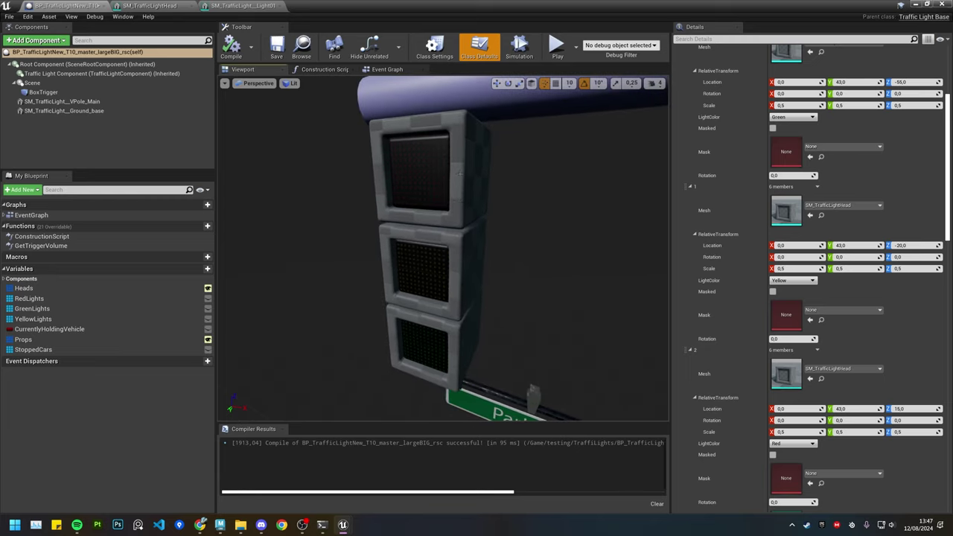
- Set Element Index back to 1 on both Create Dynamic Material Instance nodes and recompile the blueprint
left_click(320, 69)
type("1")
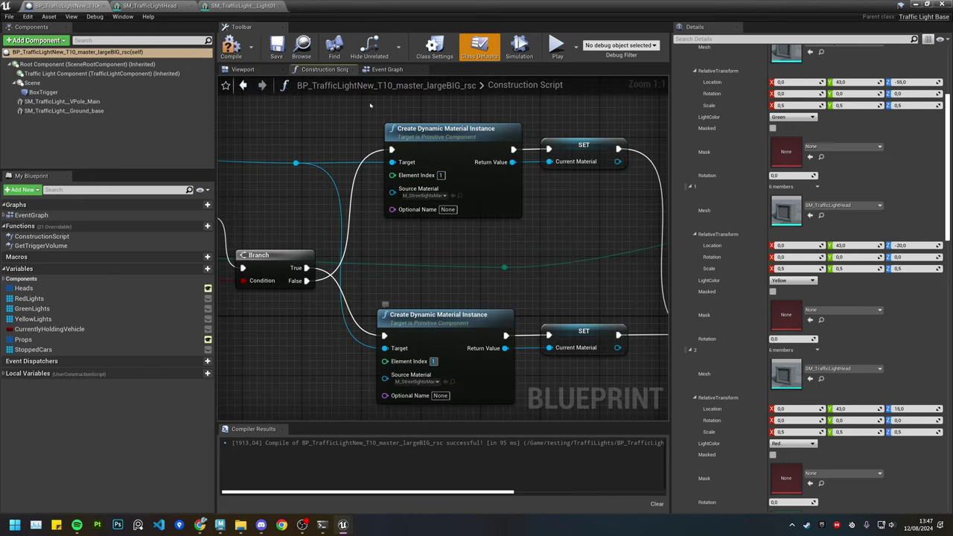
left_click(231, 49)
- Map SM_TrafficLightHead's Section 0 to M_TrafficLight_Body and Section 1 to M_TrafficLight_Emissive, save the mesh and inspect the stacked lights in the blueprint
left_click(149, 5)
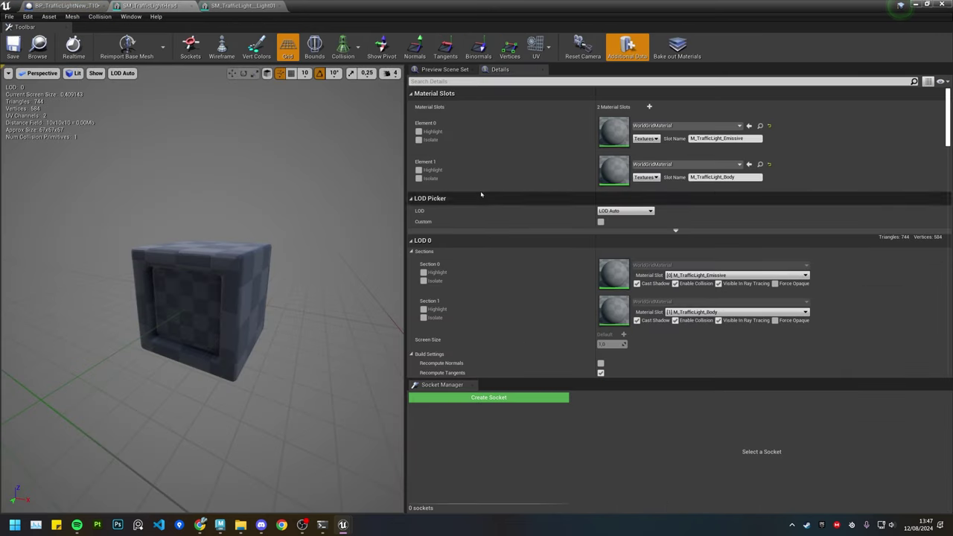
left_click(692, 276)
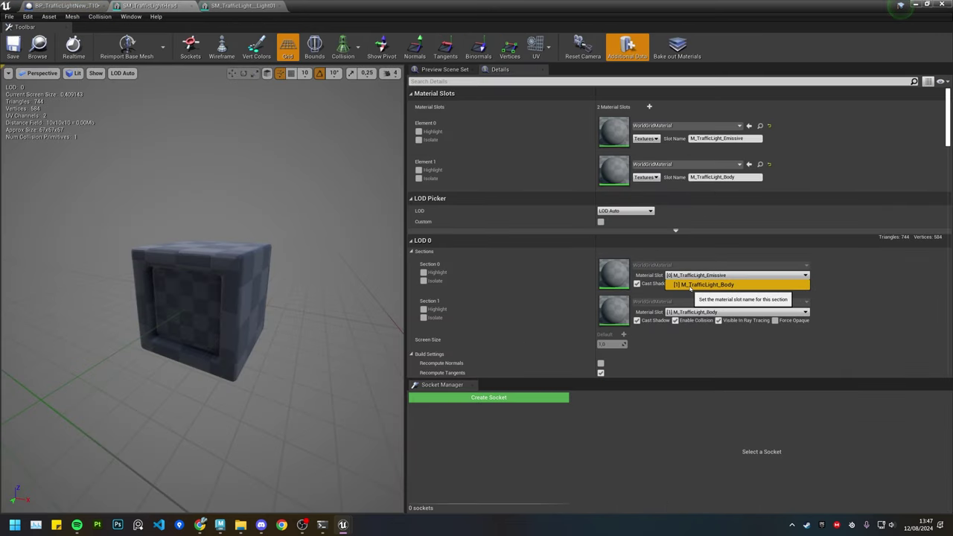
left_click(691, 285)
left_click(692, 311)
left_click(703, 321)
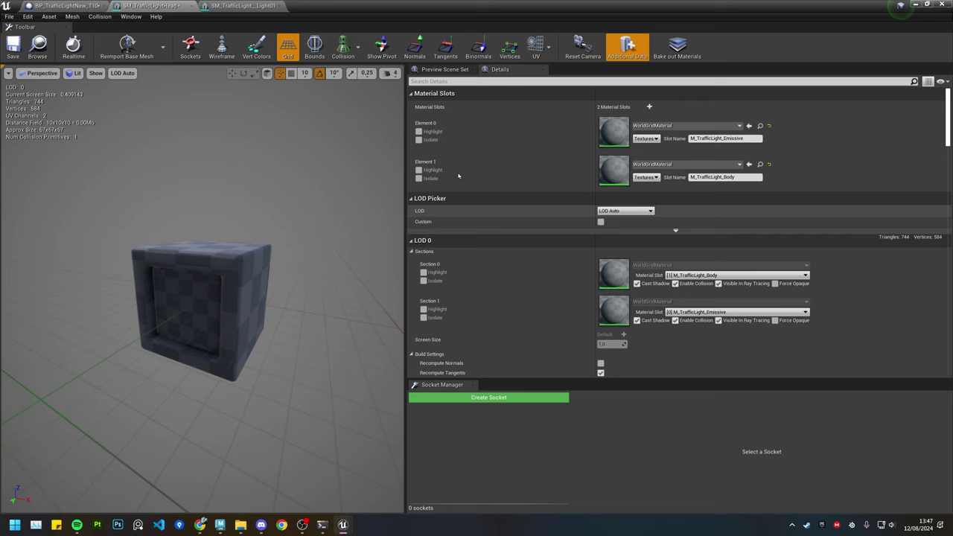
left_click(13, 46)
left_click(67, 5)
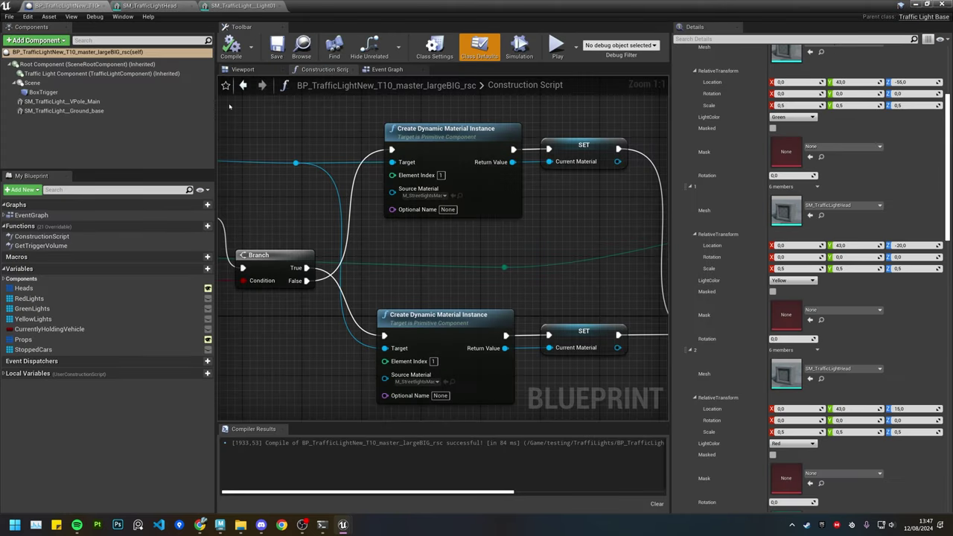
left_click(248, 72)
right_click_drag(439, 253, 455, 242)
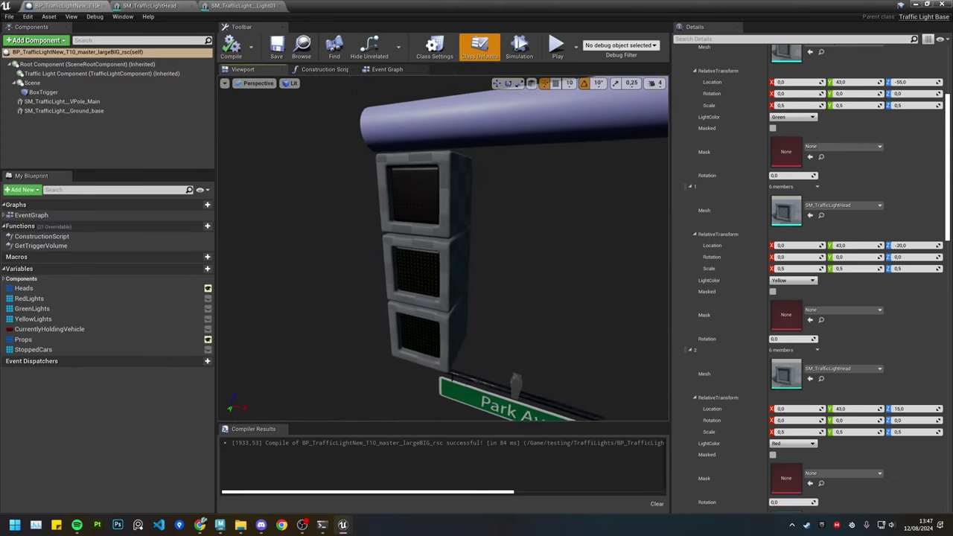
left_click_drag(413, 265, 465, 179)
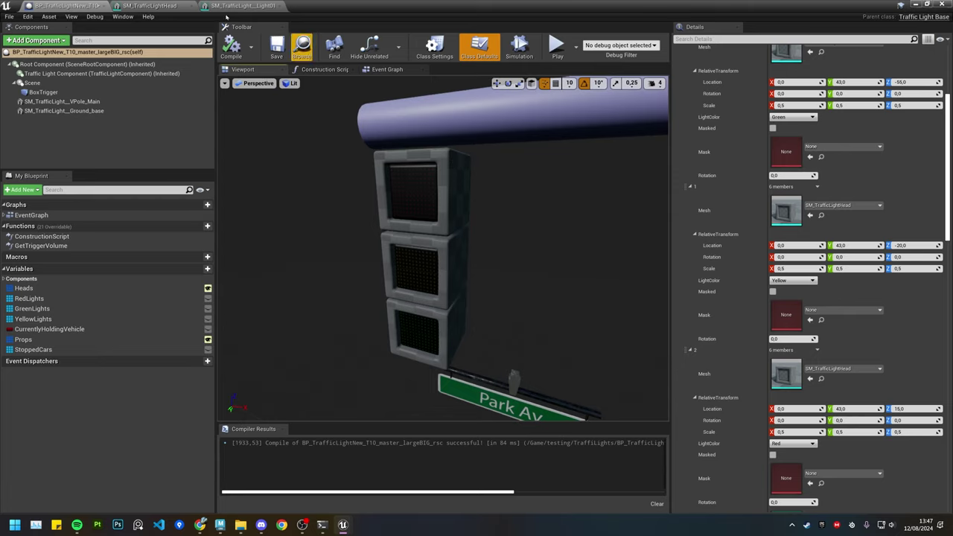
- Assign NewMaterial to the Element 0 material slot of SM_TrafficLightHead, undo the stray assignment to Element 1, and return to the blueprint
left_click(149, 5)
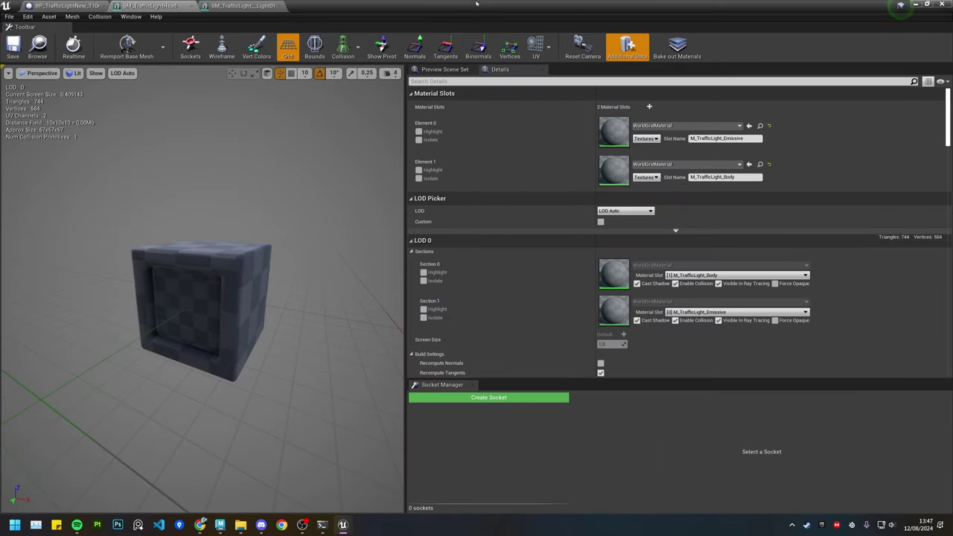
left_click_drag(476, 4, 648, 354)
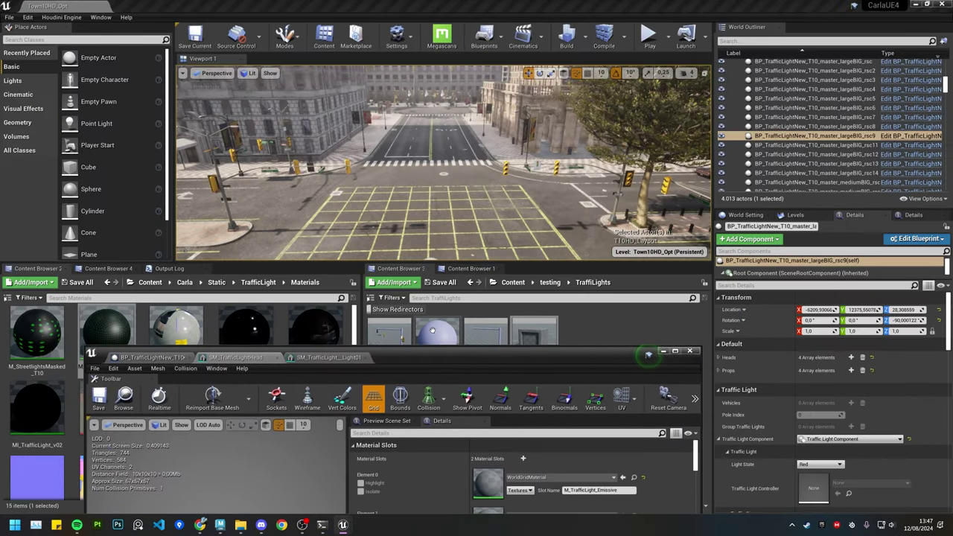
left_click_drag(432, 330, 494, 515)
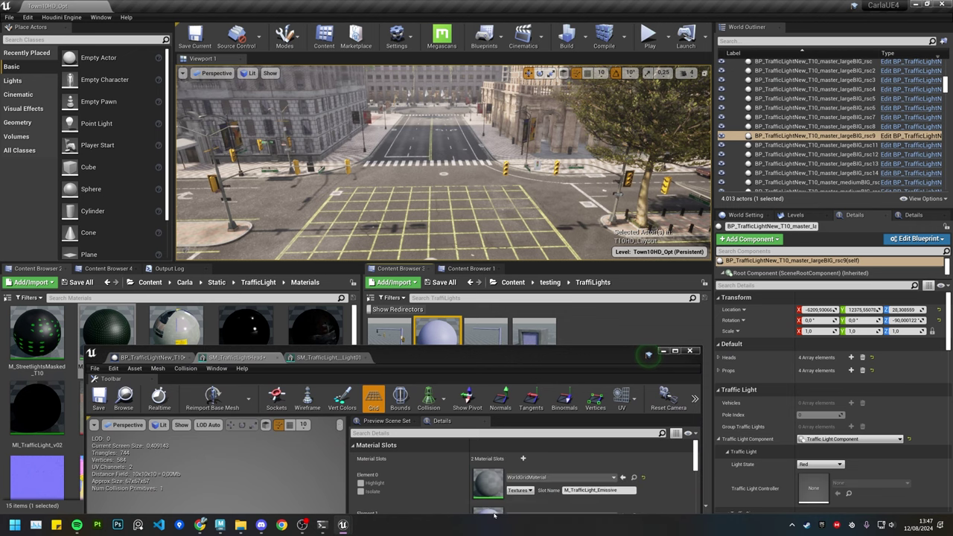
left_click_drag(451, 364, 495, 393)
key("ctrl+z")
left_click_drag(439, 338, 488, 508)
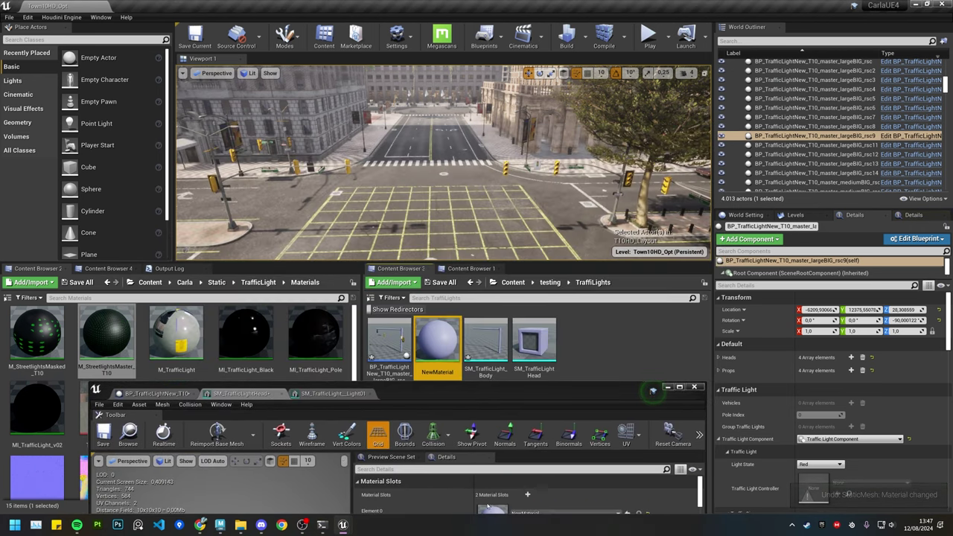
left_click_drag(474, 392, 498, 160)
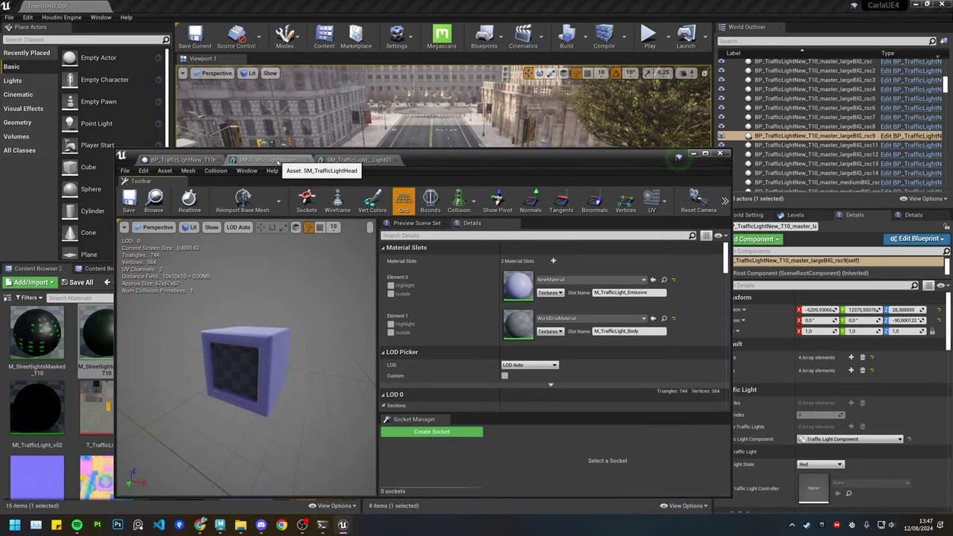
middle_click(276, 163)
double_click(378, 168)
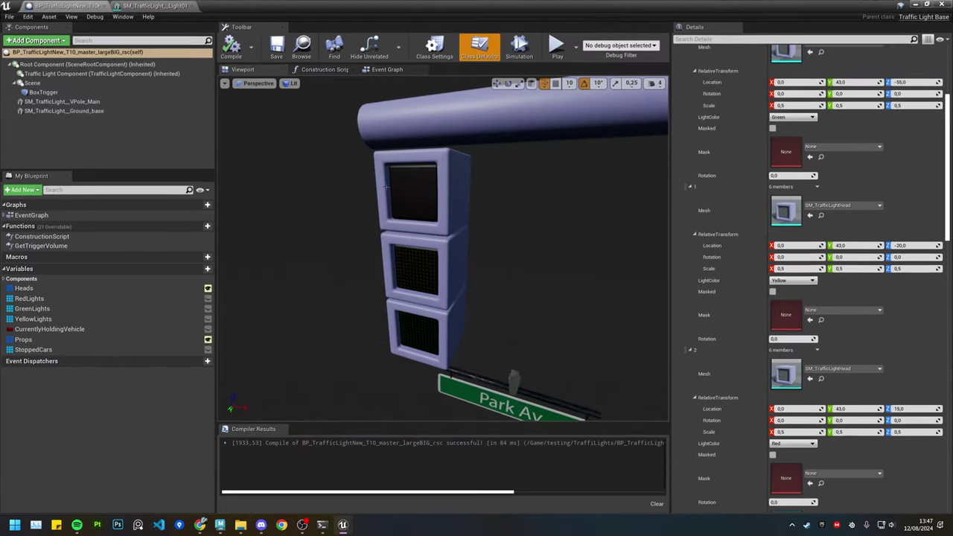
- View the stacked light boxes together with the arm and collapse head 0 in the blueprint's Heads array
right_click_drag(451, 294, 494, 297)
key("s")
key("s")
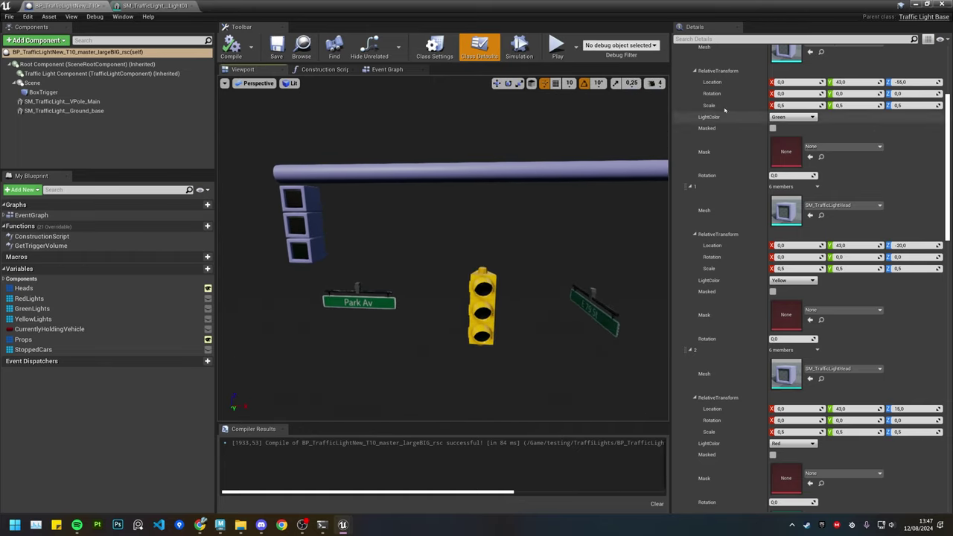
scroll(723, 100, "up", 4)
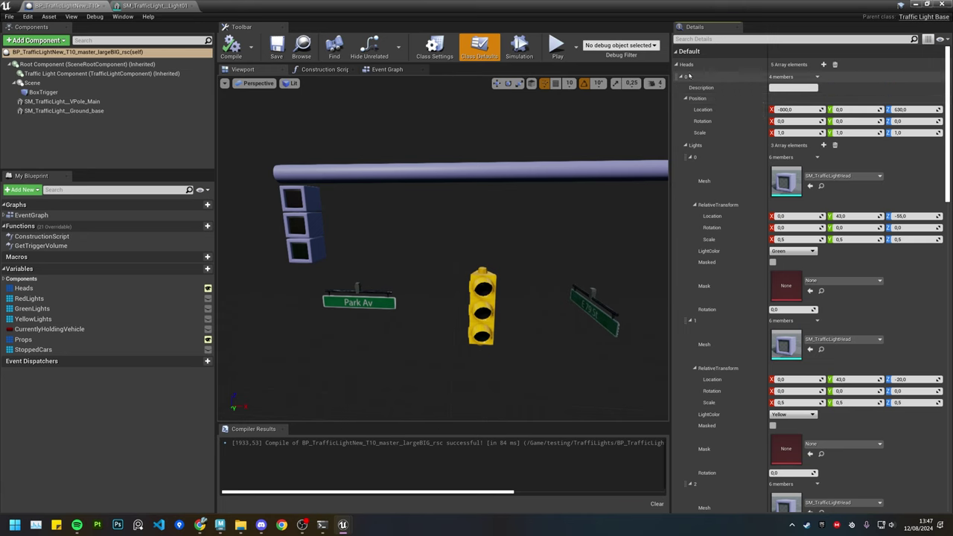
left_click(677, 65)
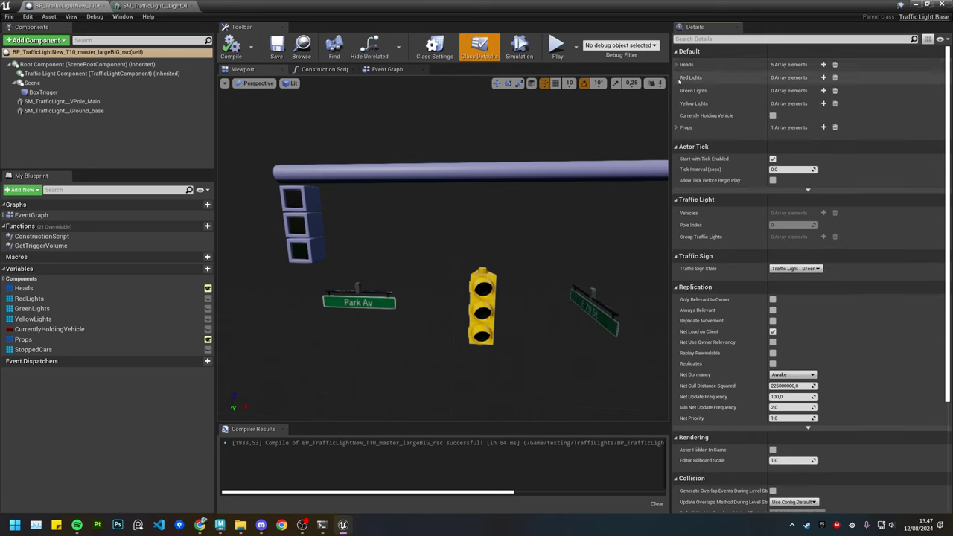
left_click(677, 64)
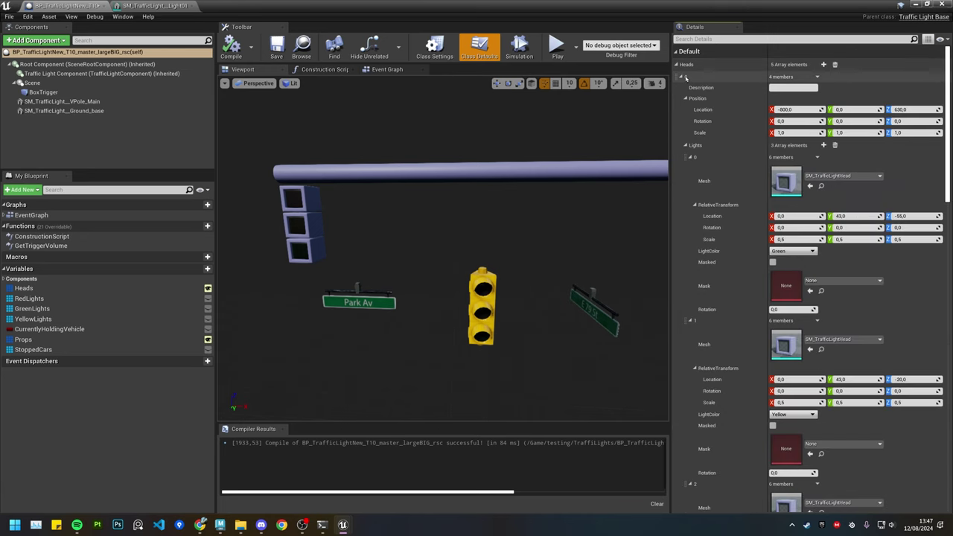
left_click(681, 76)
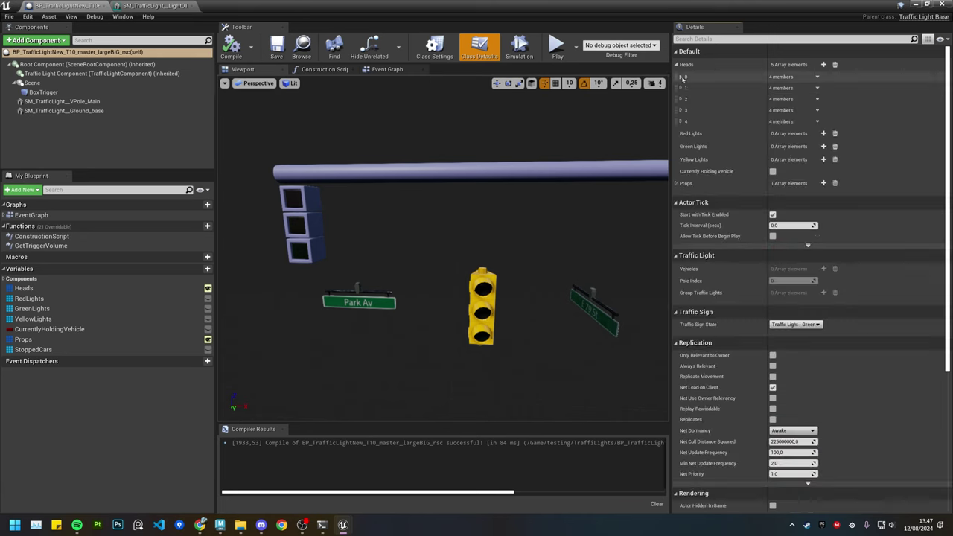
- Set the mesh of all three lights in head 1 to SM_TrafficLightHead and the head's Z location to 630
left_click(680, 88)
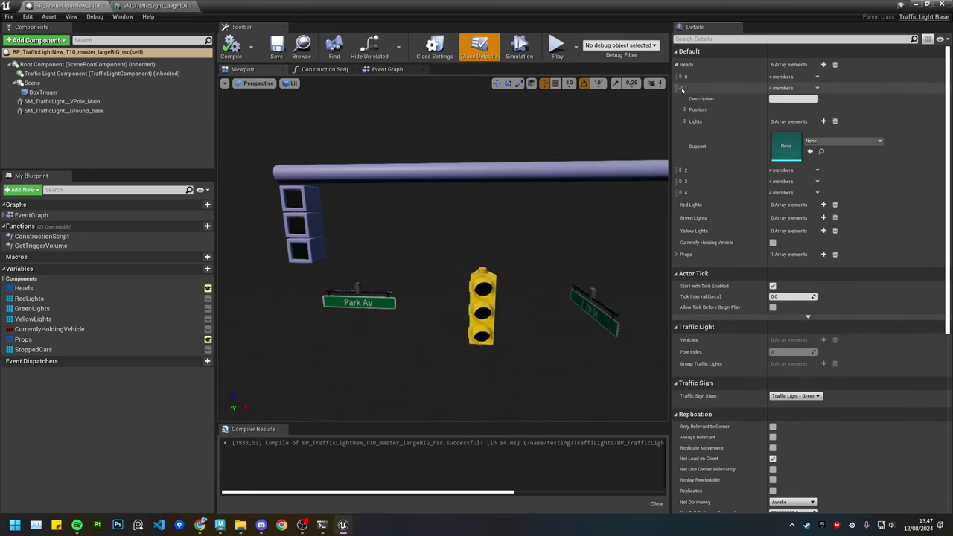
left_click(684, 109)
left_click(685, 156)
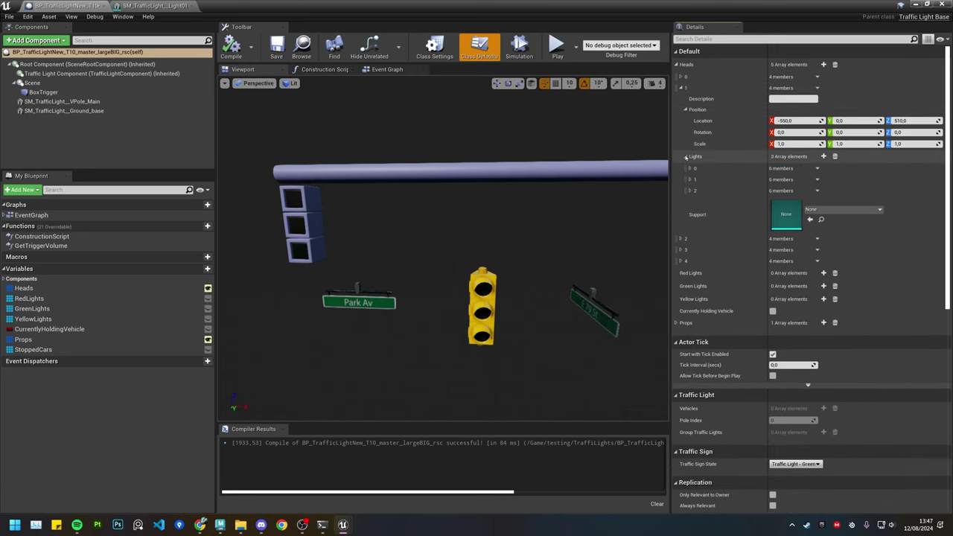
left_click(691, 169)
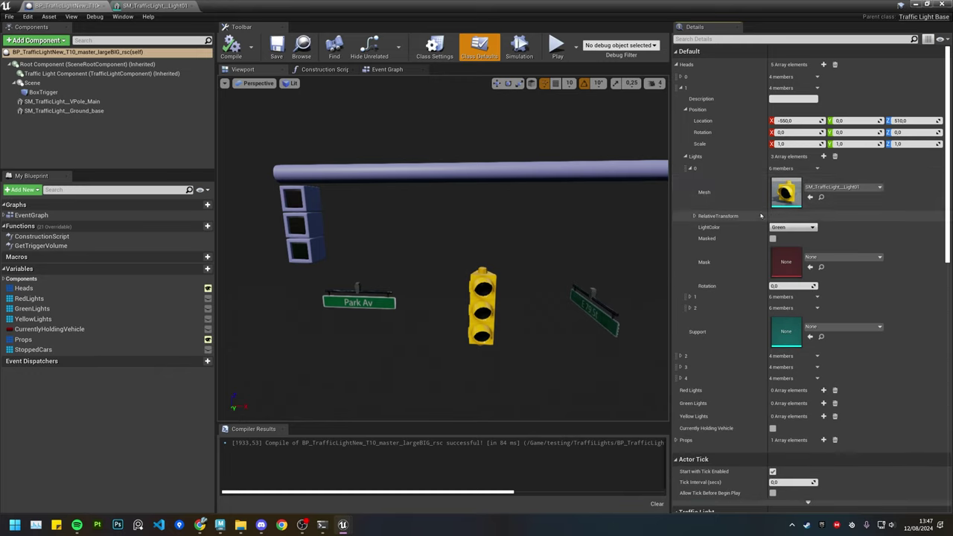
left_click_drag(824, 6, 519, 369)
key("super+Up")
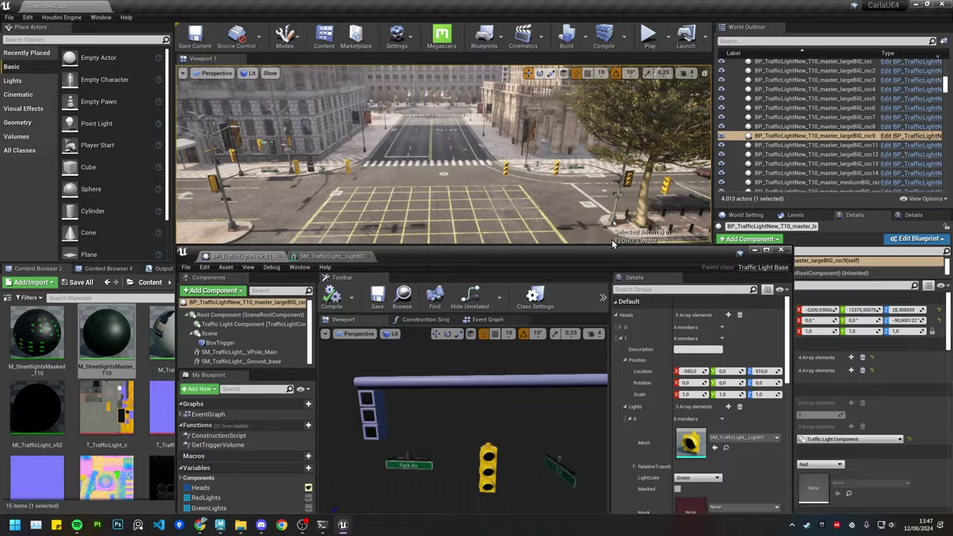
left_click(810, 197)
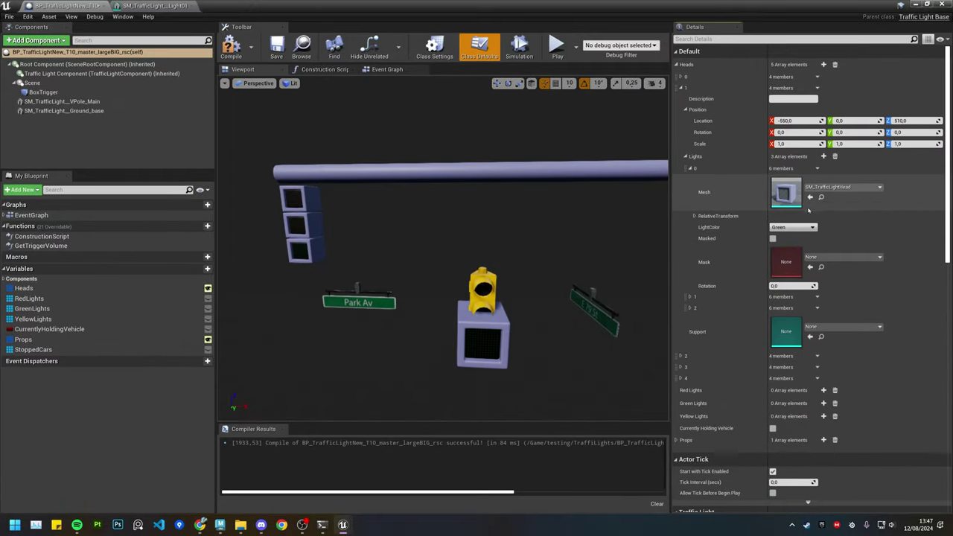
left_click(689, 297)
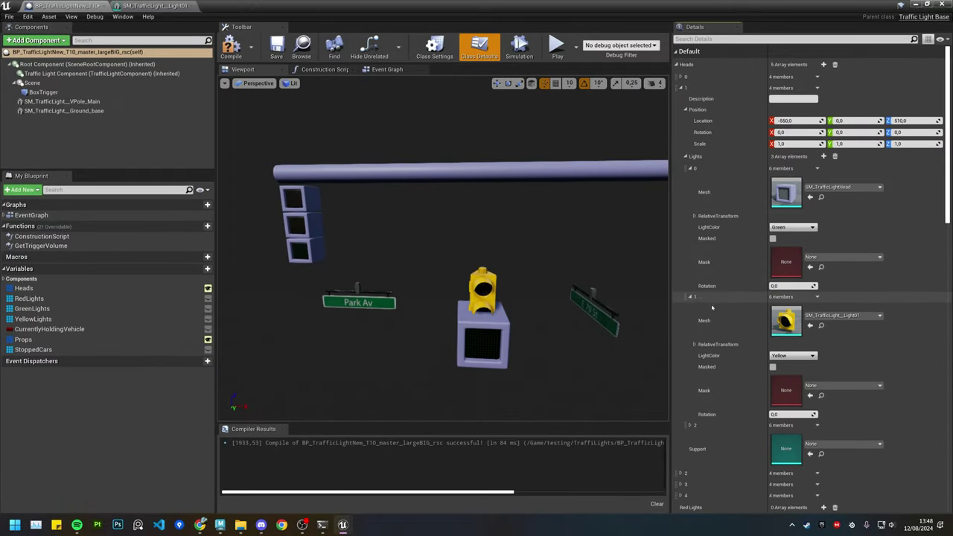
left_click(810, 325)
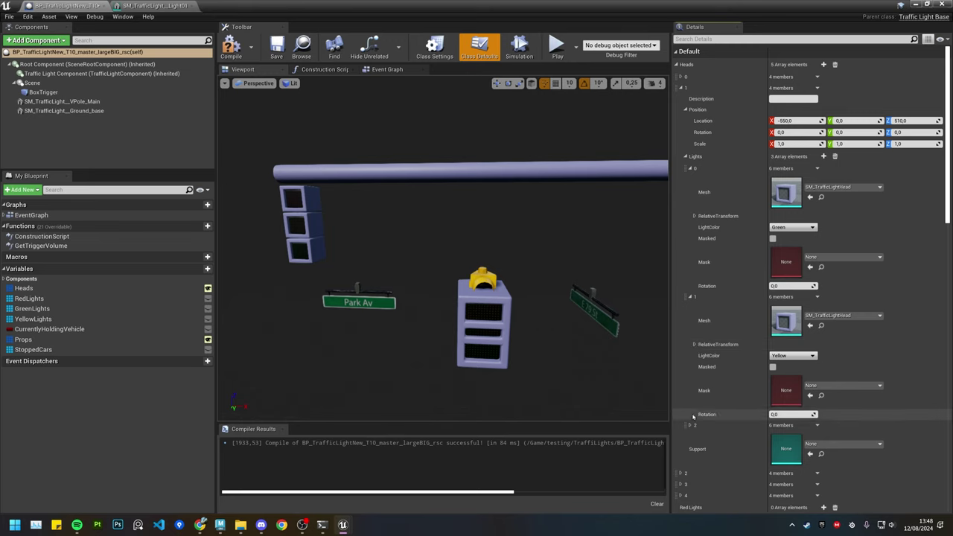
left_click(689, 425)
left_click(810, 454)
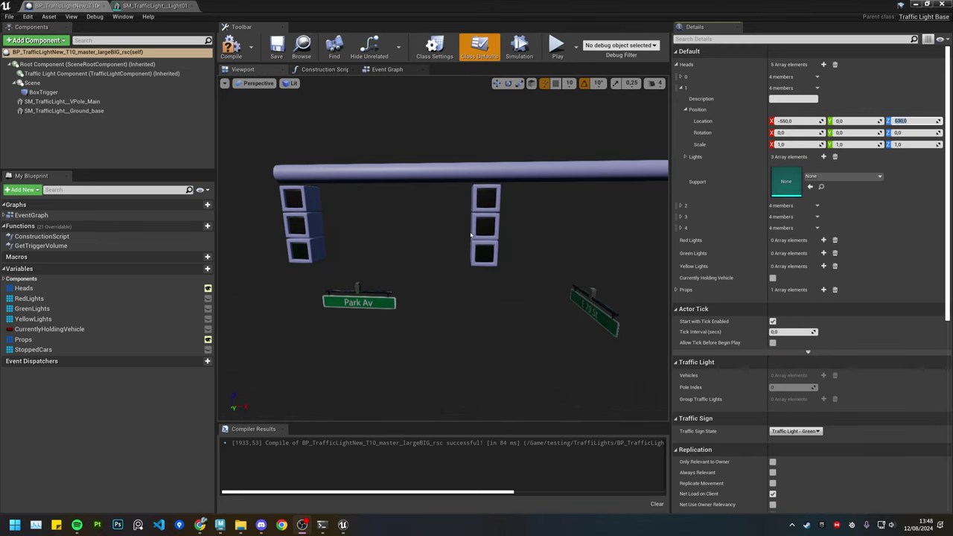
- Clear the lights of head 2, the signal mounted on the side of the pole, and delete that head from the Heads array
right_click_drag(473, 234, 581, 245)
mouse_move(482, 218)
right_mouse_down()
mouse_move(513, 217)
mouse_move(483, 218)
right_mouse_up()
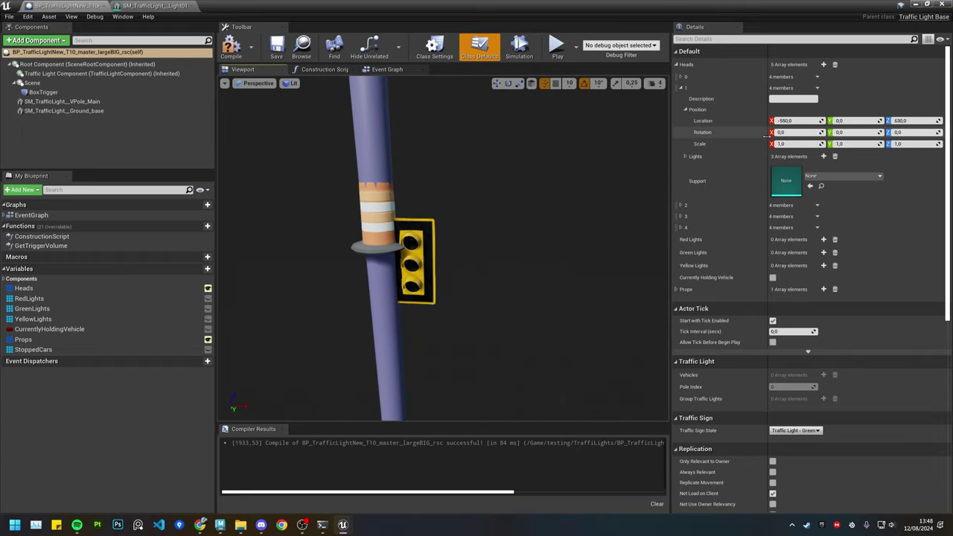
left_click(680, 205)
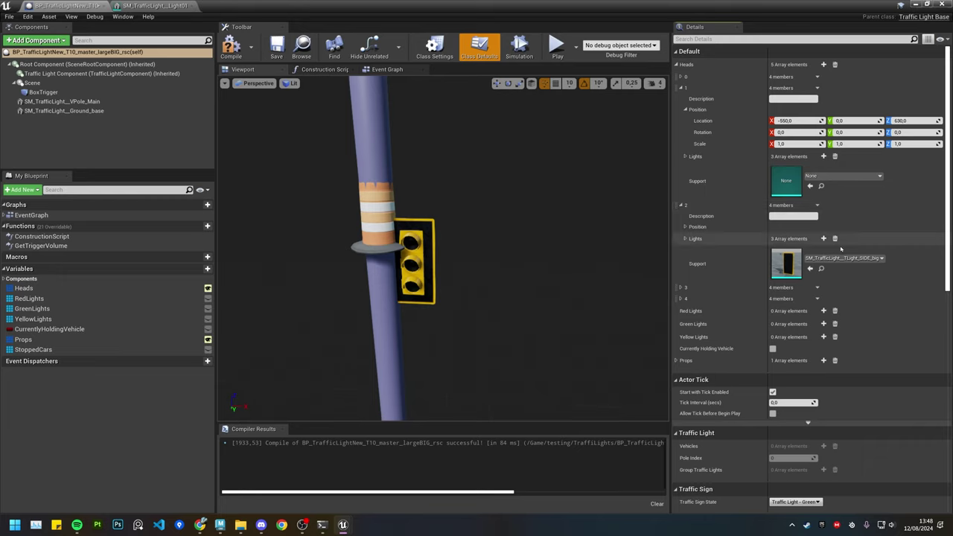
left_click(834, 238)
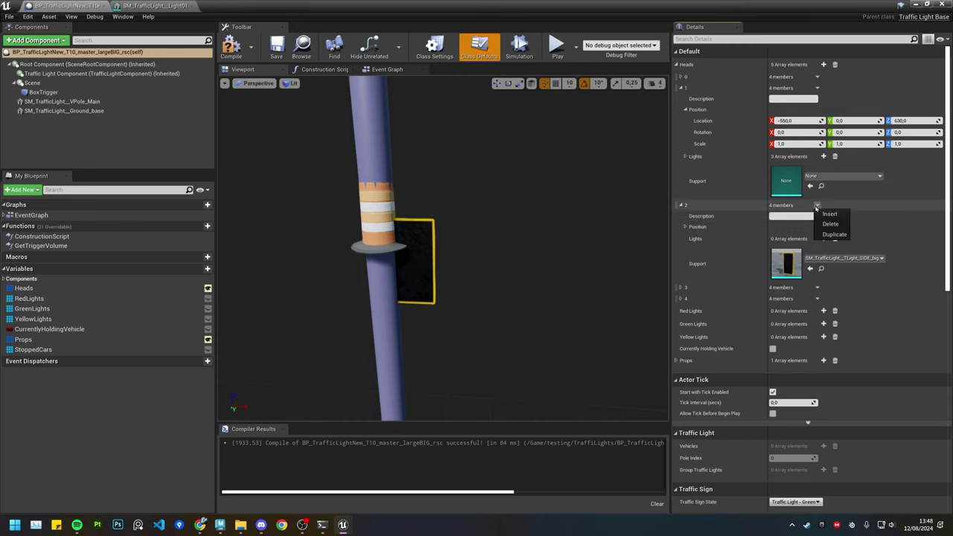
left_click(680, 206)
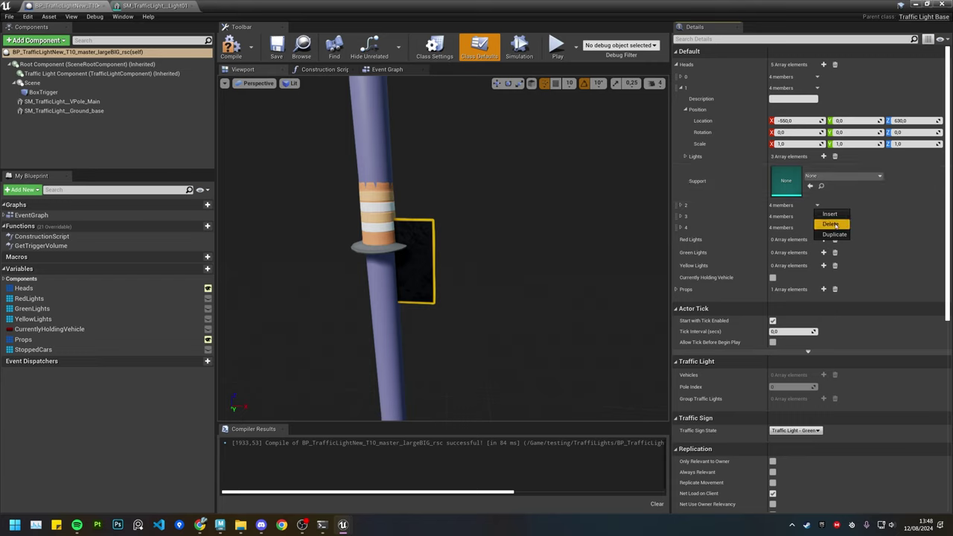
left_click(830, 224)
- Delete the two remaining heads after head 1, including the floating street signs, and compile the blueprint
scroll(590, 222, "down", 4)
right_click_drag(511, 236, 480, 236)
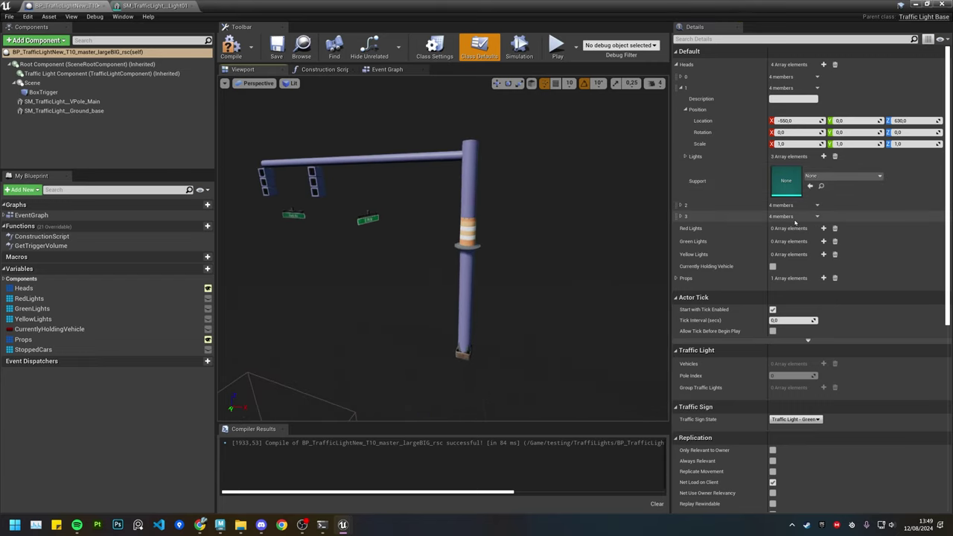
left_click(817, 216)
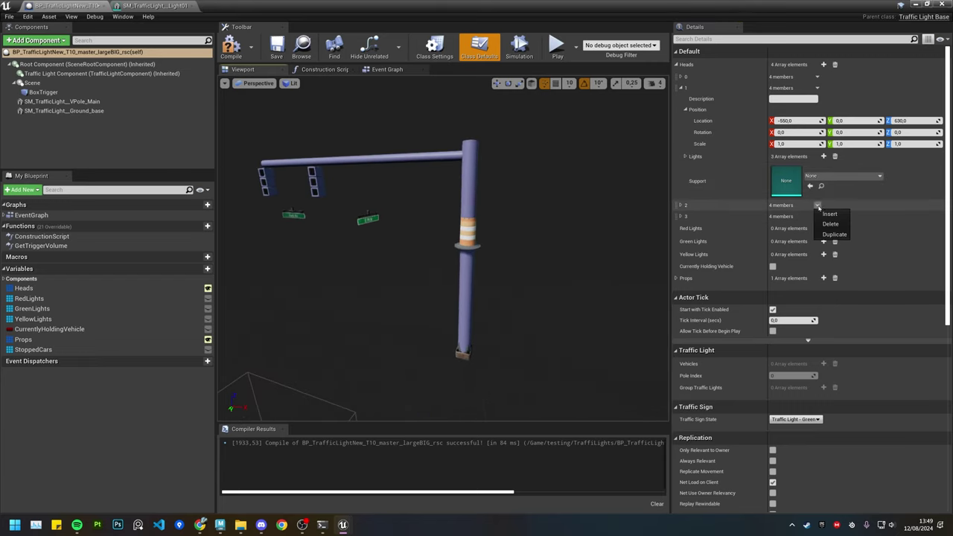
left_click(828, 226)
left_click(816, 205)
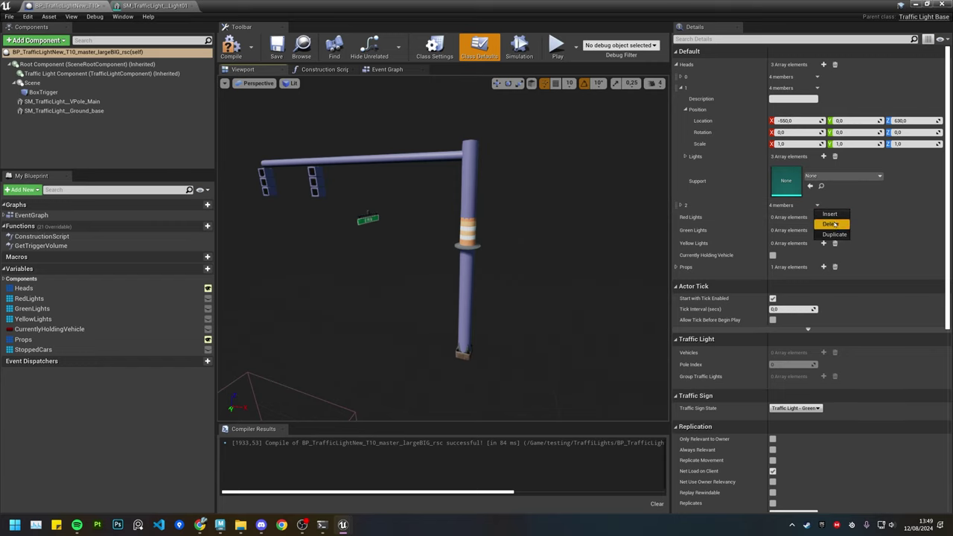
left_click(830, 224)
mouse_move(384, 215)
right_mouse_down()
mouse_move(414, 212)
mouse_move(385, 214)
right_mouse_up()
left_click(230, 46)
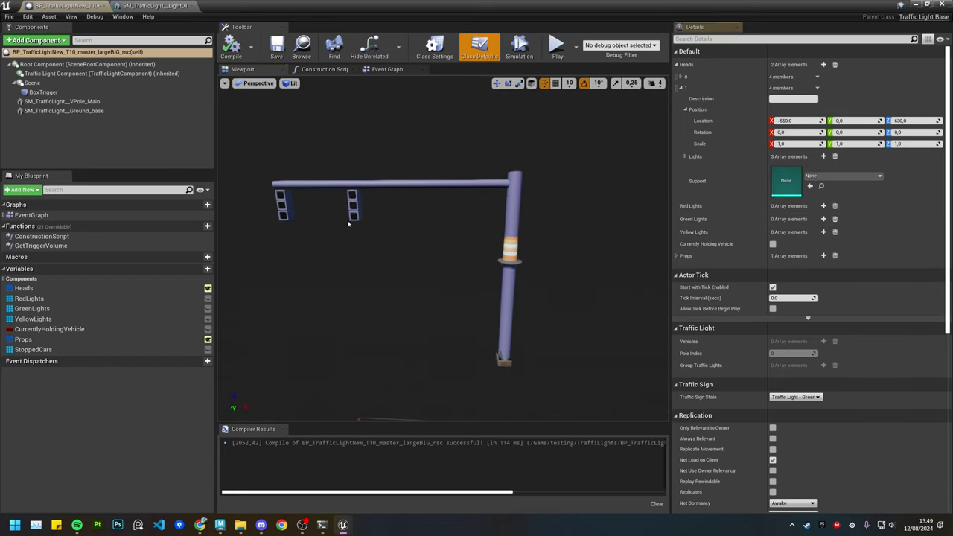
- Select the BoxTrigger and examine its placement relative to the pole and light heads from several angles
mouse_move(439, 277)
right_mouse_down()
mouse_move(455, 319)
mouse_move(439, 277)
right_mouse_up()
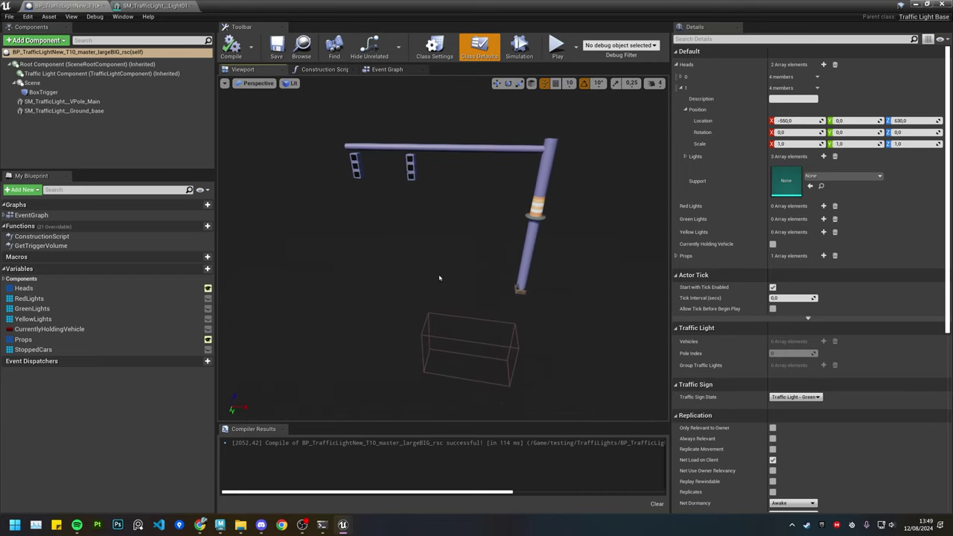
left_click(456, 315)
left_click_drag(456, 314, 495, 309)
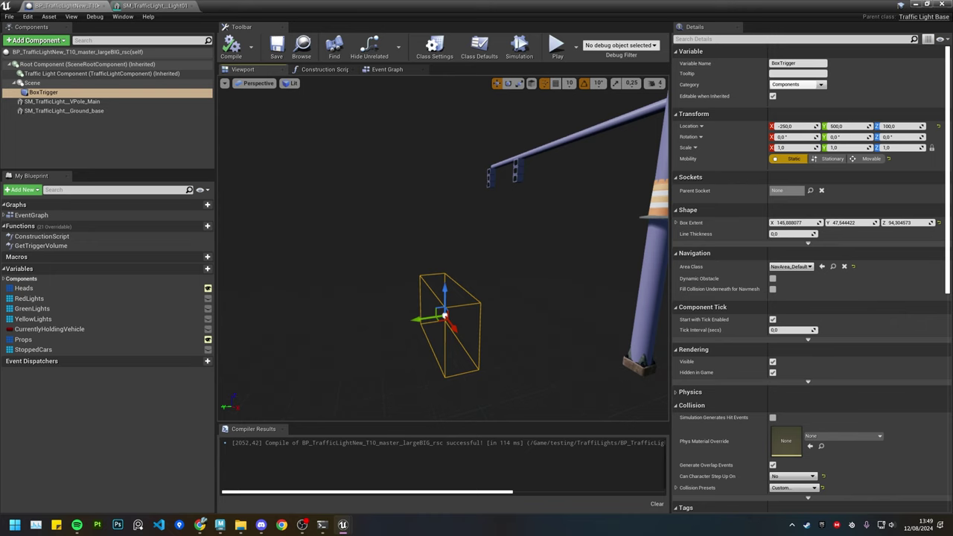
mouse_move(548, 322)
right_mouse_down()
mouse_move(577, 321)
mouse_move(574, 313)
mouse_move(548, 323)
right_mouse_up()
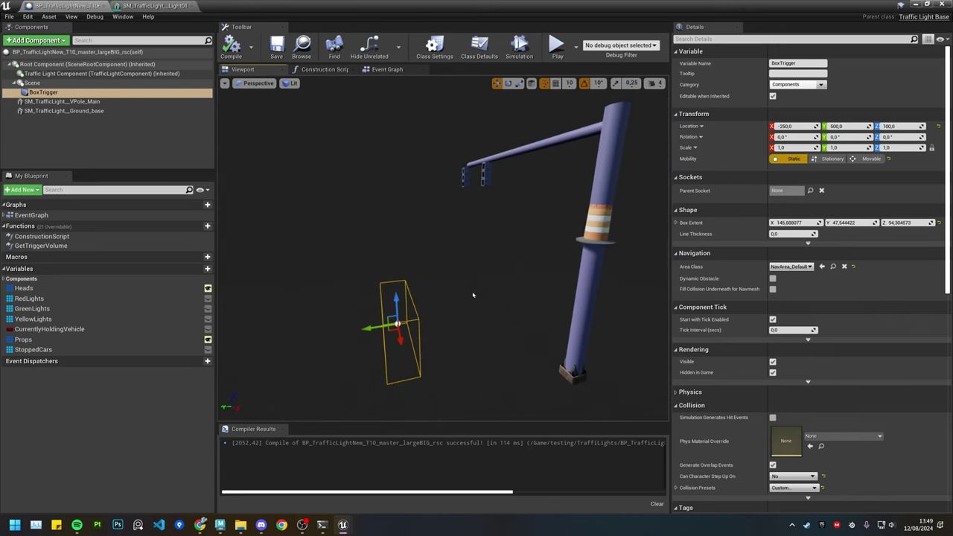
mouse_move(385, 180)
right_mouse_down()
mouse_move(416, 182)
mouse_move(385, 180)
right_mouse_up()
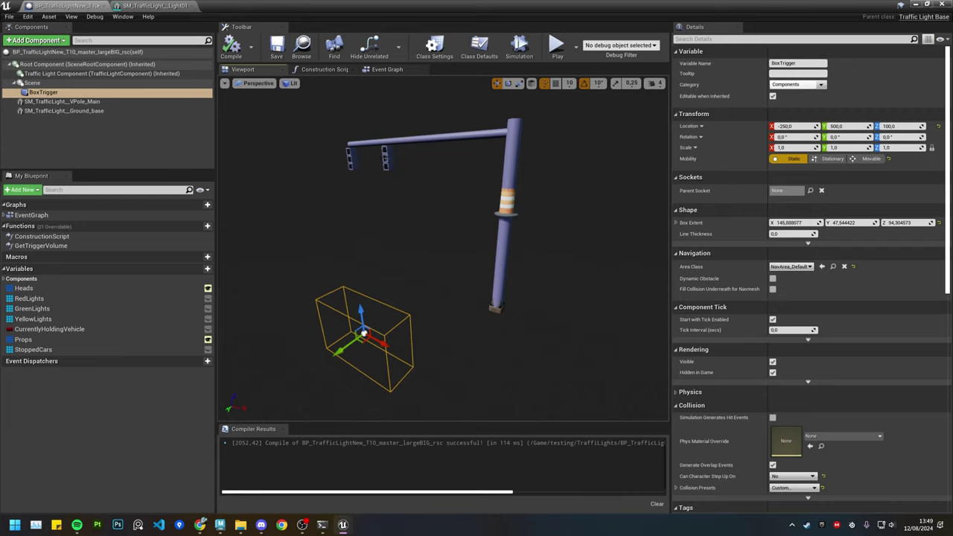
- Try moving the BoxTrigger along X to about -407, undo the move, reselect the trigger and recompile the blueprint
left_click_drag(378, 340, 342, 302)
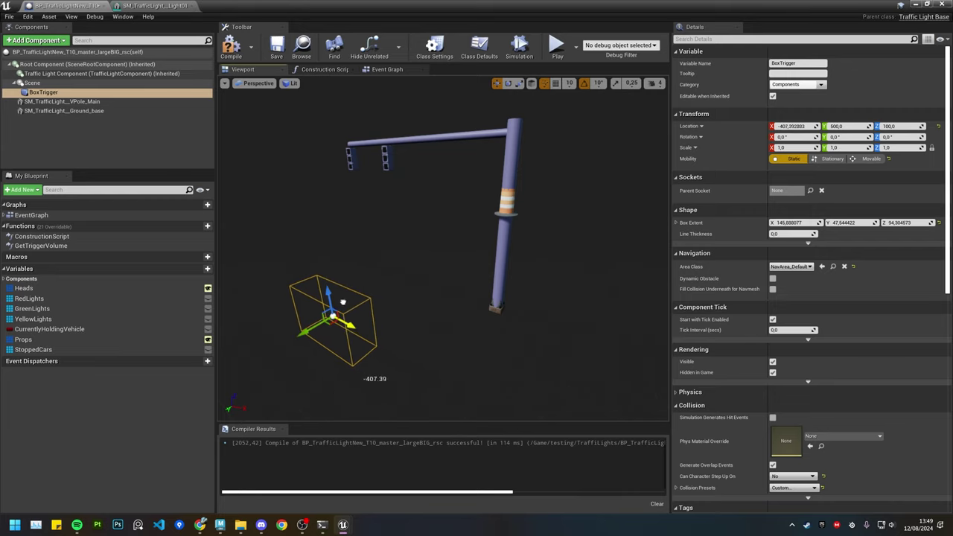
right_click_drag(387, 290, 407, 290)
key("ctrl+z")
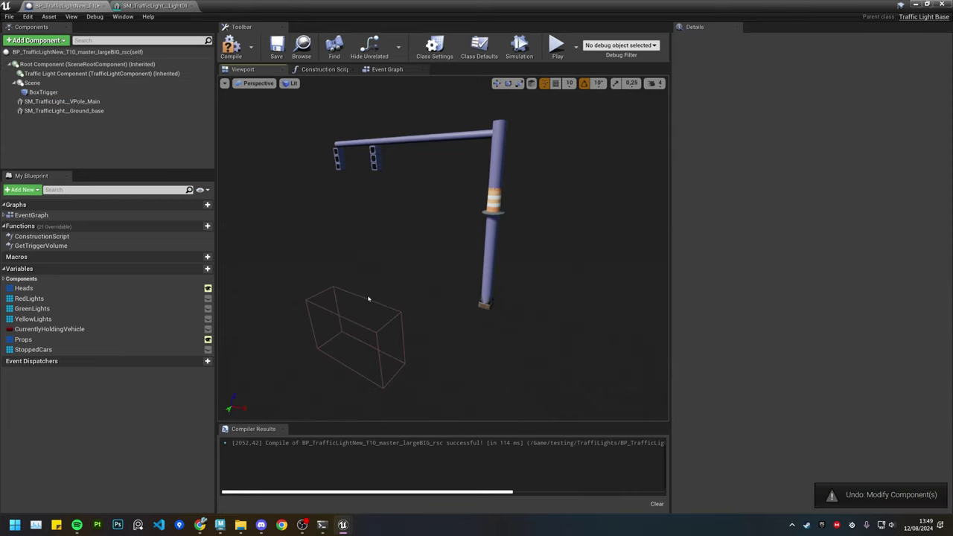
left_click(355, 323)
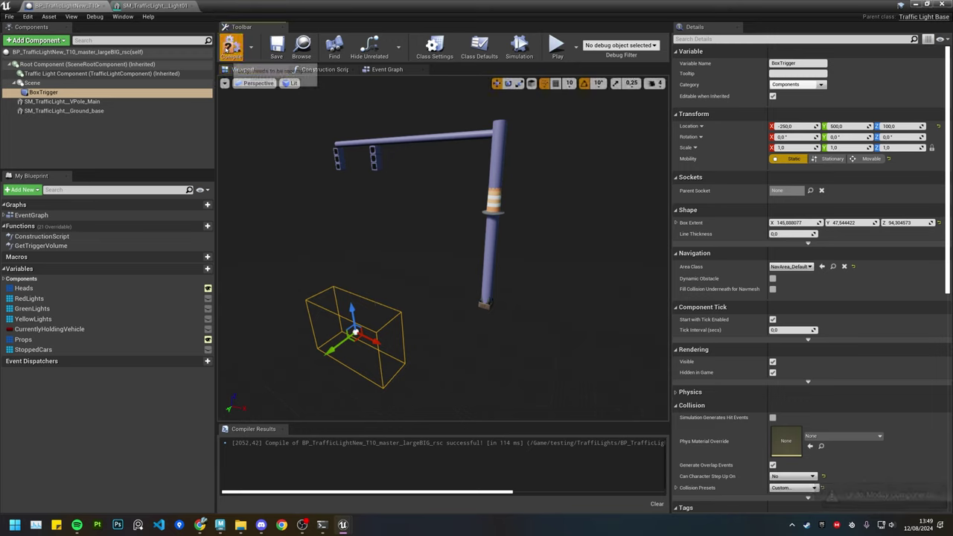
left_click(230, 48)
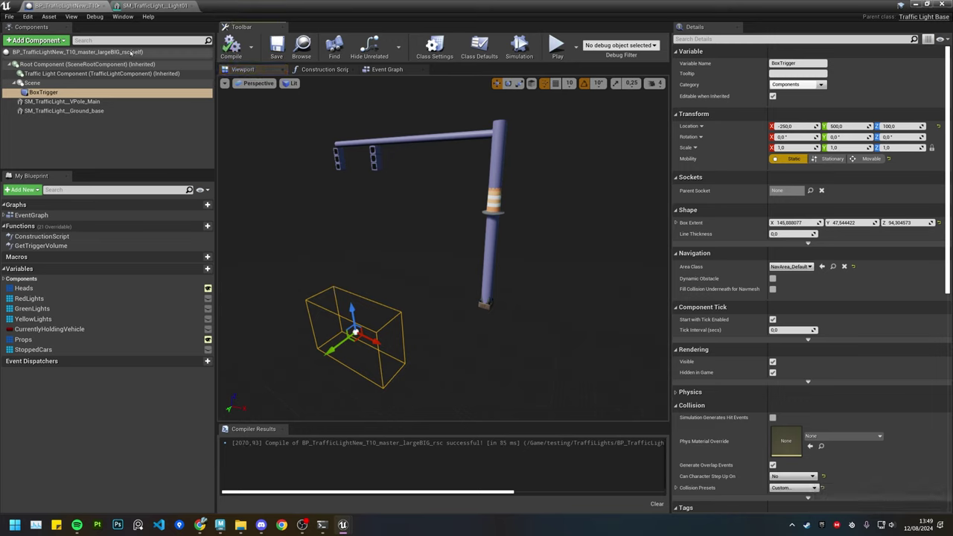
- Close the blueprint and mesh editors, return to the Town10HD_Opt level and enlarge the view of the intersection
middle_click(78, 6)
middle_click(61, 4)
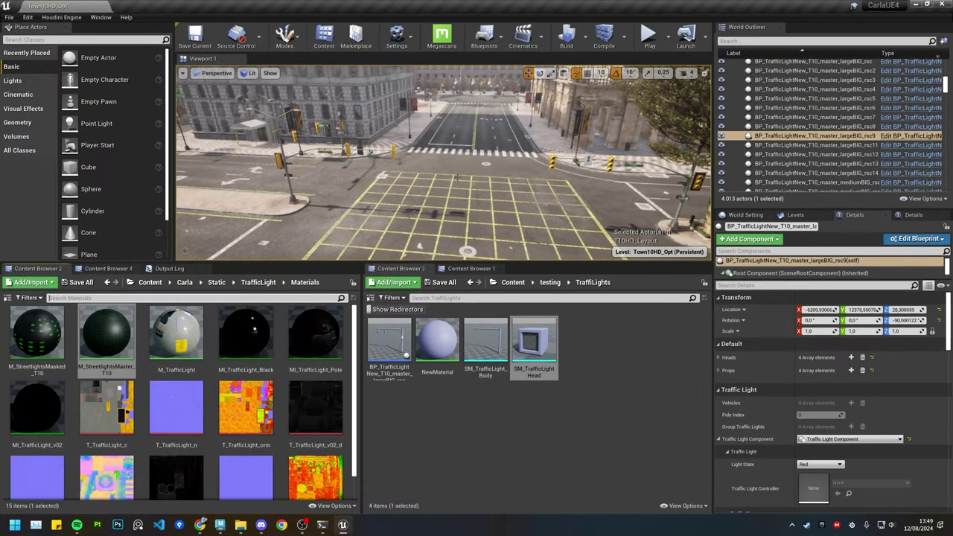
right_click_drag(510, 205, 532, 195)
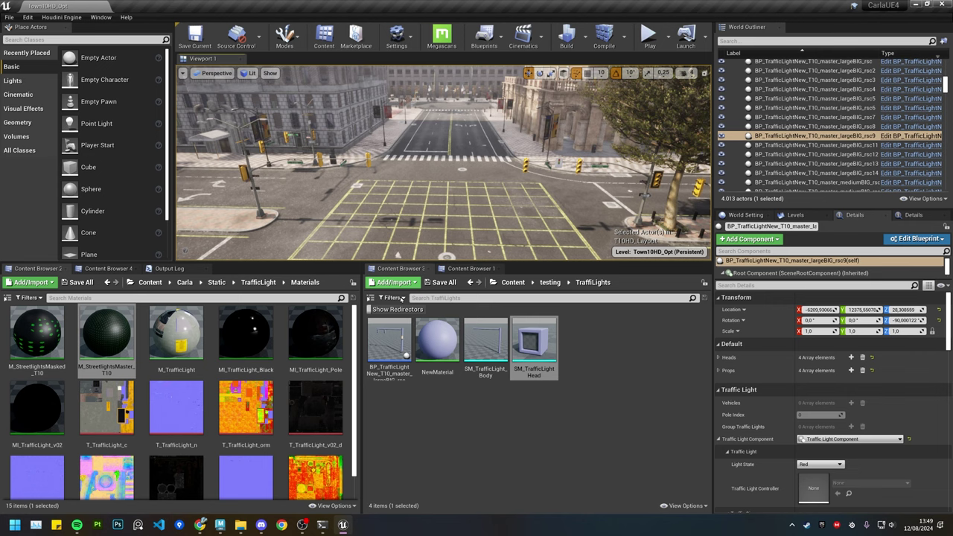
right_click_drag(460, 223, 484, 237)
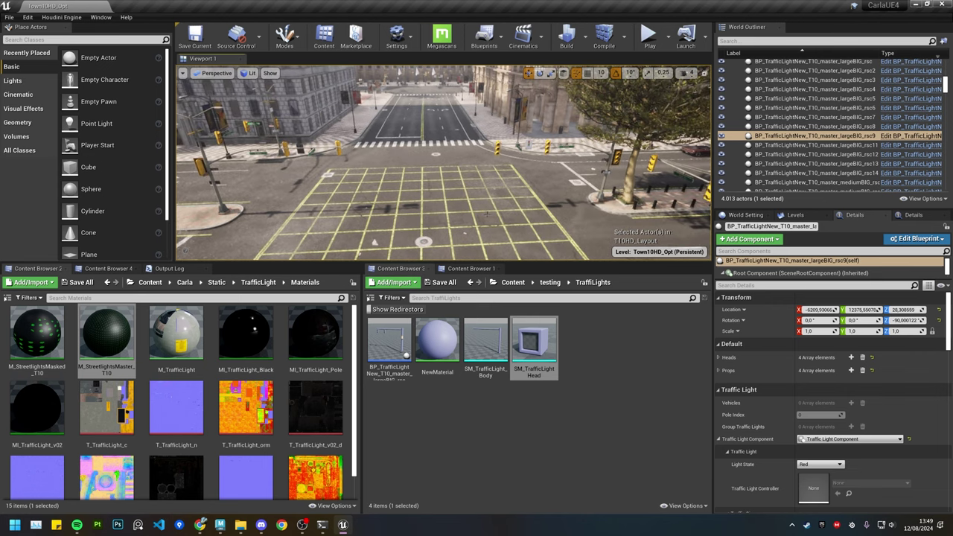
left_click_drag(487, 262, 483, 274)
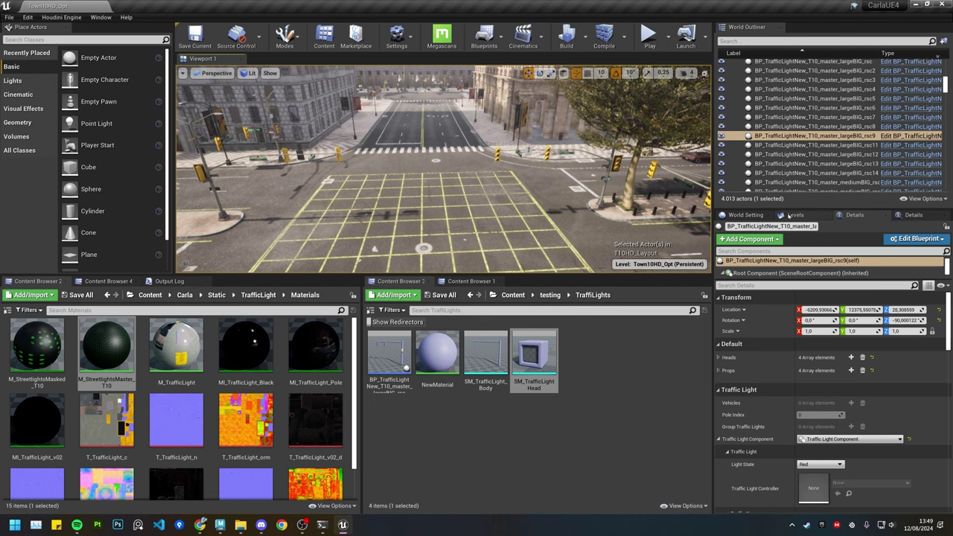
- Display the list of sublevels that make up the Town10HD_Opt map
left_click(790, 216)
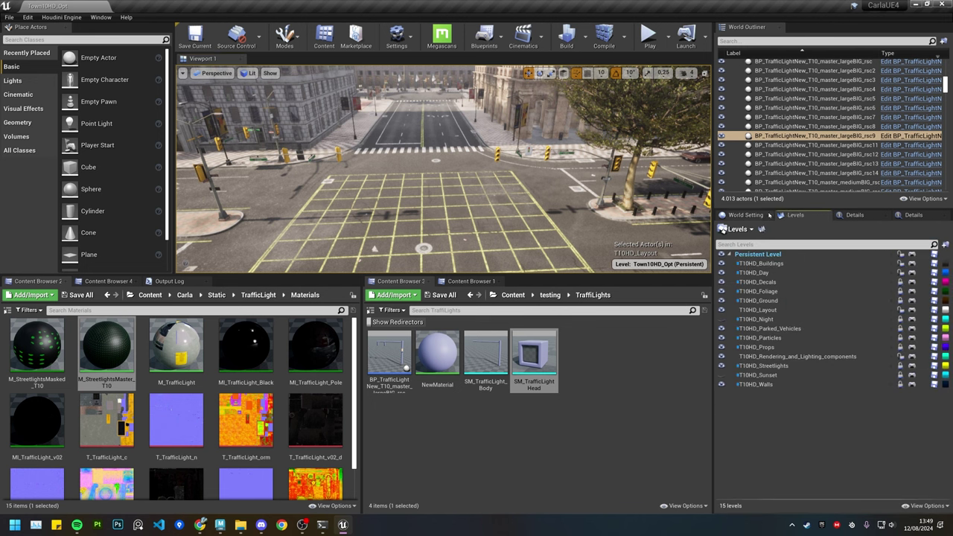
left_click(103, 19)
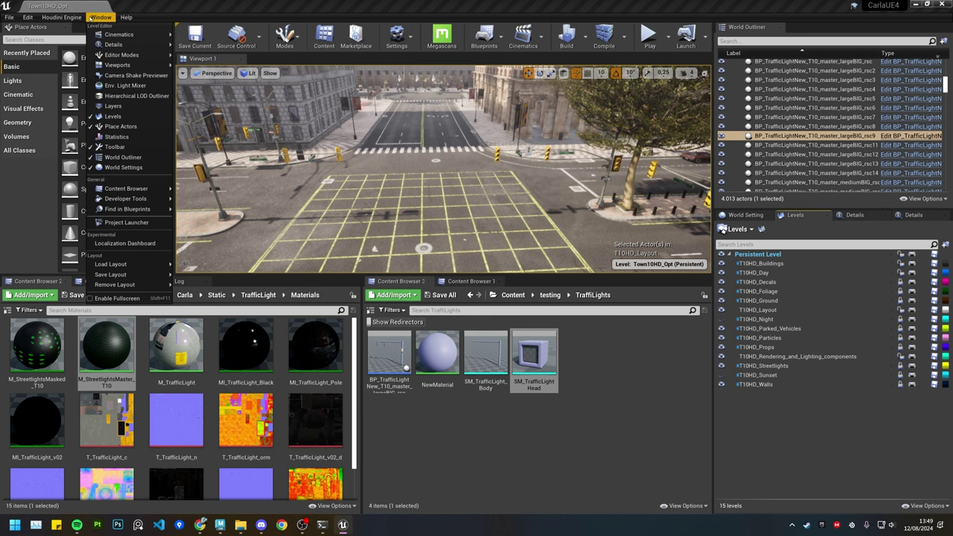
mouse_move(119, 35)
left_click(801, 215)
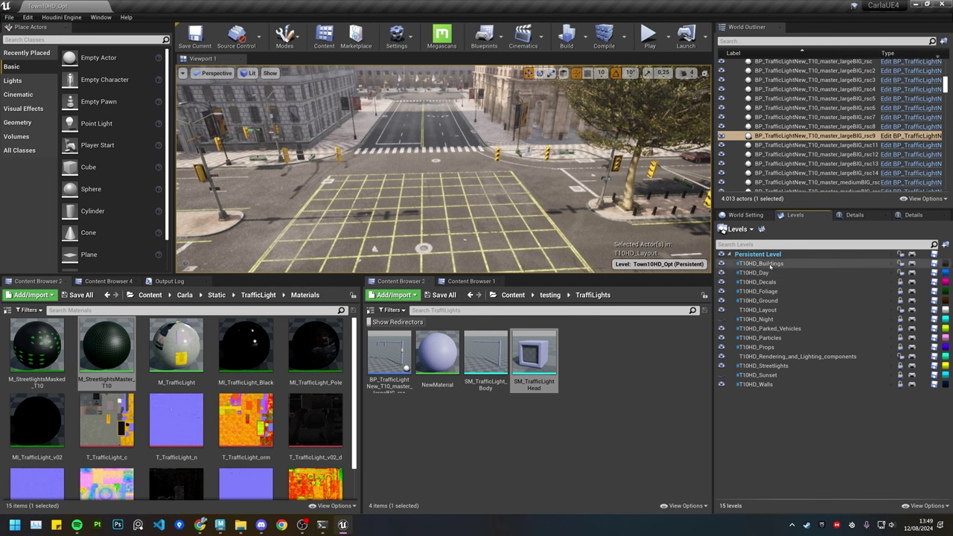
- Toggle the visibility of the T10HD_Layout sublevel off and on to examine which scene objects belong to it
left_click(722, 311)
left_click(722, 311)
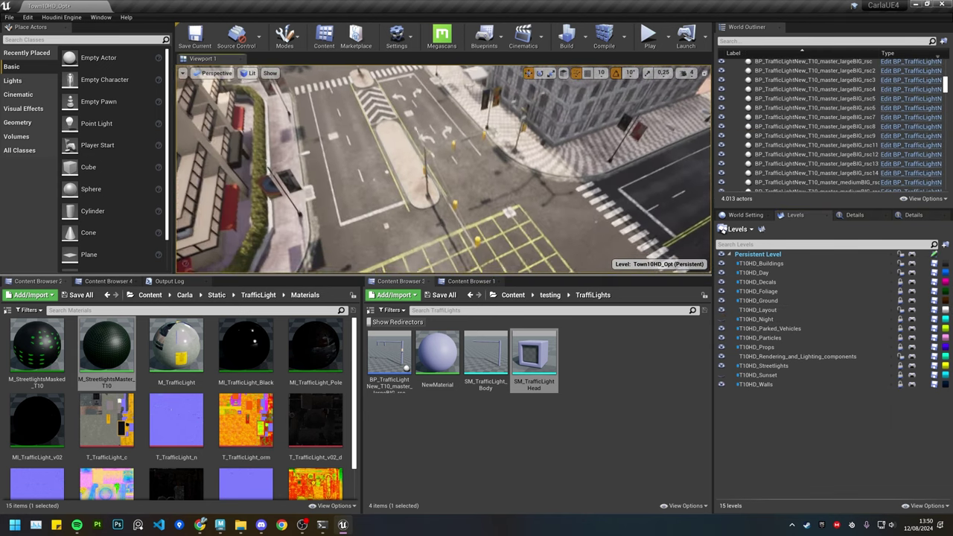
left_click(721, 311)
left_click(721, 311)
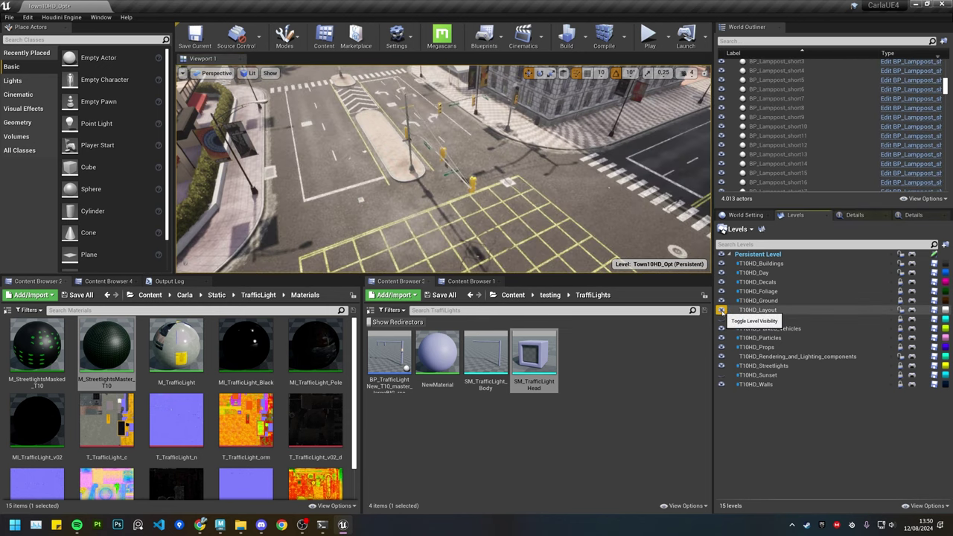
left_click(721, 311)
left_click(721, 311)
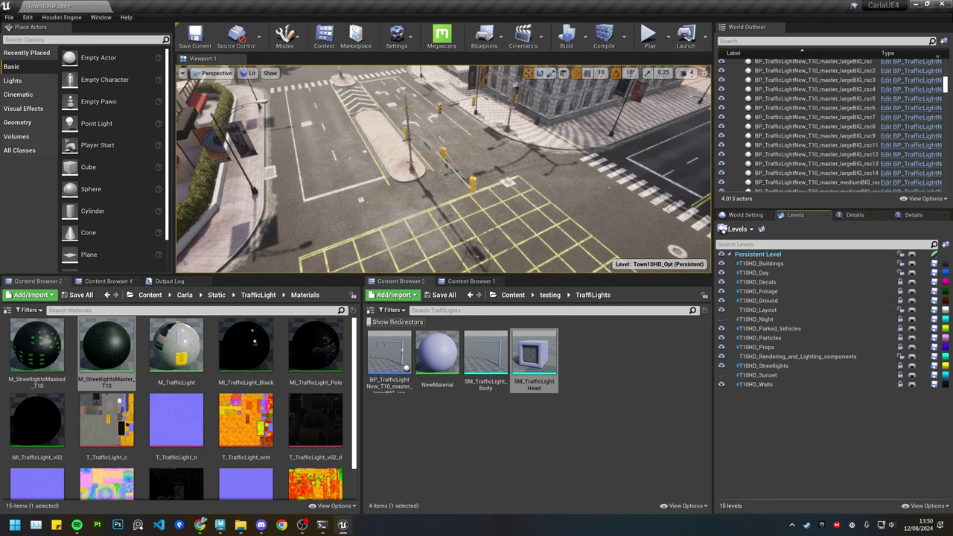
left_click(721, 311)
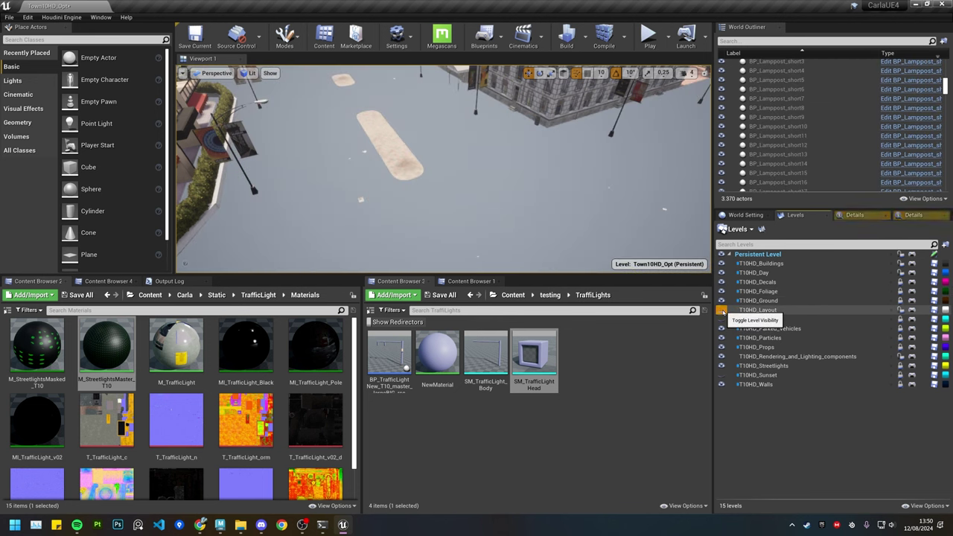
left_click(721, 310)
- Make T10HD_Layout the current level for newly placed actors
right_click_drag(633, 201, 649, 190)
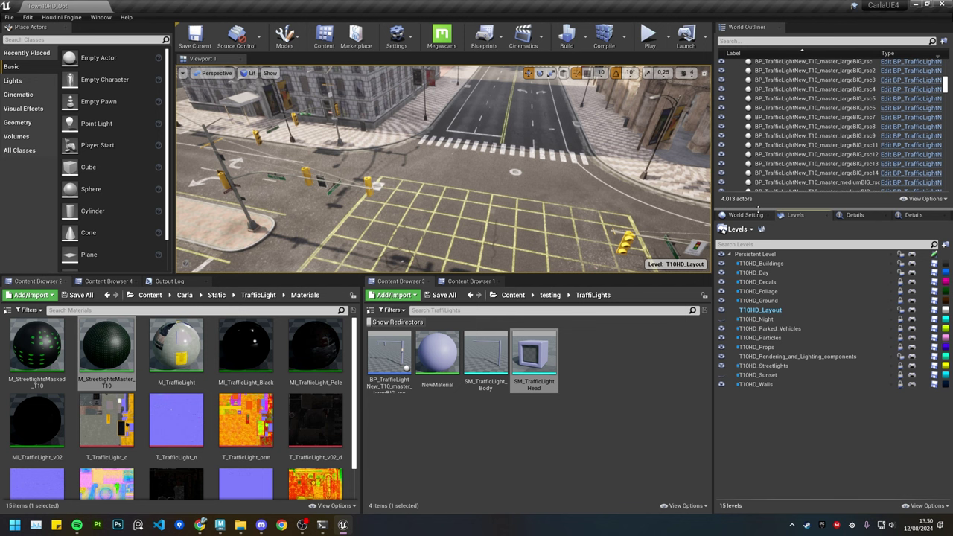
left_click(774, 310)
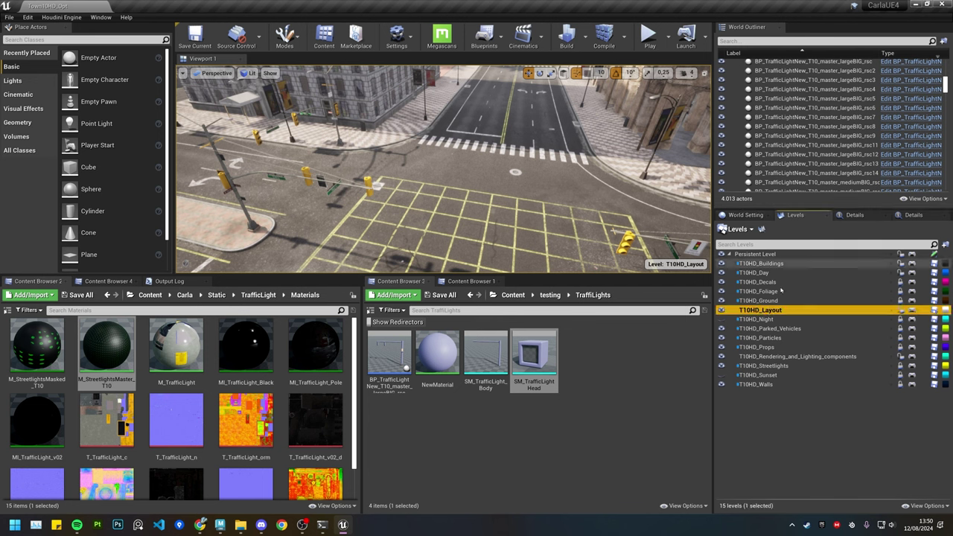
- Try moving the existing traffic light on the median island, undo the move and deselect it
key("s")
right_click_drag(580, 186, 559, 186)
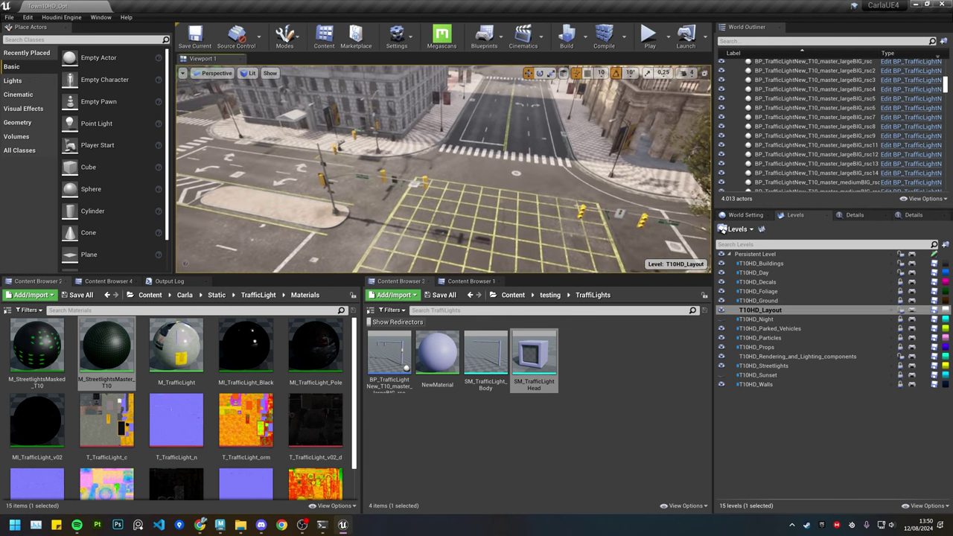
left_click(316, 213)
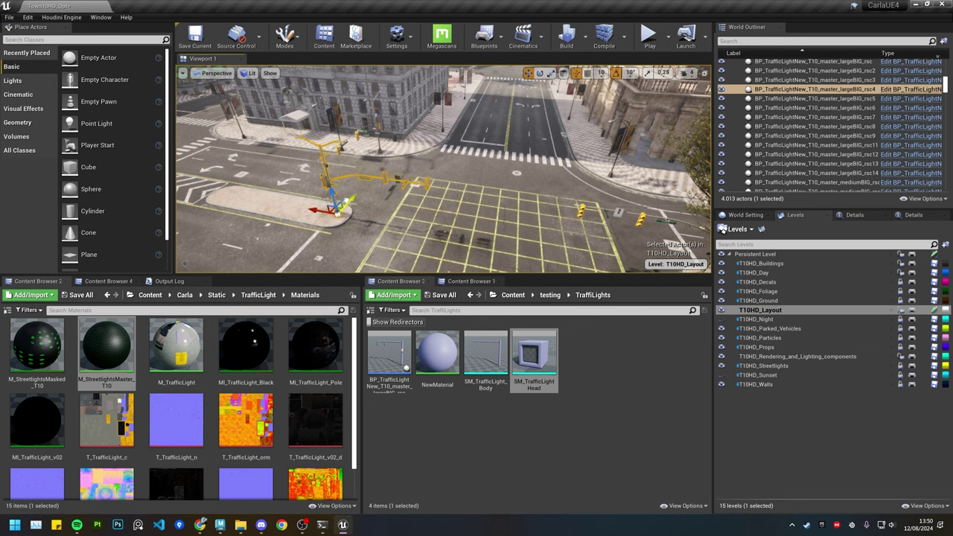
left_click_drag(314, 215, 271, 212)
key("ctrl+z")
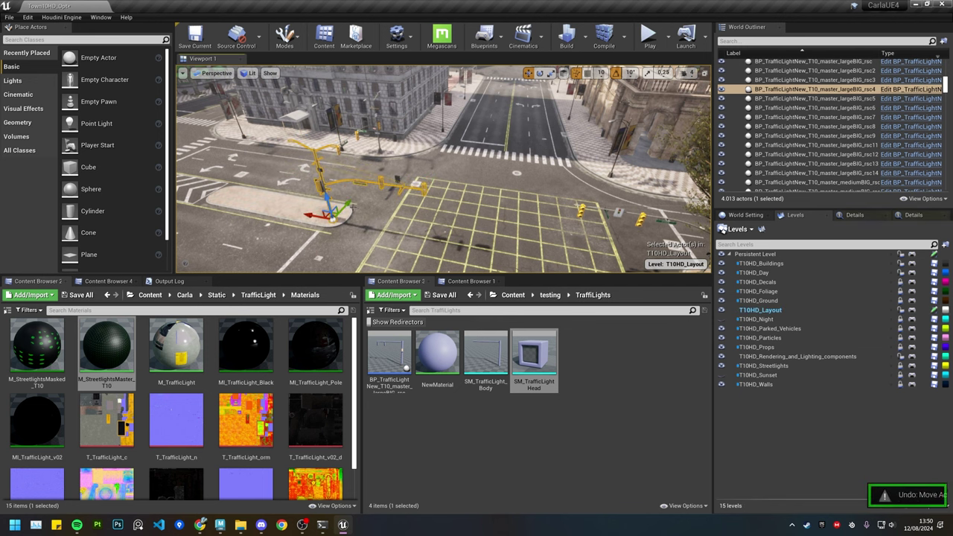
key("Escape")
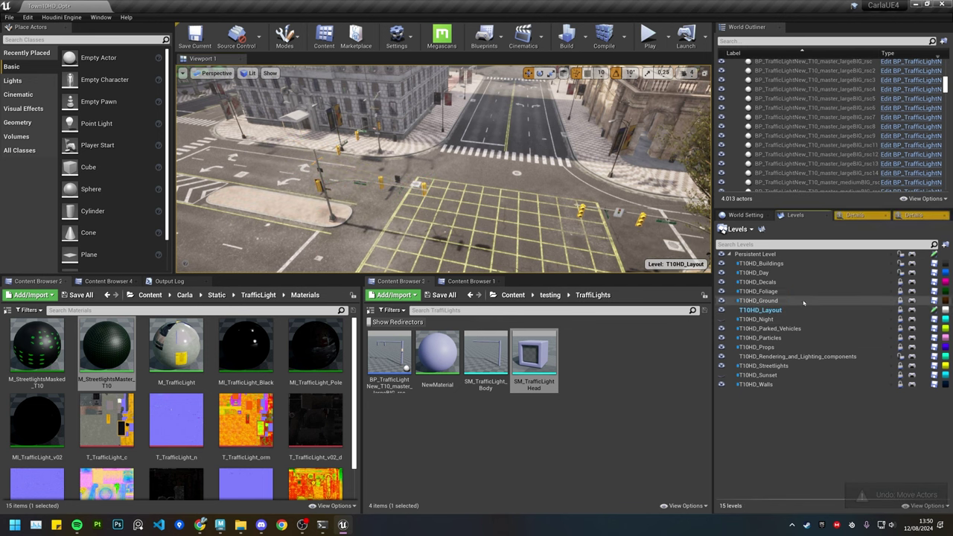
- Examine the existing traffic light on the median island up close and select it to see its full assembly
right_click_drag(344, 221, 351, 221)
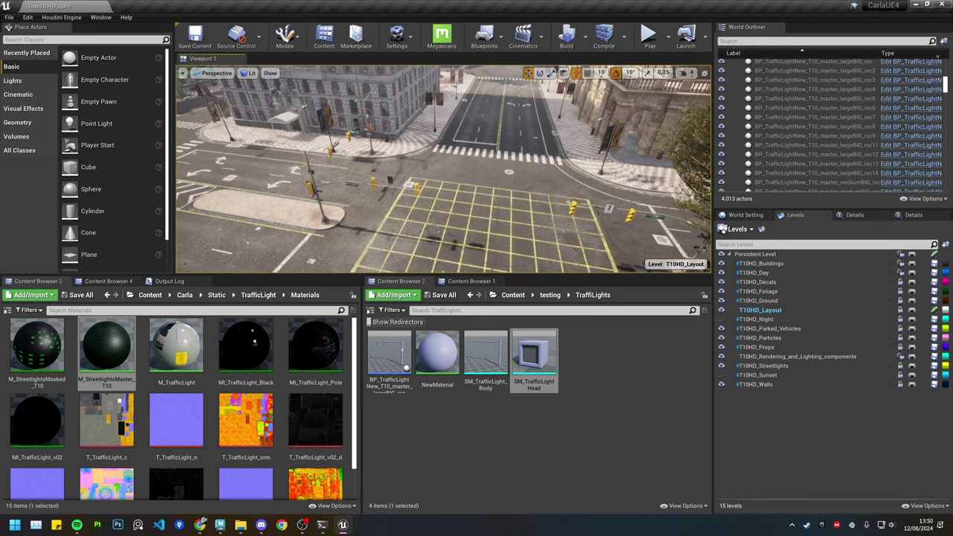
right_click_drag(331, 151, 279, 155)
key("w")
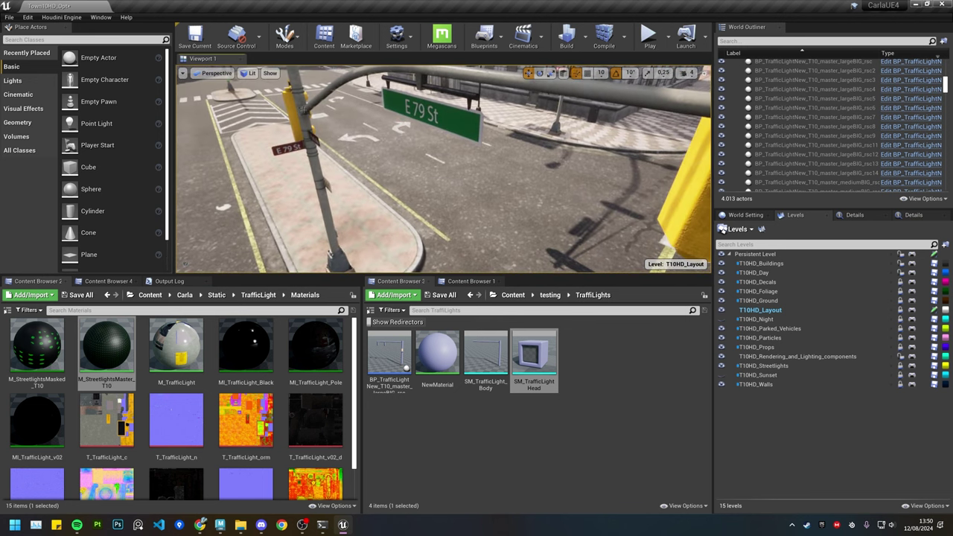
scroll(388, 147, "down", 6)
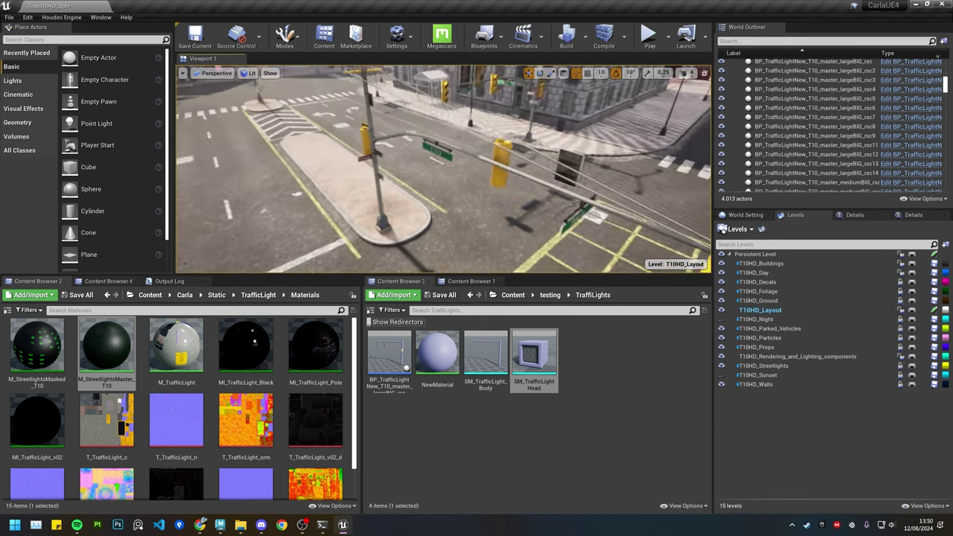
right_click_drag(376, 151, 387, 147)
left_click(388, 147)
right_click_drag(532, 195, 537, 183)
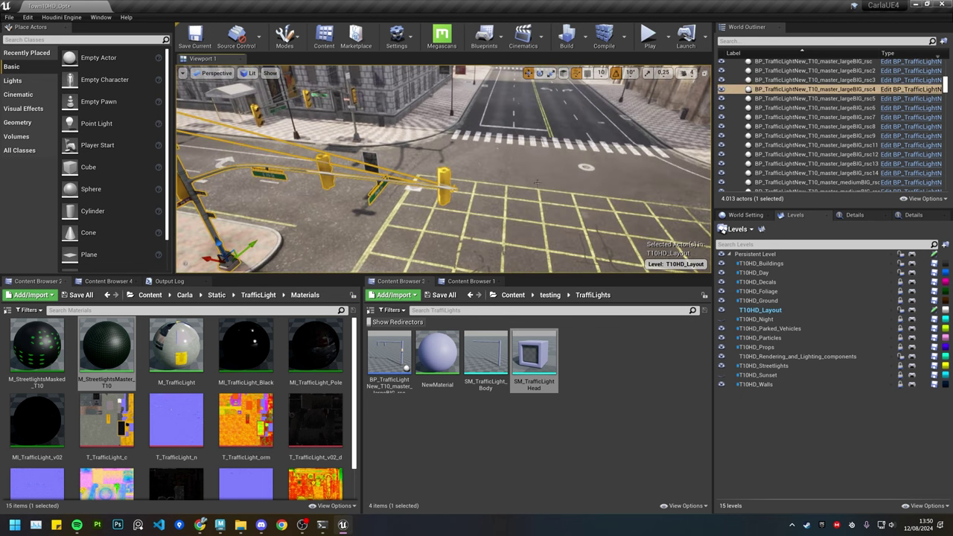
- Place the custom traffic light blueprint from the TraffiLights folder beside the yellow road grid, at about X -4676.5, Y 993.3
left_click_drag(388, 354, 604, 184)
right_click_drag(604, 185, 637, 178)
key("g")
right_click_drag(536, 195, 491, 205)
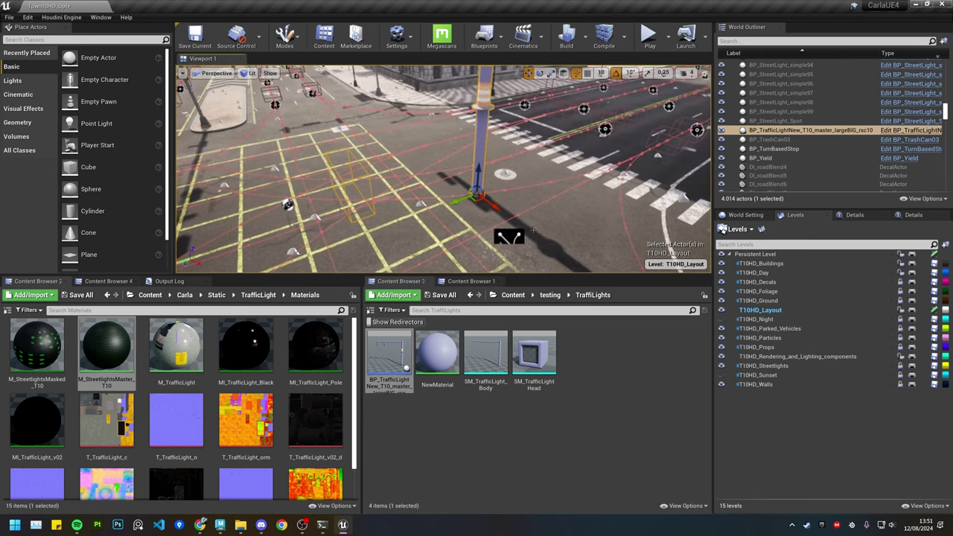
left_click_drag(494, 211, 462, 183)
right_click_drag(463, 182, 513, 183)
key("g")
right_click_drag(416, 131, 419, 147)
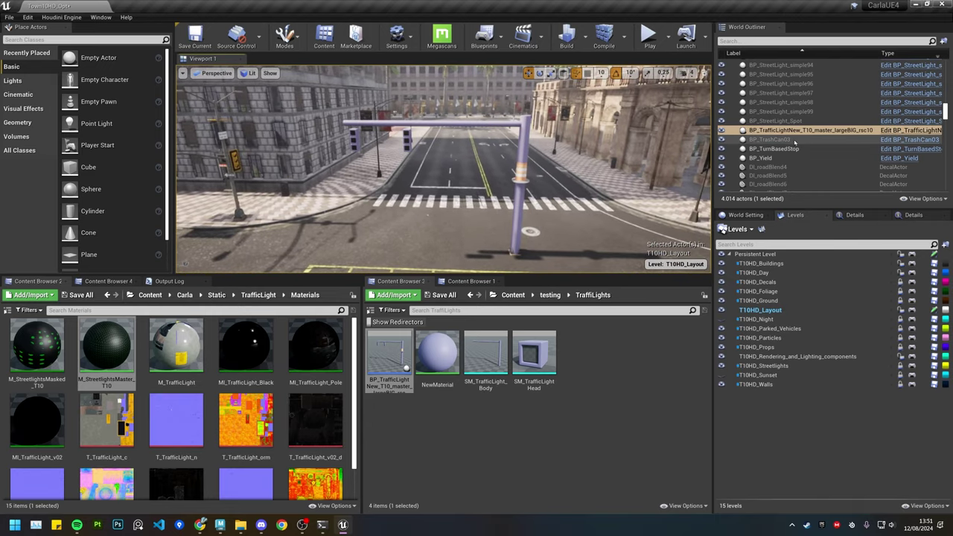
- Rename the newly placed traffic light actor as BP_TrafficLightNew_T10_Tutorial
left_click(745, 214)
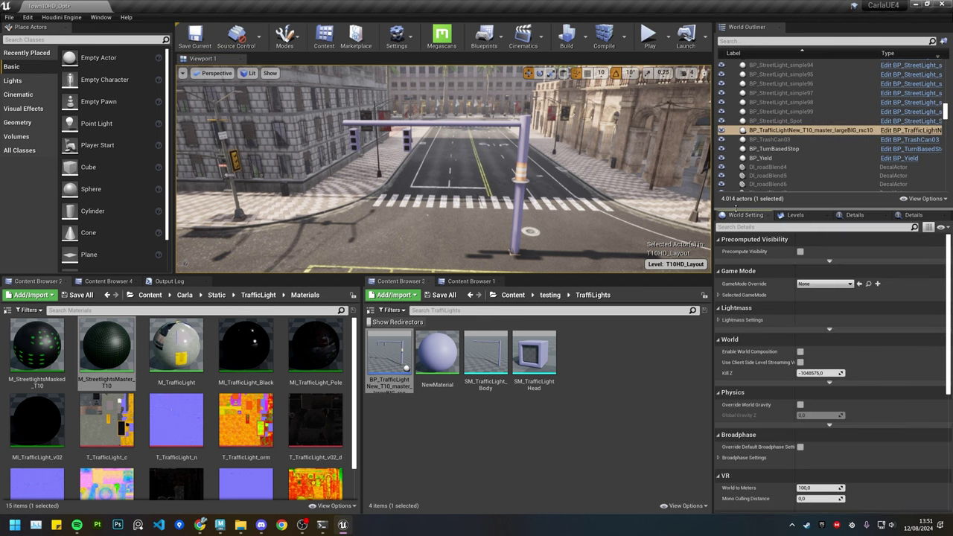
left_click(819, 131)
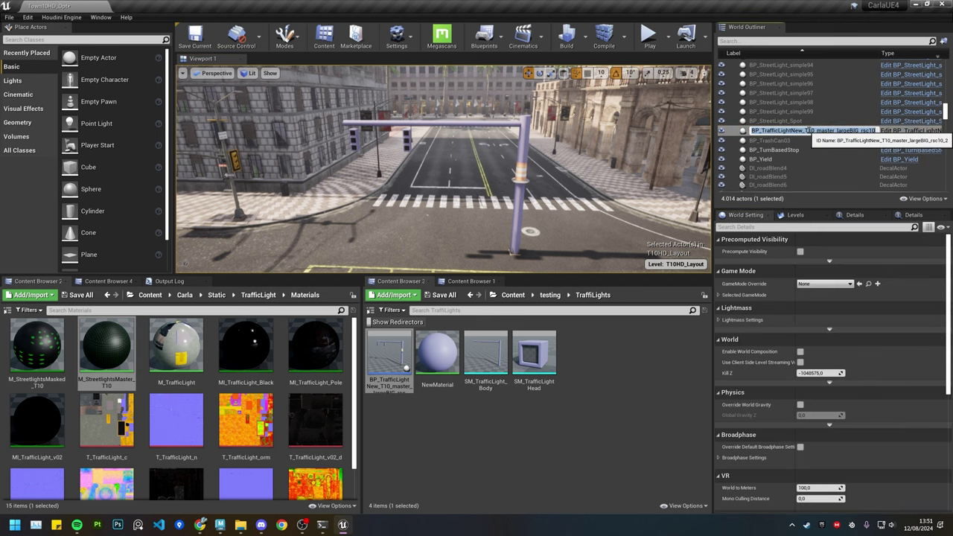
left_click_drag(816, 131, 877, 130)
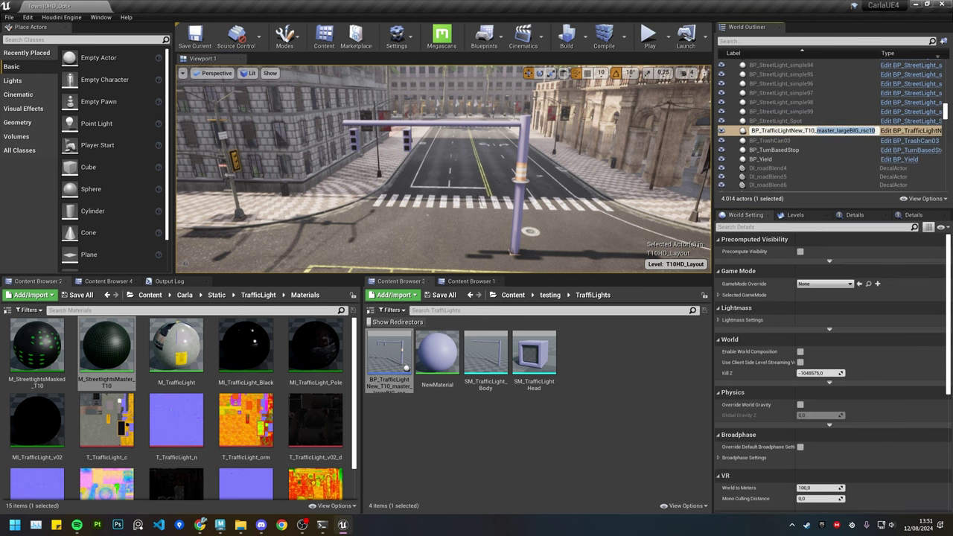
type("Tutorial")
key("Return")
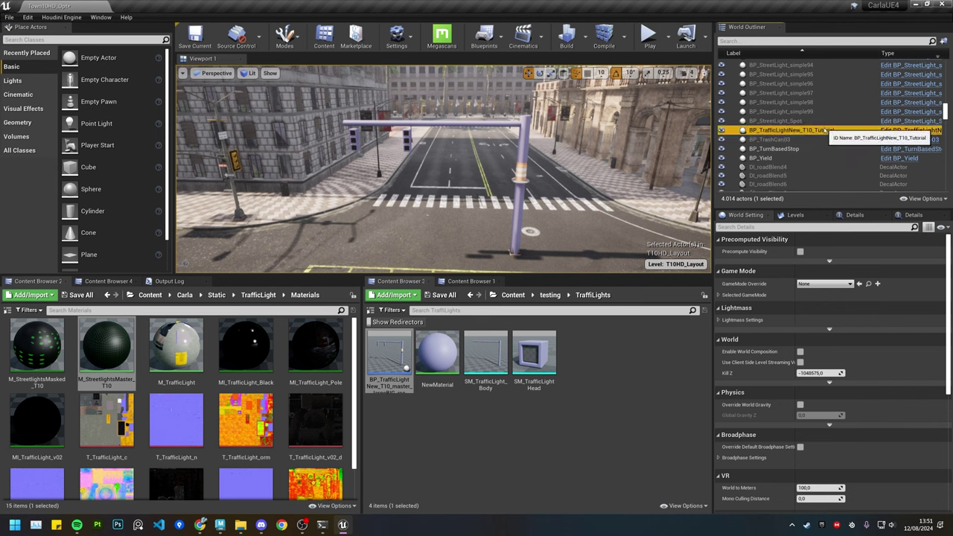
- Examine the placed traffic light's Heads array, including the position, lights and support settings of head 0
left_click(855, 216)
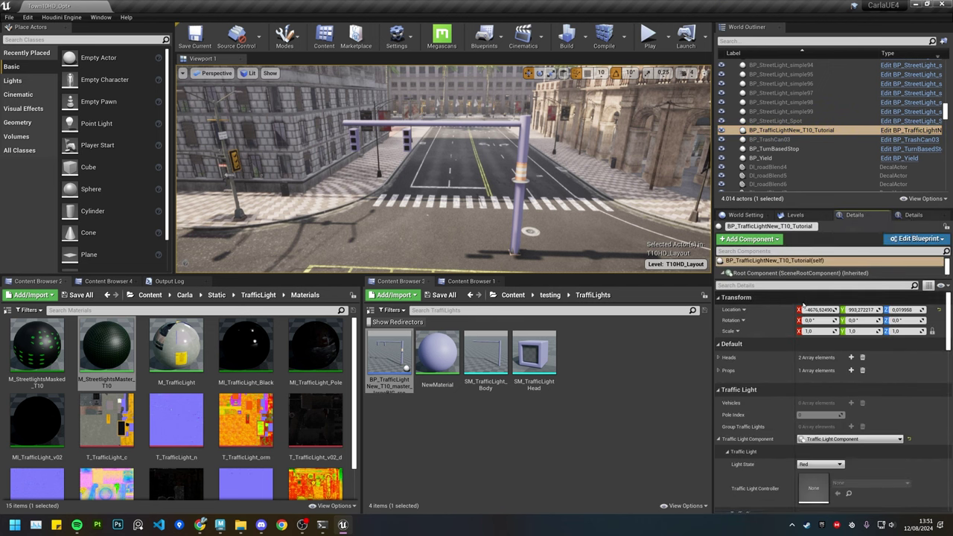
left_click(719, 357)
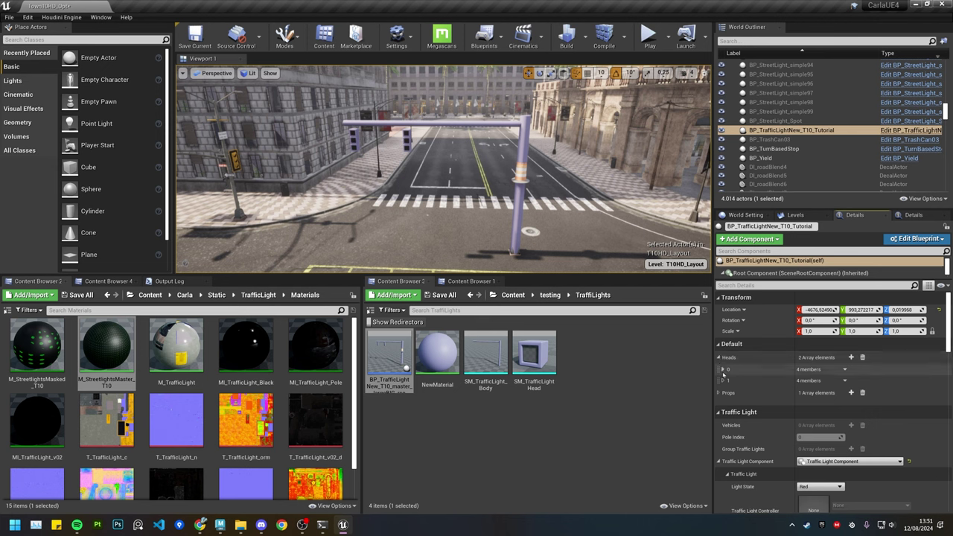
left_click(722, 369)
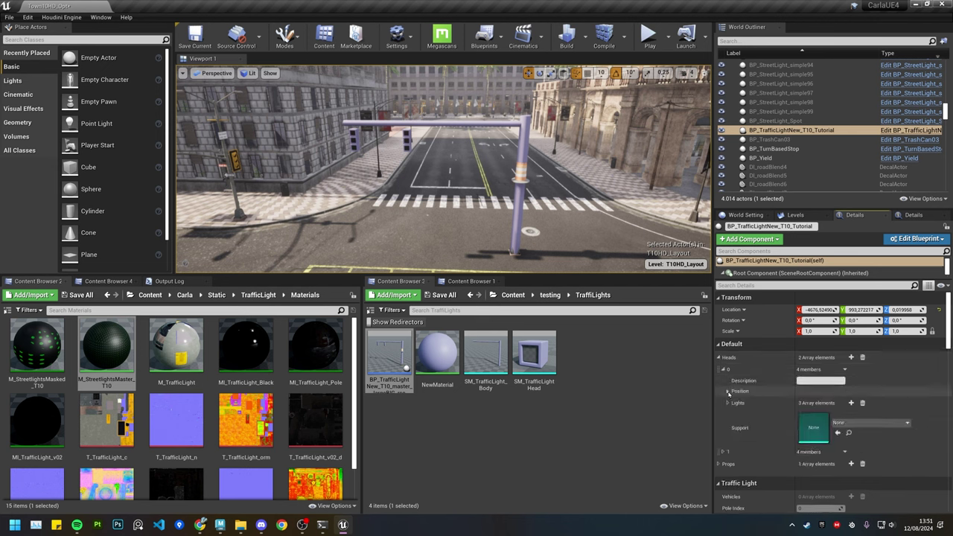
left_click(727, 403)
left_click(727, 402)
left_click(727, 402)
left_click(727, 403)
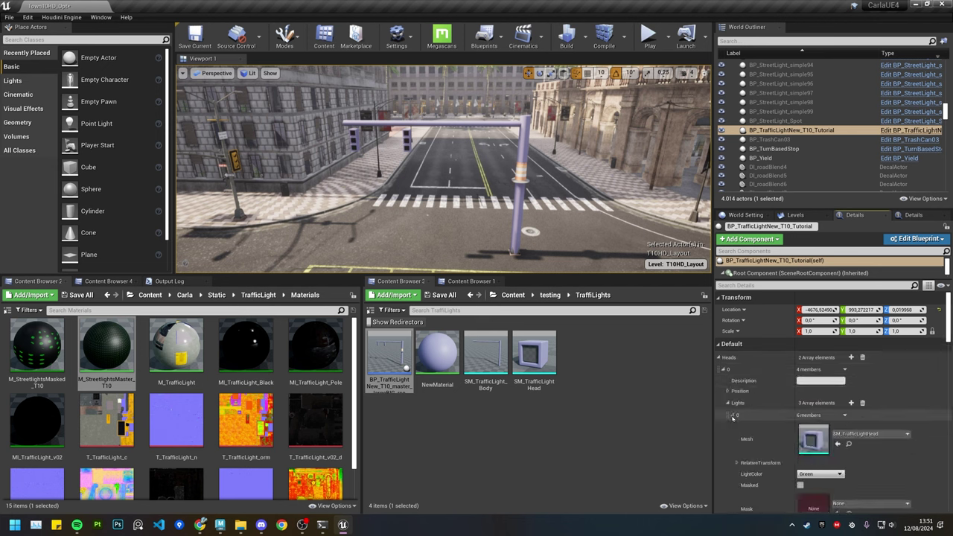
left_click(727, 403)
left_click(727, 403)
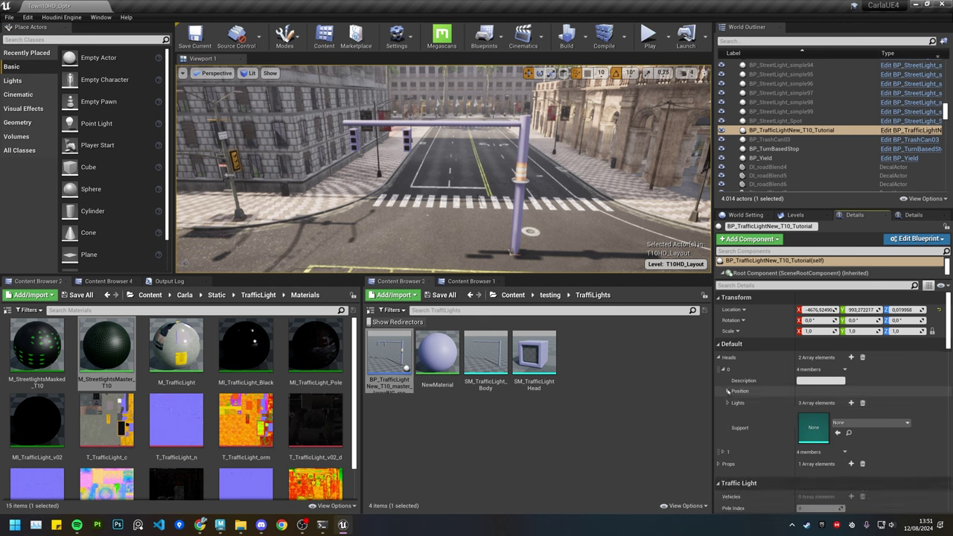
left_click(722, 370)
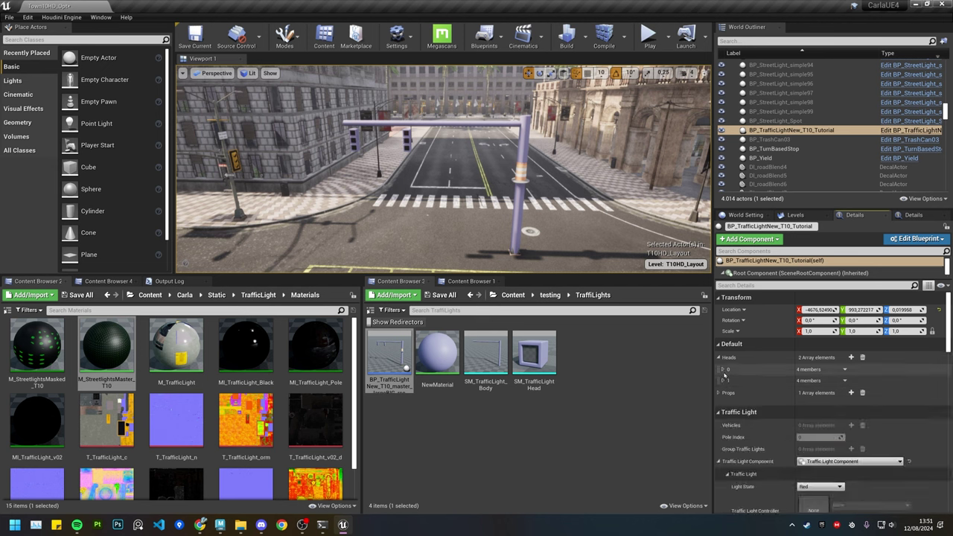
left_click(722, 370)
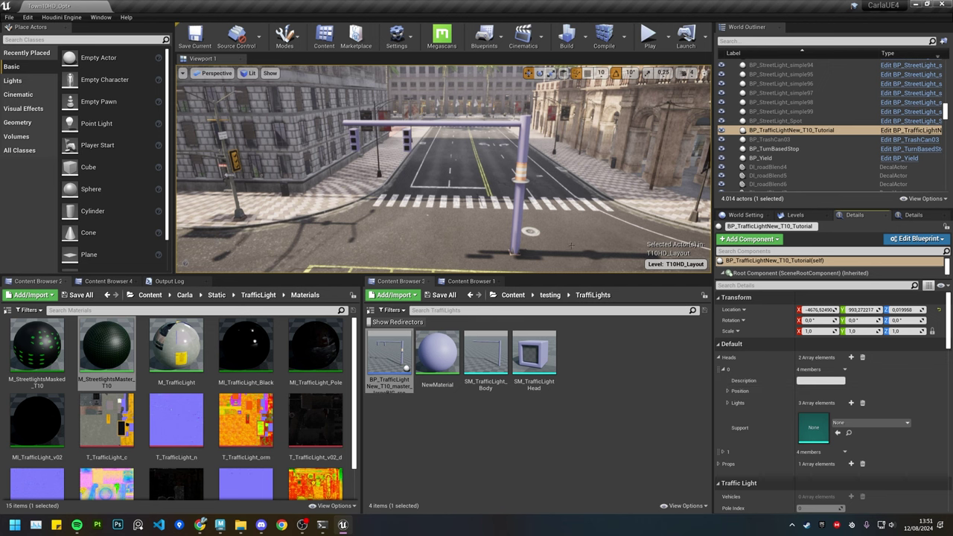
scroll(528, 213, "down", 4)
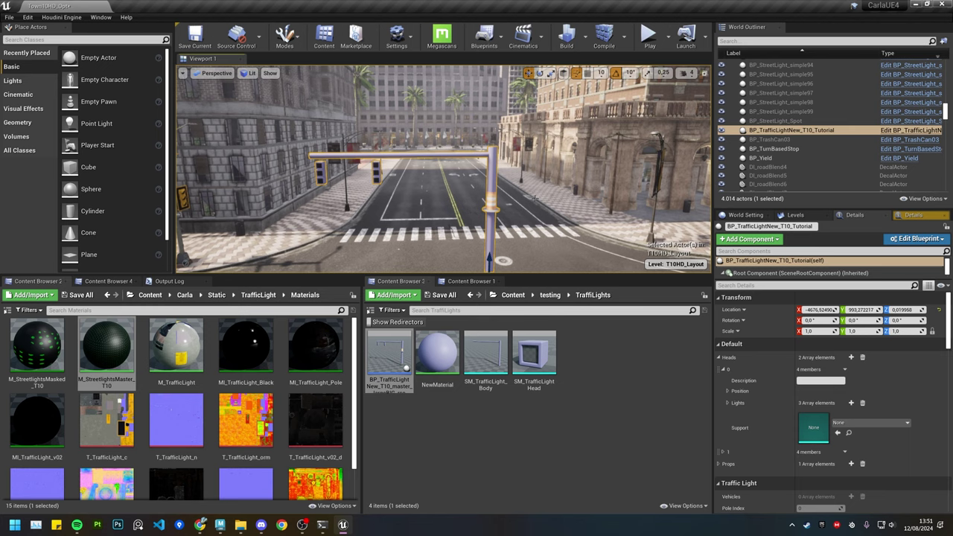
- Duplicate BP_TrafficLightNew_T10_Tutorial and offset the copy along the road to the crosswalk, at about Y 206.6
right_click_drag(492, 180, 432, 241)
right_click_drag(496, 206, 485, 206)
scroll(496, 205, "down", 3)
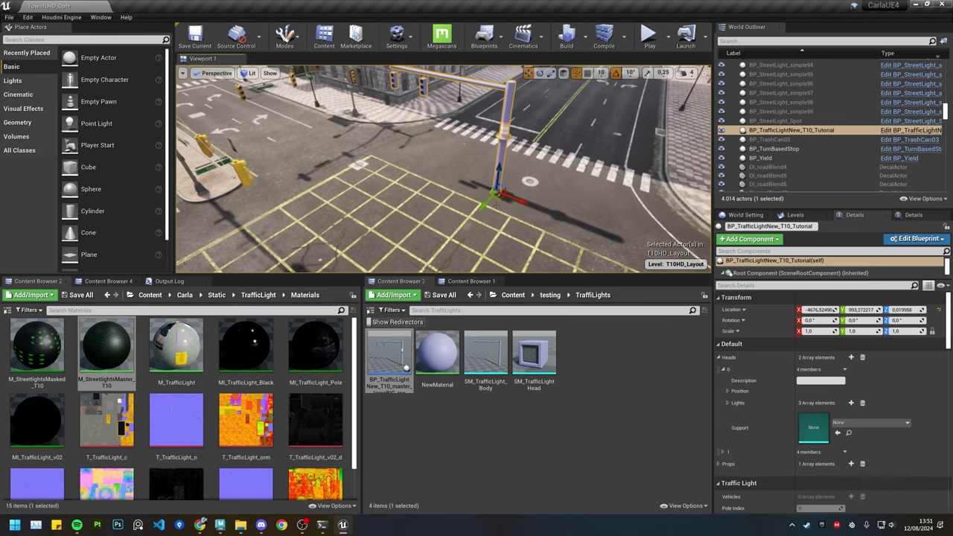
left_click_drag(488, 203, 525, 153, "alt")
right_click_drag(525, 153, 592, 183)
- Set the X location of head 0 to 100 on the duplicated traffic light
left_click(727, 390)
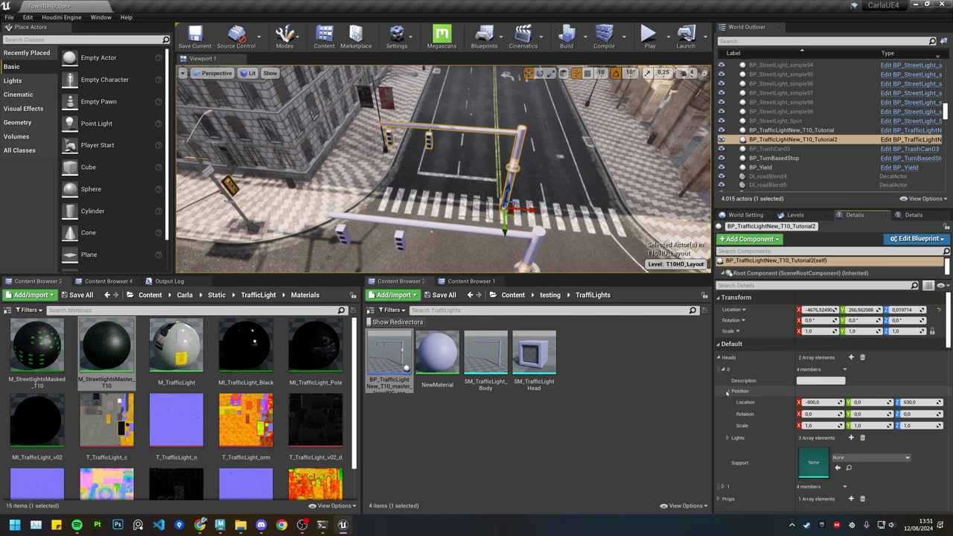
left_click(819, 401)
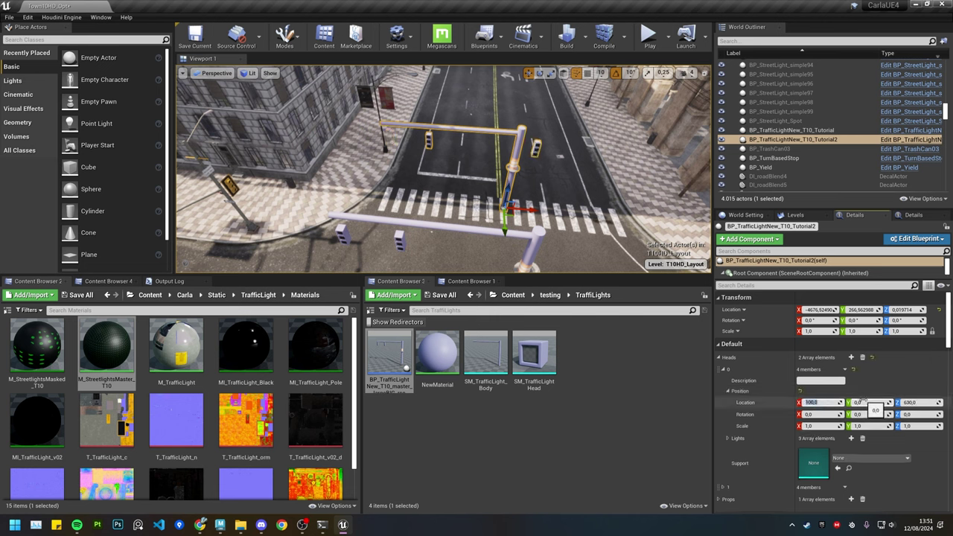
right_click_drag(507, 183, 511, 202)
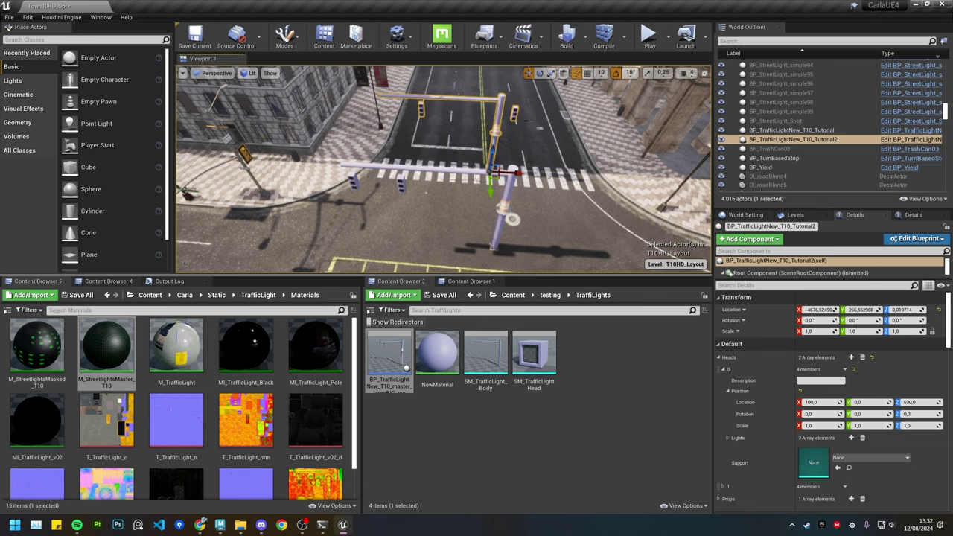
right_click_drag(552, 110, 510, 133)
key("s")
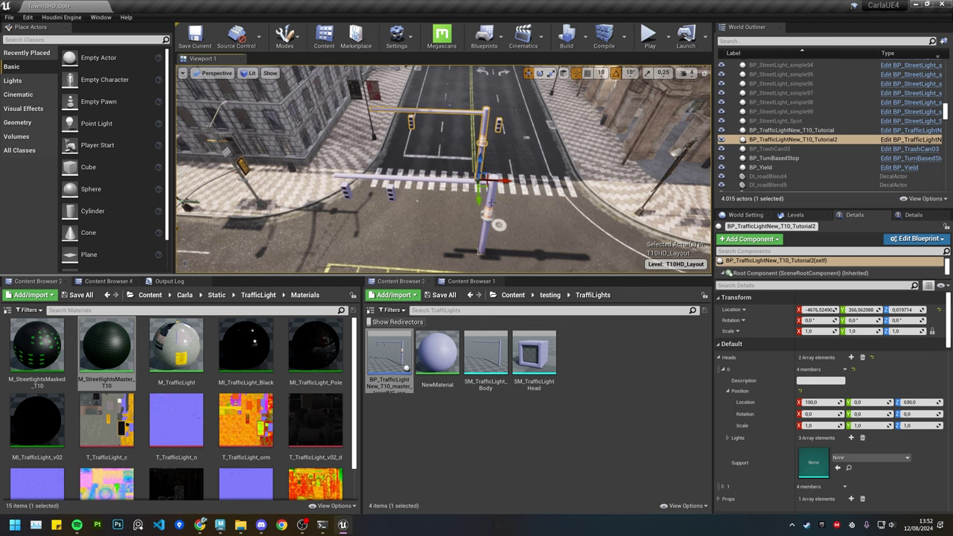
- Compare the original traffic light's head settings with the duplicate's and delete the duplicate by the crosswalk
left_click(491, 202)
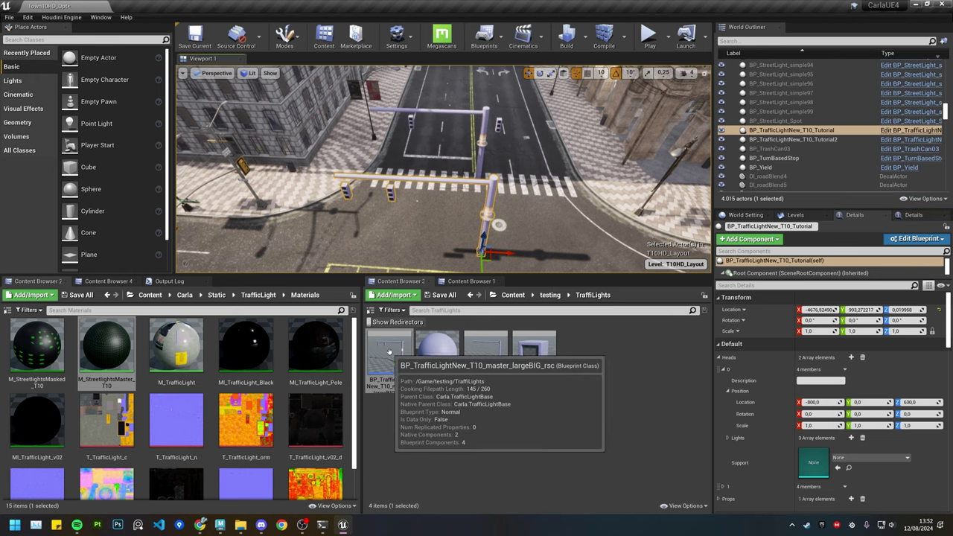
right_click_drag(484, 160, 478, 157)
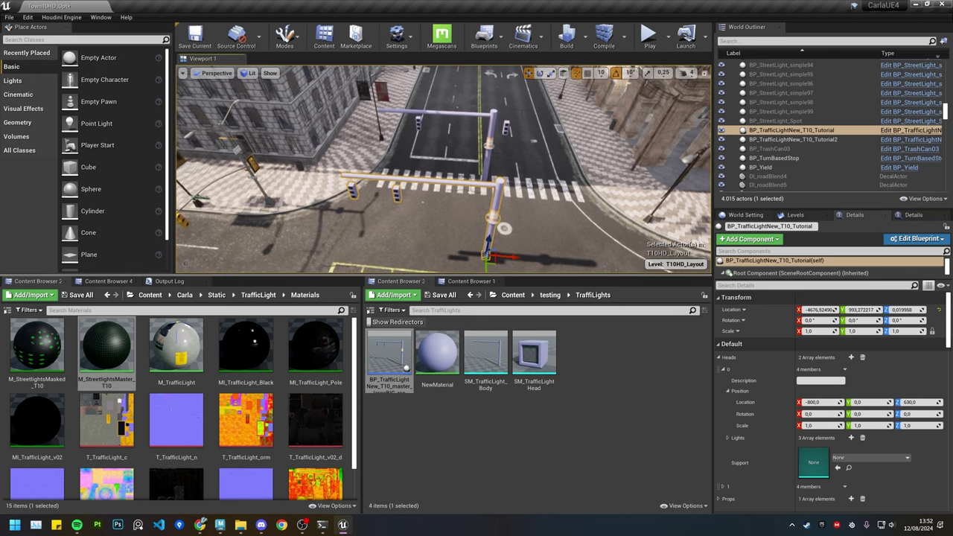
left_click(491, 131)
key("Delete")
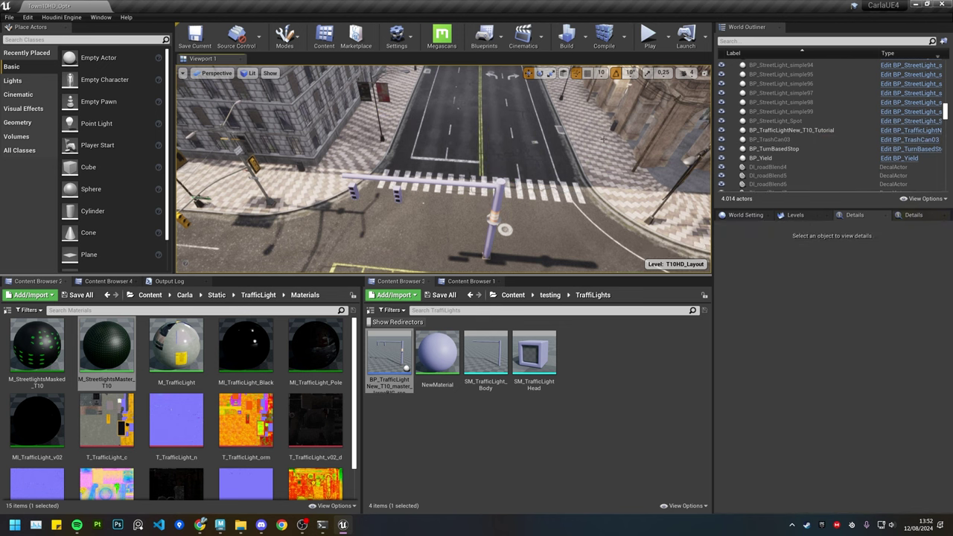
- Filter the level's actors by "traff" and select BP_TrafficLightGroup to inspect its Traffic Lights array
left_click_drag(802, 209, 802, 386)
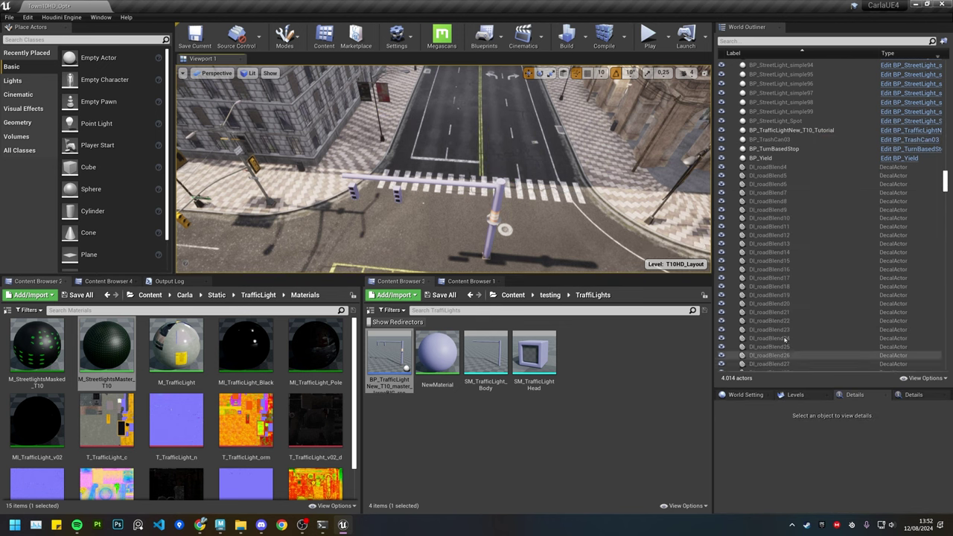
left_click_drag(944, 182, 944, 169)
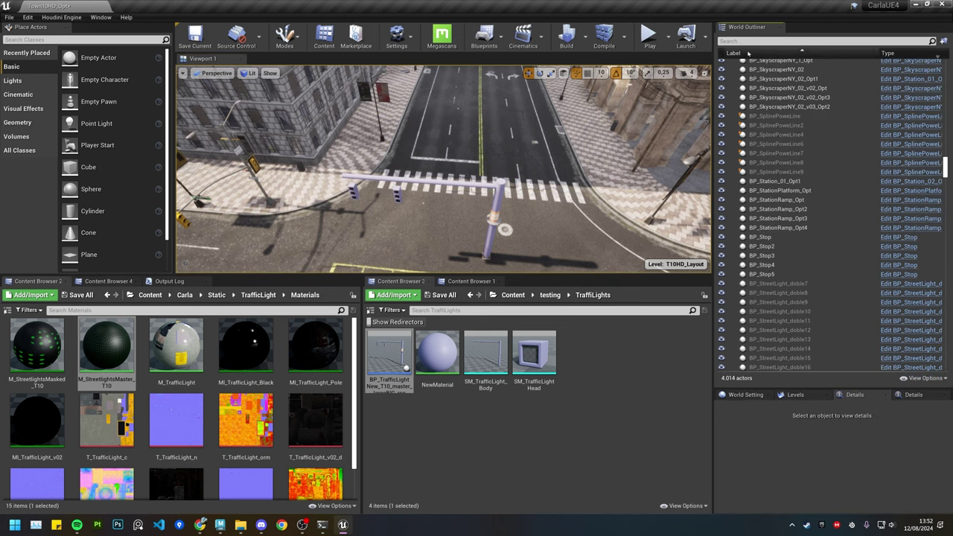
left_click(745, 42)
left_click(744, 42)
type("t")
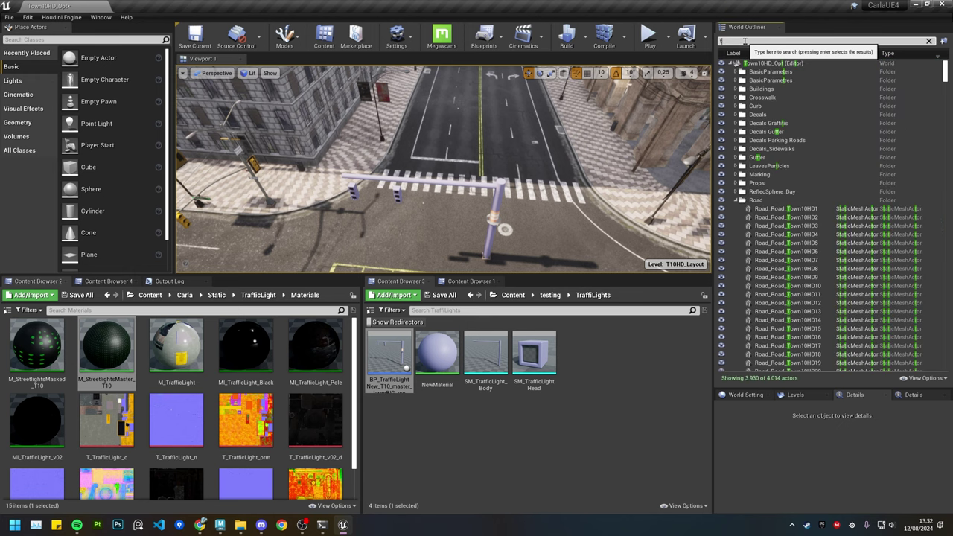
type("raff")
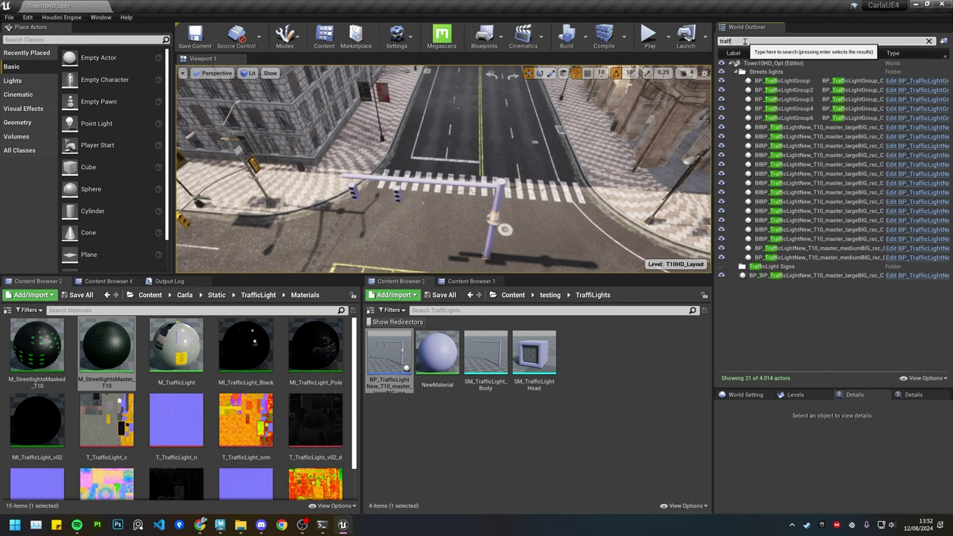
left_click(782, 80)
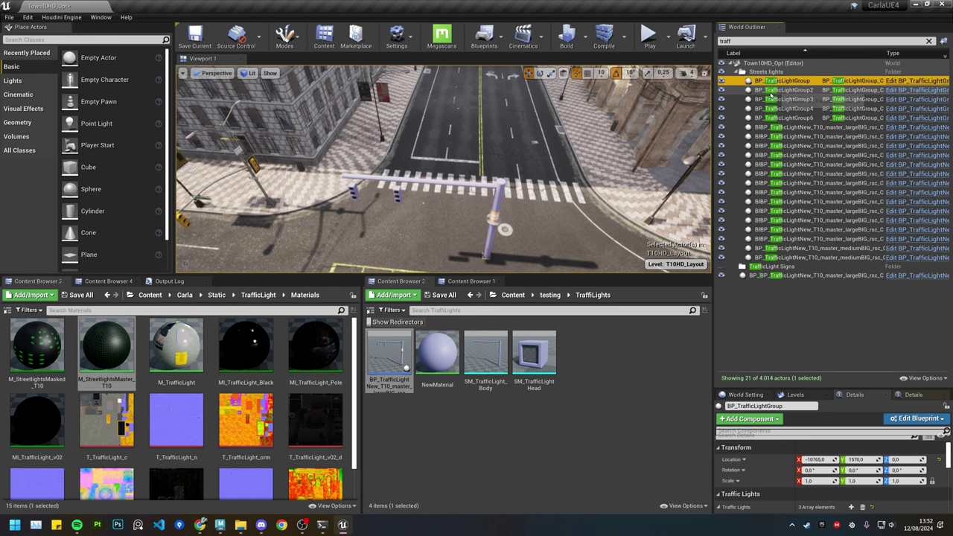
left_click_drag(797, 389, 799, 277)
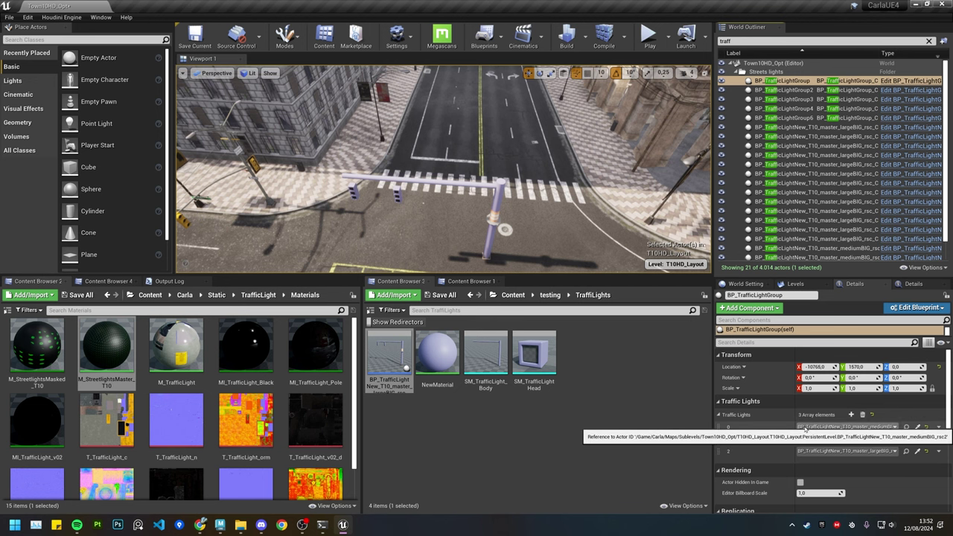
- Locate the BP_TrafficLightGroup asset and place an instance on the road beyond the crosswalk, at about X -4894.2, Y -350.4
key("ctrl+b")
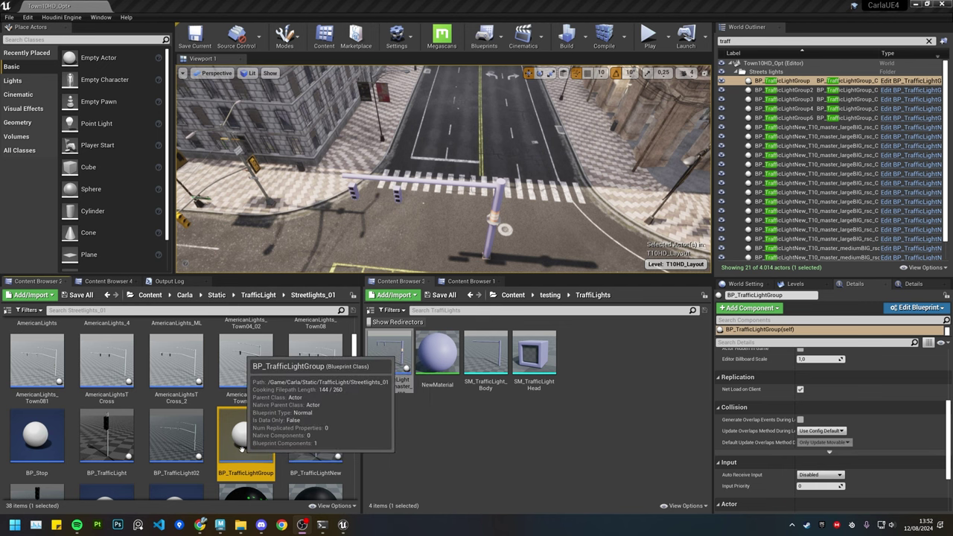
left_click_drag(253, 453, 453, 105)
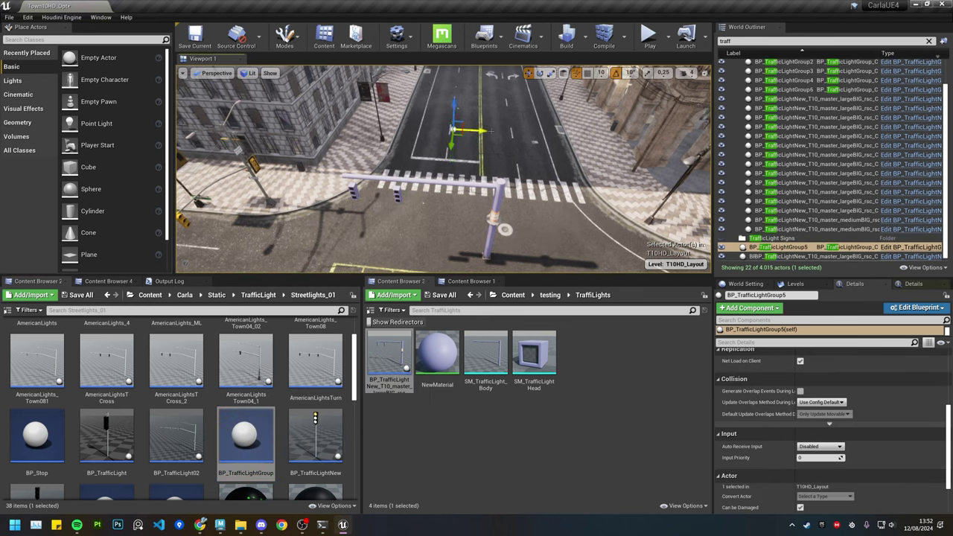
key("f")
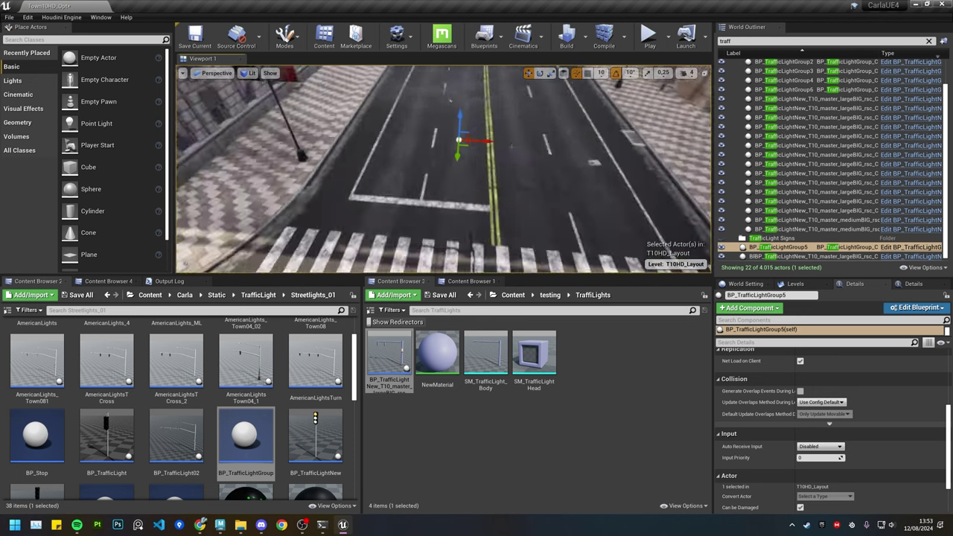
key("s")
right_click_drag(446, 179, 460, 177)
scroll(801, 474, "up", 1)
scroll(801, 474, "up", 5)
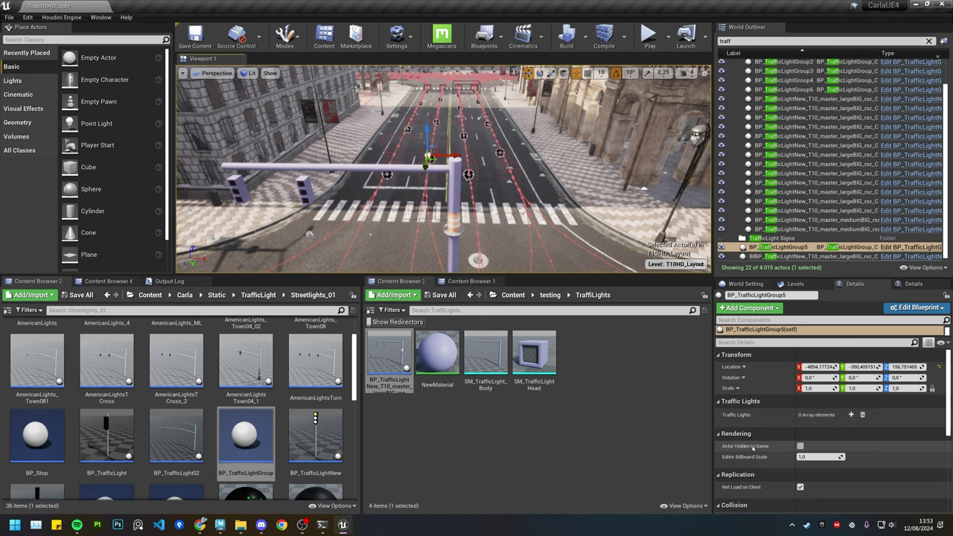
- Try the new traffic light group closer to the traffic light, at about X -4782.2, Y 459.7, and delete it from the level
right_click_drag(445, 134, 484, 149)
key("w")
key("g")
key("g")
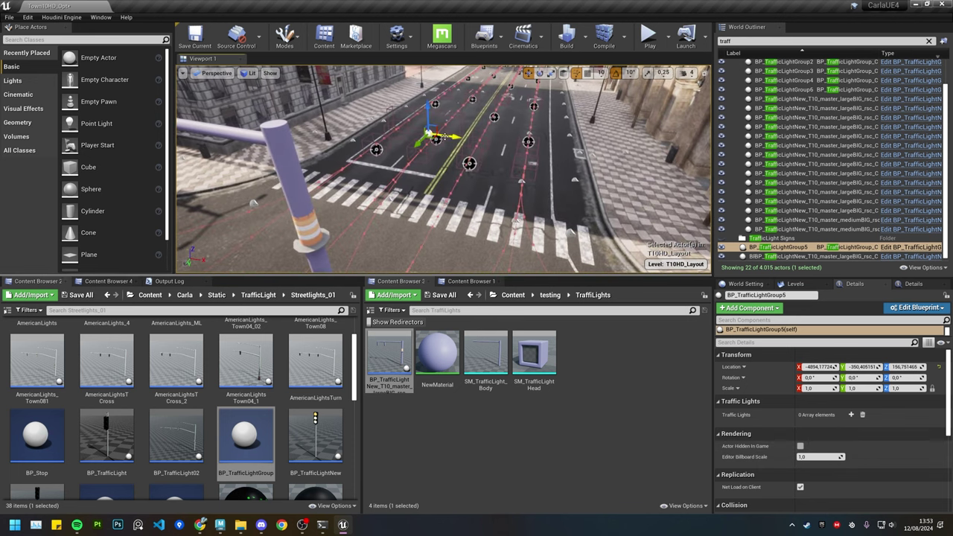
left_click(448, 231)
key("w")
right_click_drag(450, 230, 397, 200)
key("s")
left_click(422, 187)
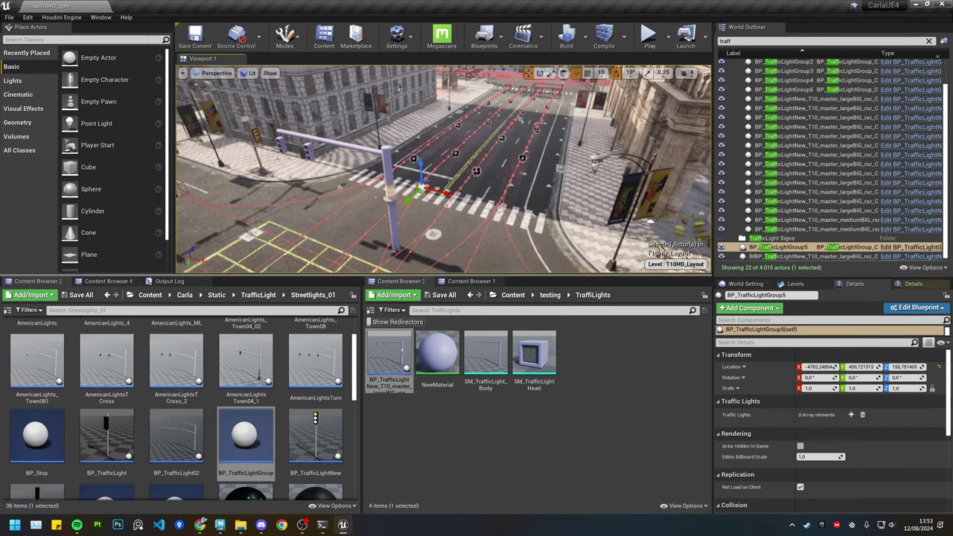
key("Delete")
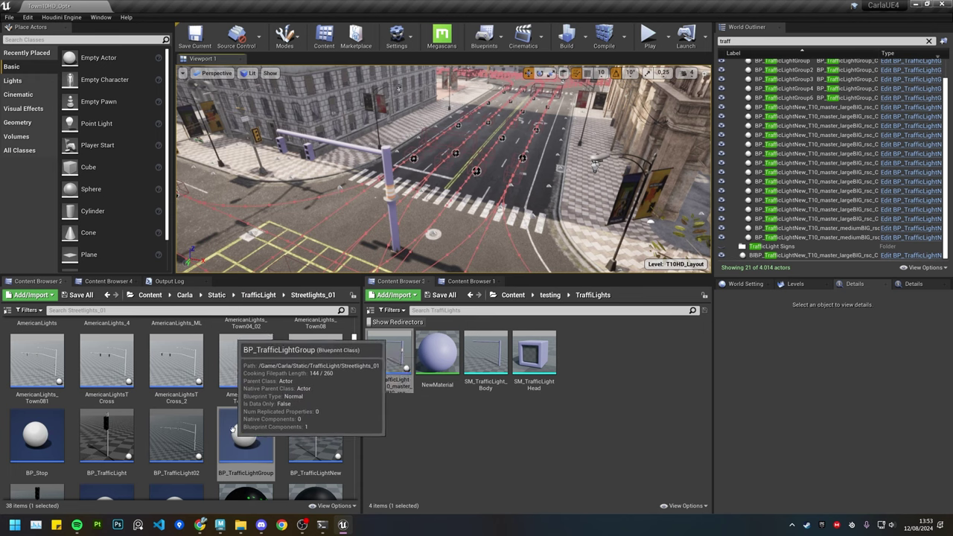
- Select the existing BP_TrafficLightGroup actor and add one element to its Traffic Lights array
scroll(813, 136, "up", 1)
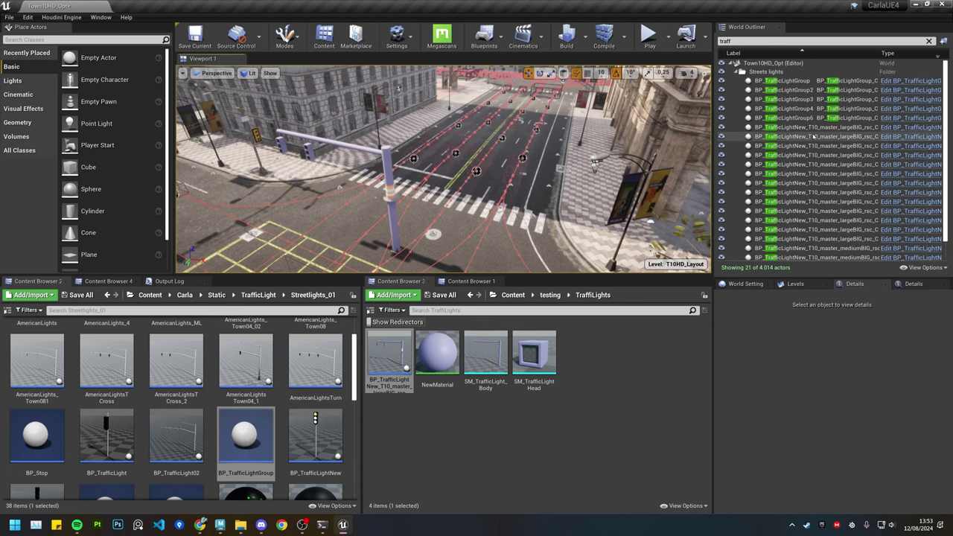
left_click(795, 80)
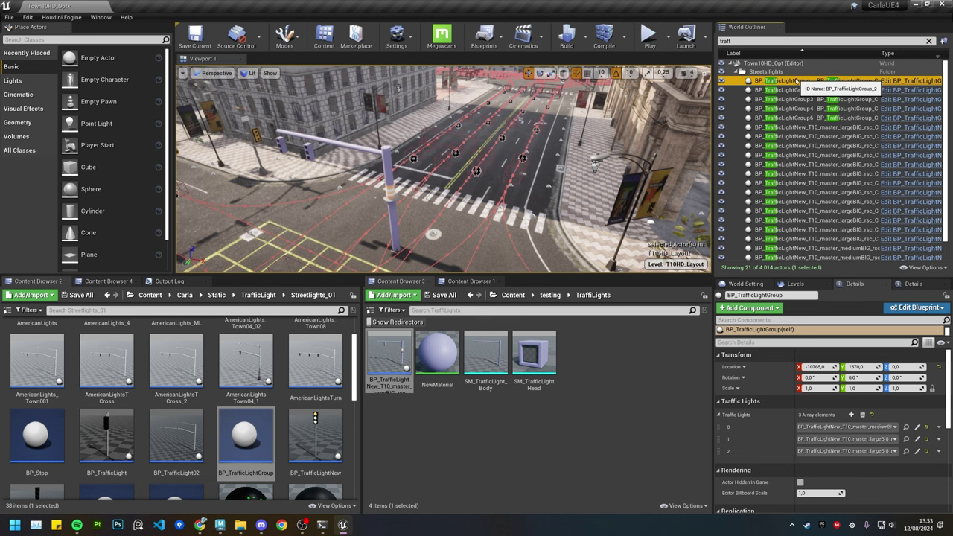
right_click_drag(513, 171, 563, 162)
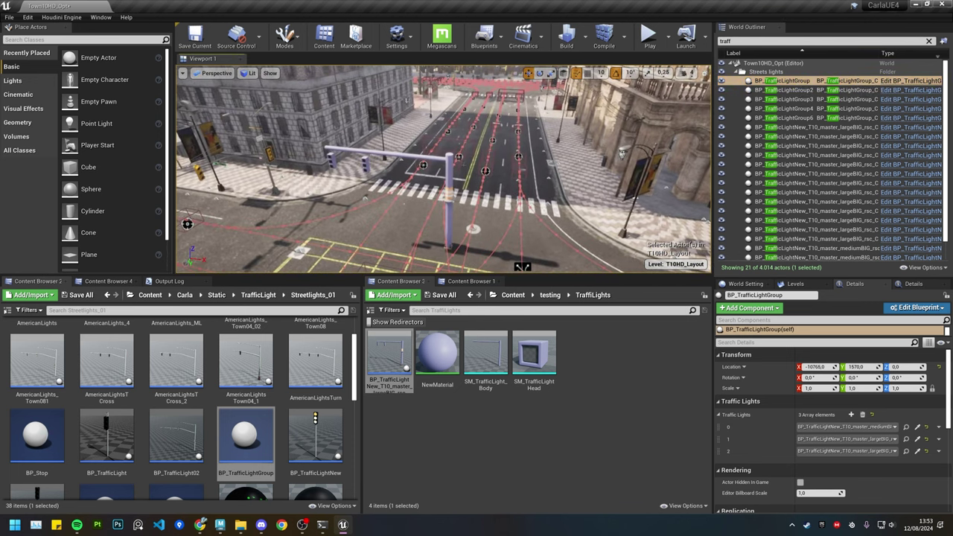
mouse_move(476, 171)
right_mouse_down()
mouse_move(379, 170)
mouse_move(460, 173)
right_mouse_up()
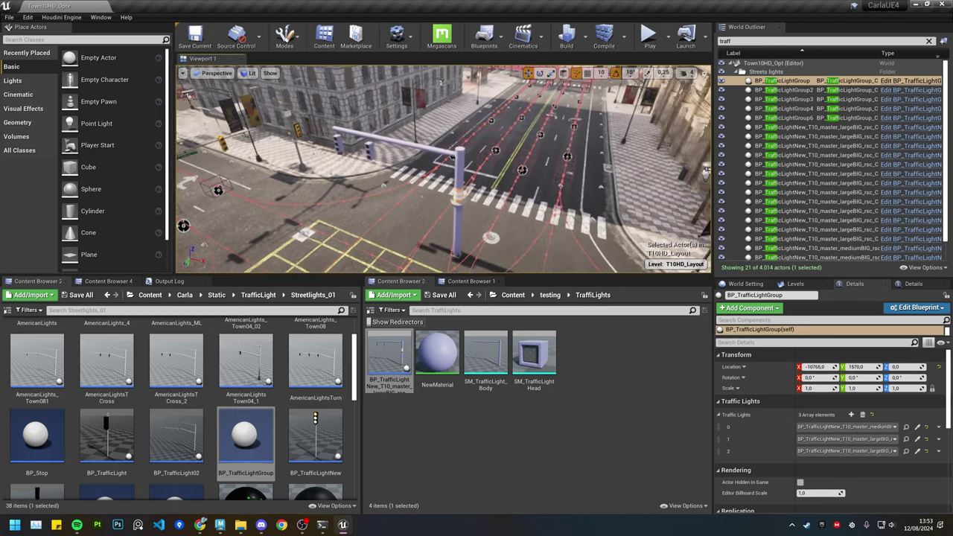
left_click_drag(432, 241, 432, 240, "alt")
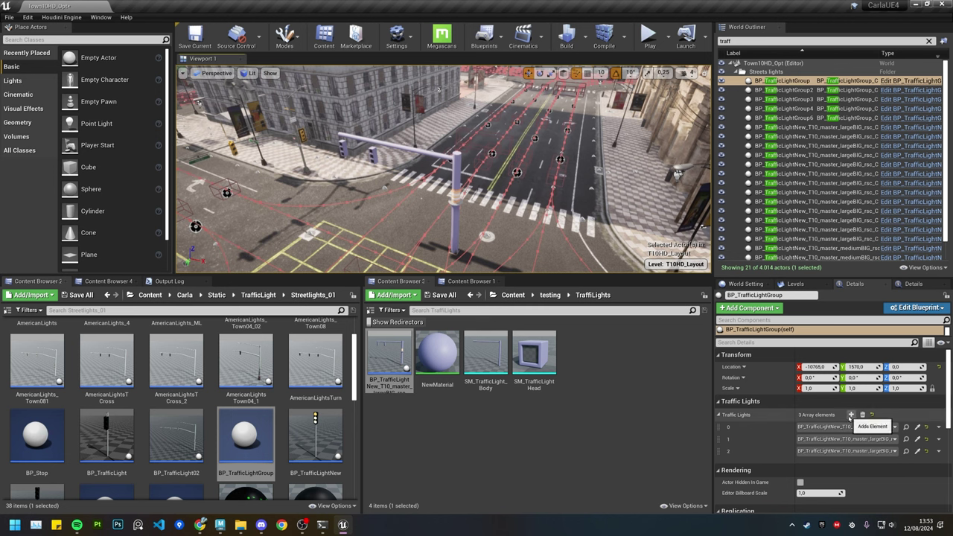
left_click(851, 414)
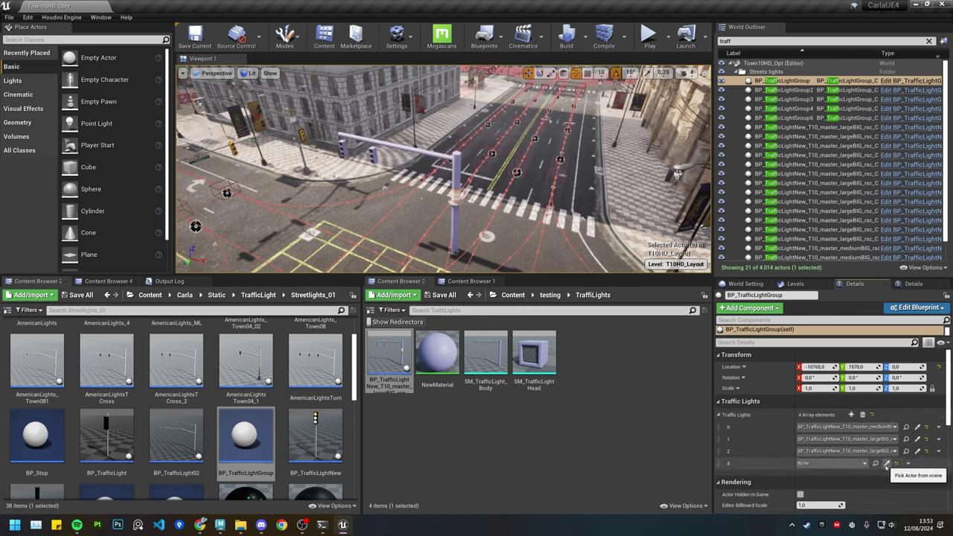
left_click(863, 464)
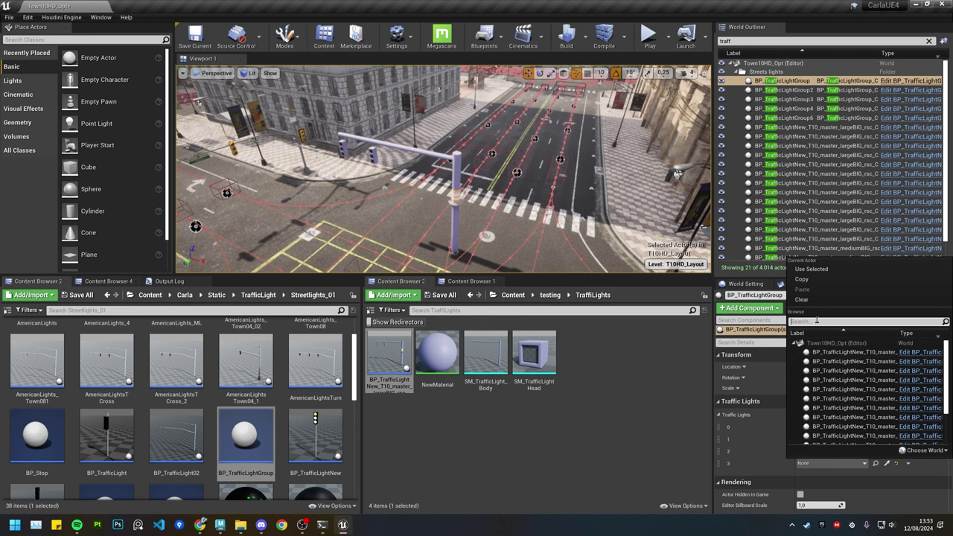
type("tuto")
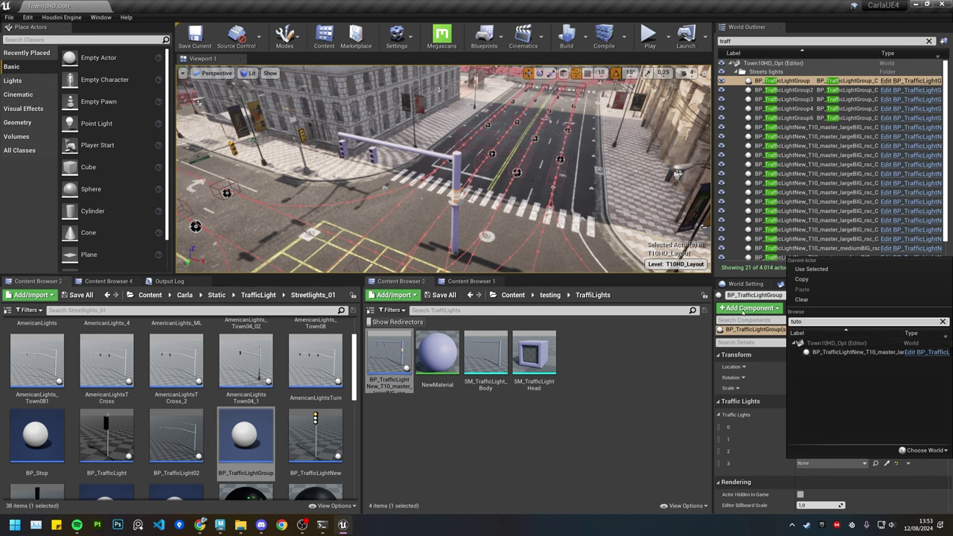
left_click(726, 397)
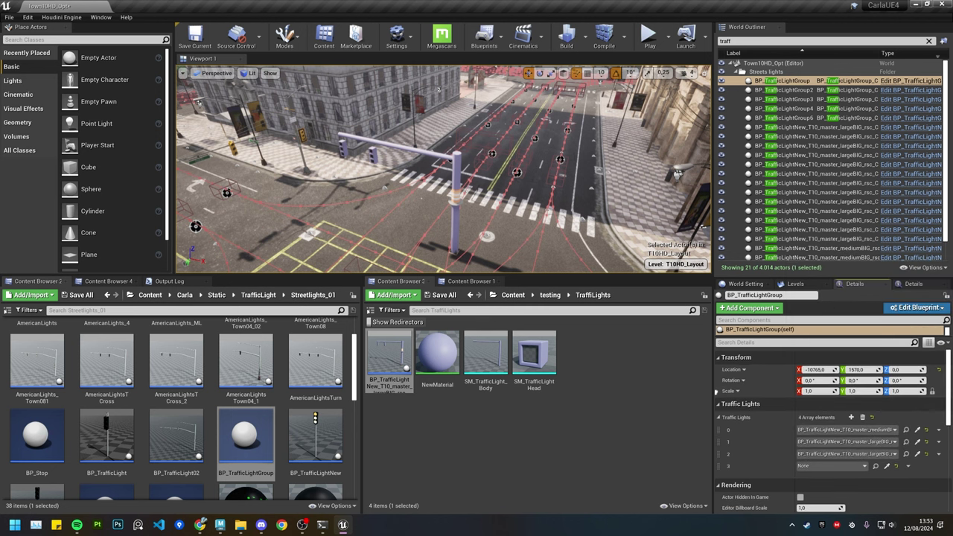
- Assign BP_TrafficLightNew_T10_Tutorial to element 3 of the group's Traffic Lights array by picking it from the scene
left_click(887, 463)
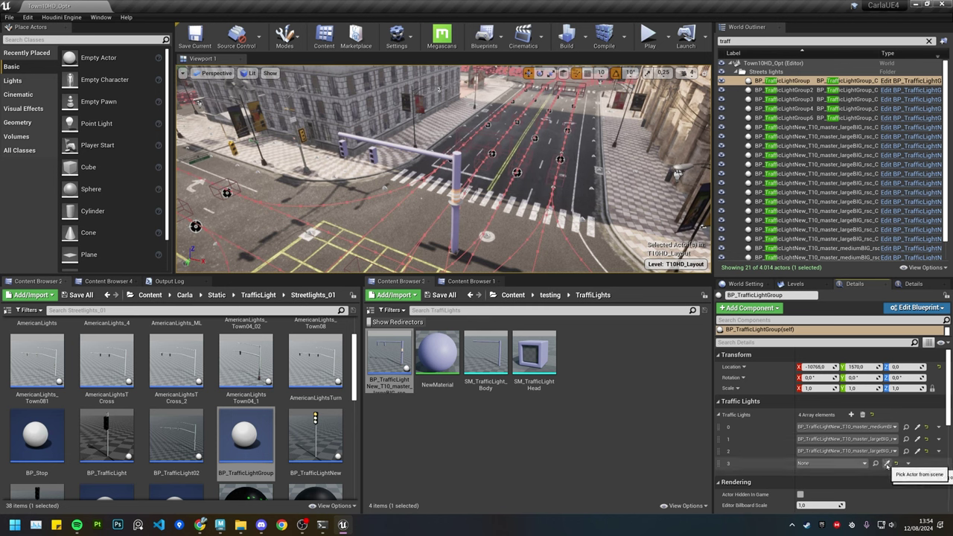
left_click(886, 464)
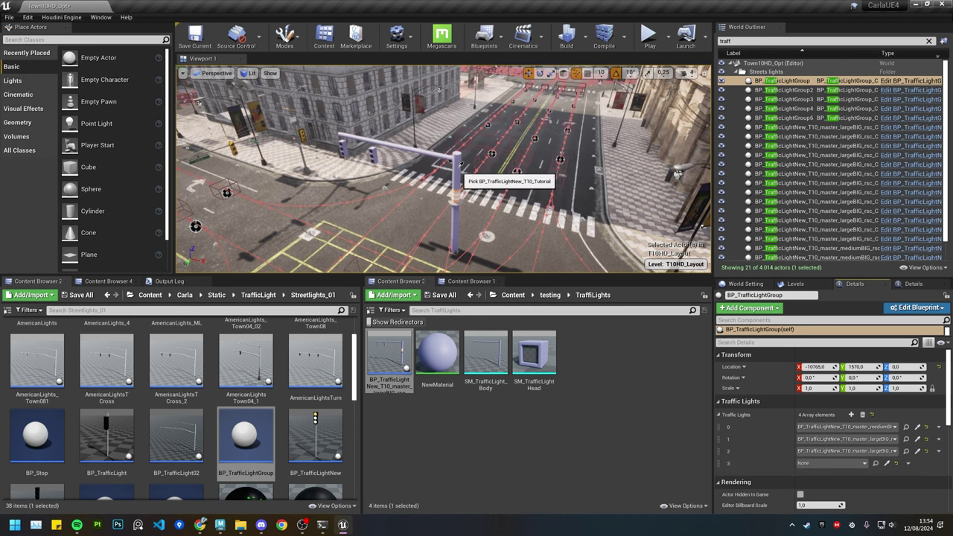
left_click(461, 163)
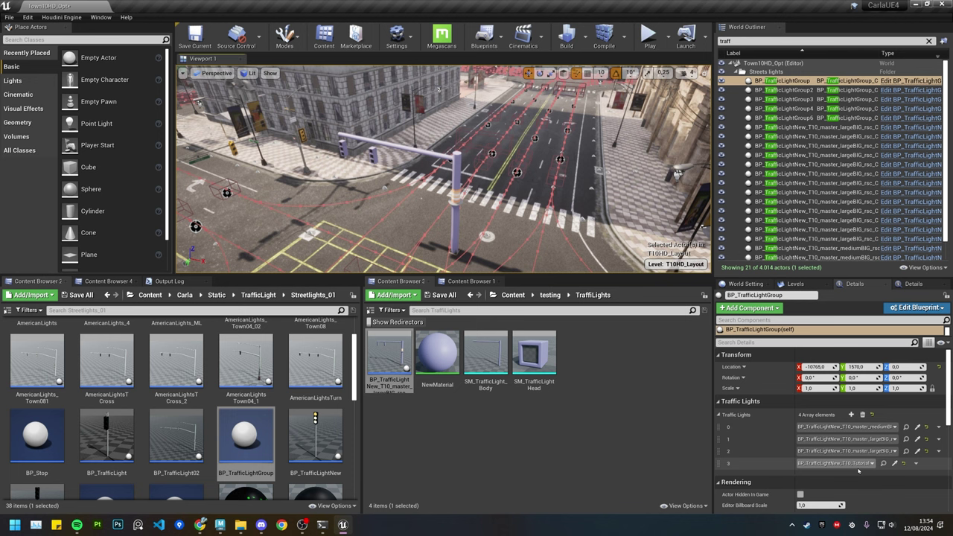
- Save the level with the updated traffic light group
right_click_drag(489, 193, 518, 173)
key("ctrl+s")
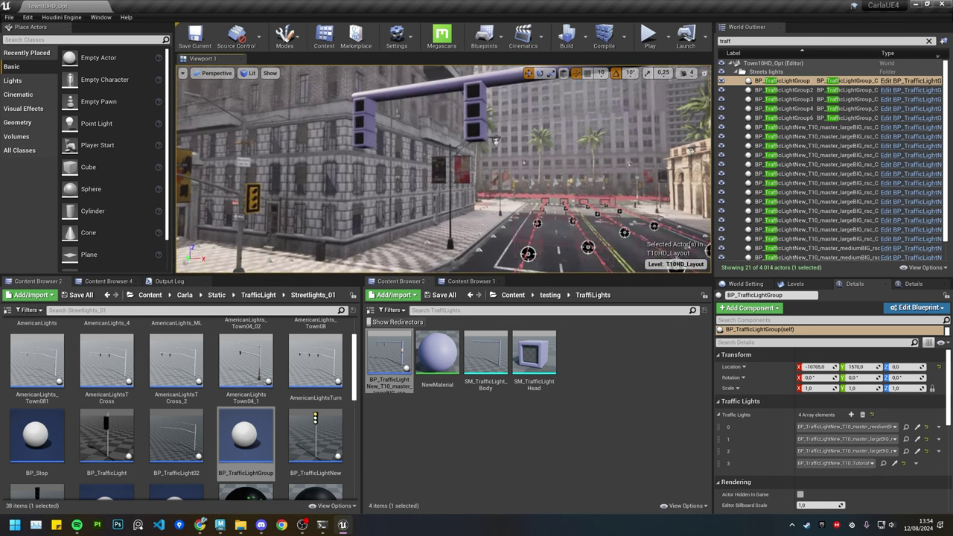
right_click_drag(443, 170, 443, 170)
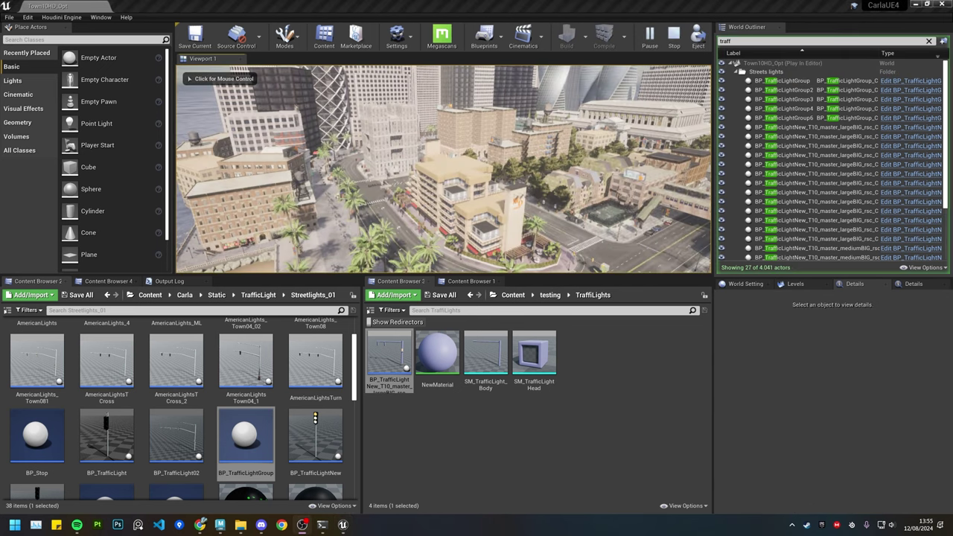
- Take control of the running simulation full-screen and fly down to street level to examine the oversized traffic light head
left_click(381, 222)
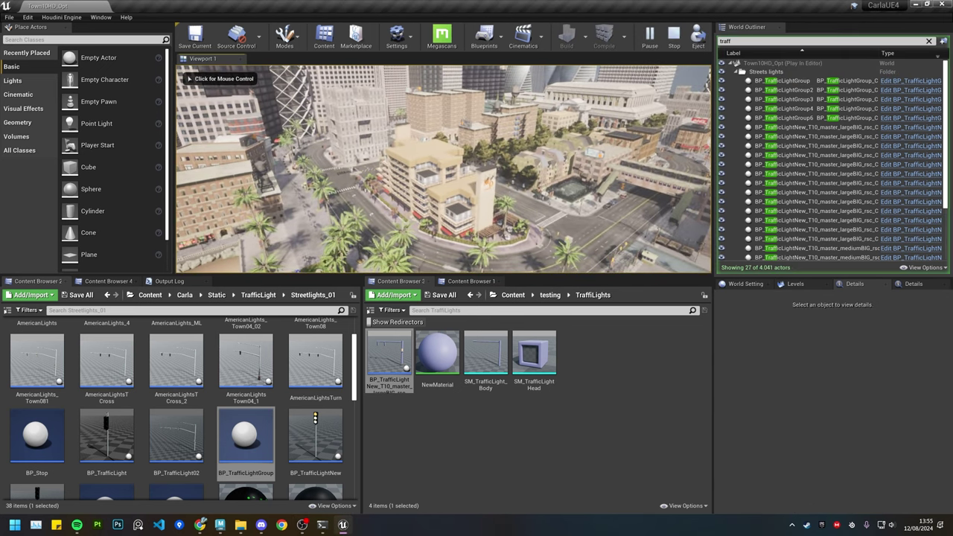
key("F11")
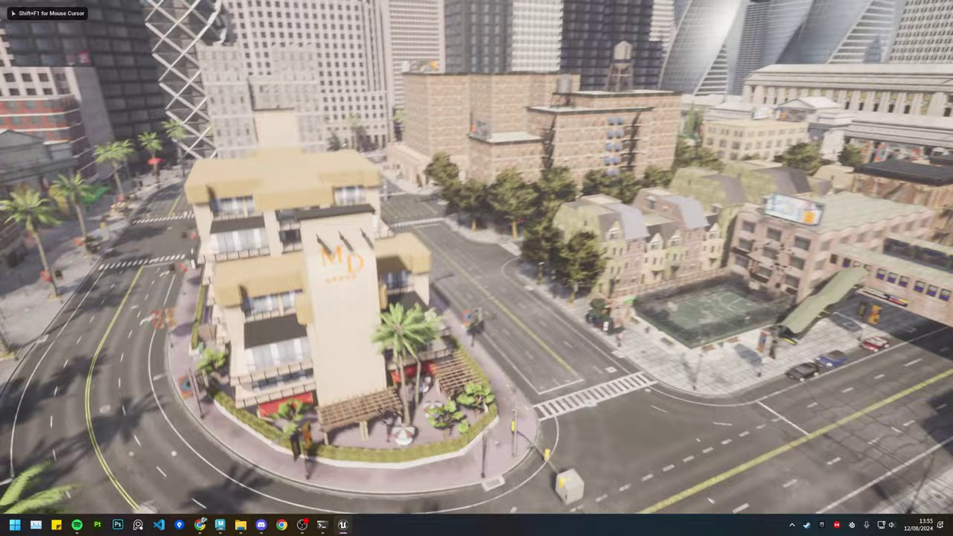
key("d")
key("w")
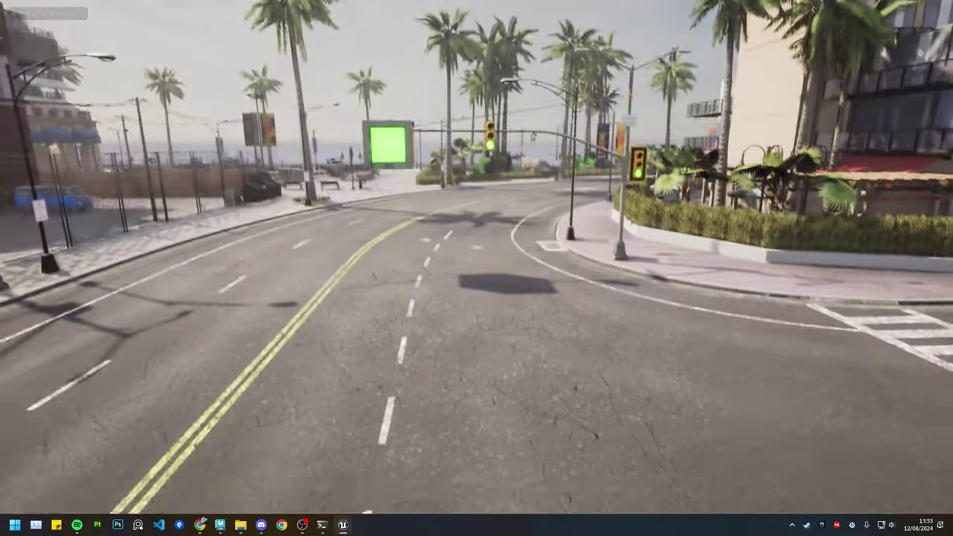
key("w")
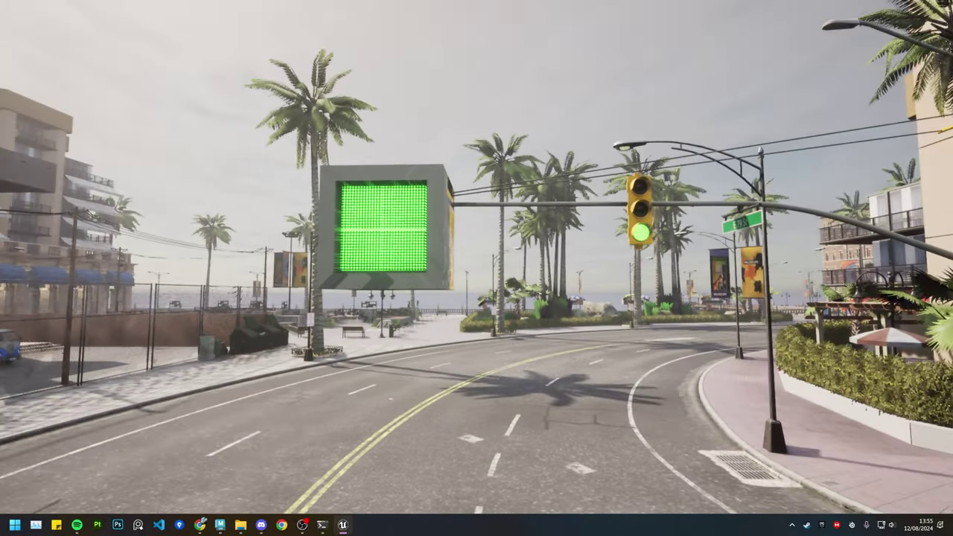
- Fly to the intersection with the new modular traffic light and watch its heads cycle in sync with the group
key("s")
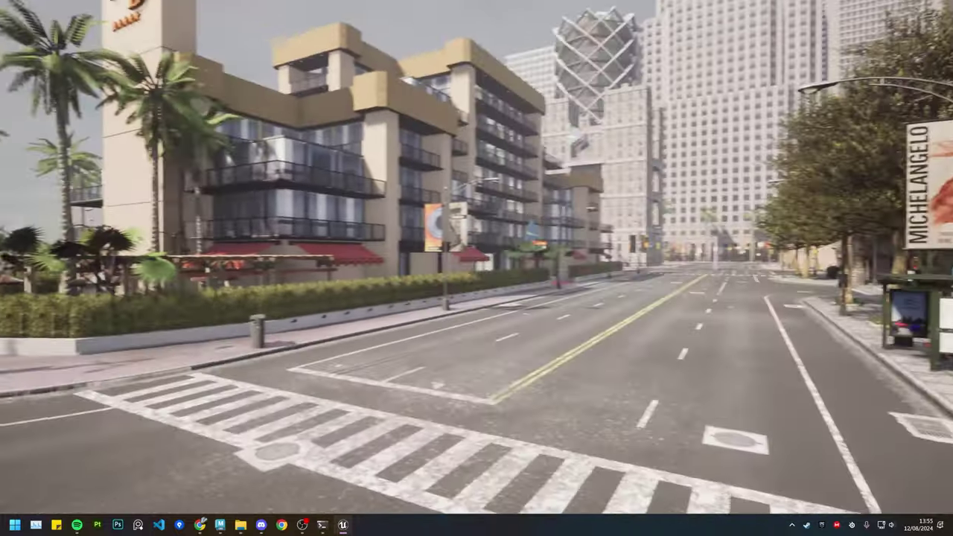
key("w")
key("s")
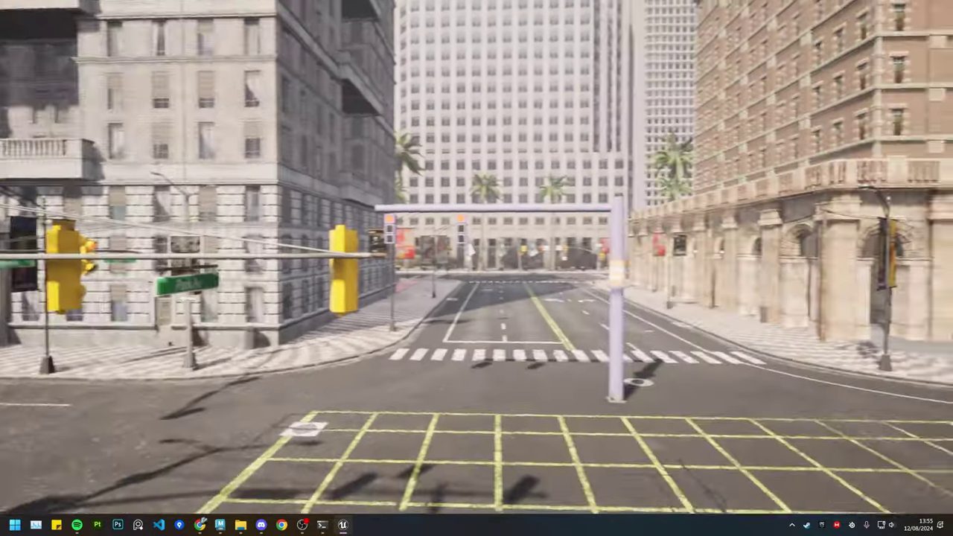
key("w")
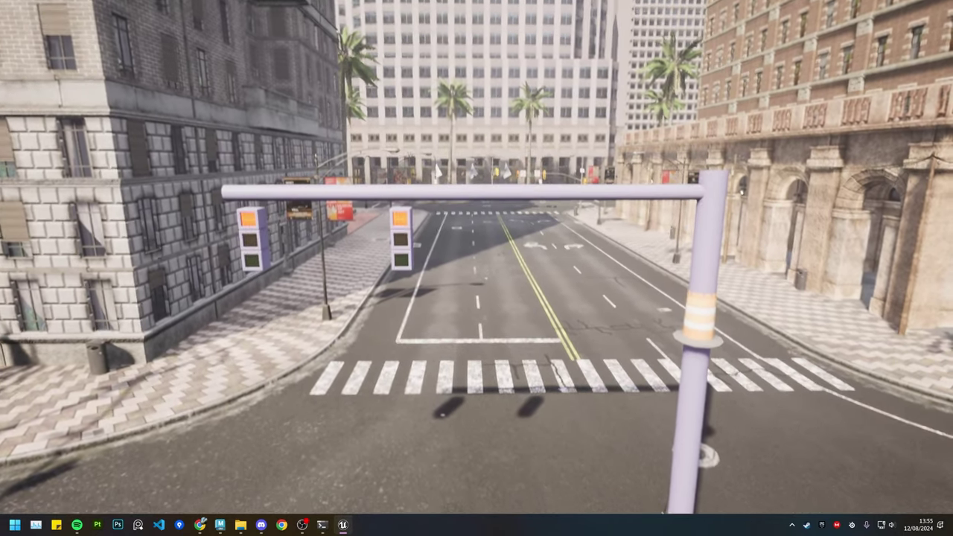
key("s")
key("shift+F1")
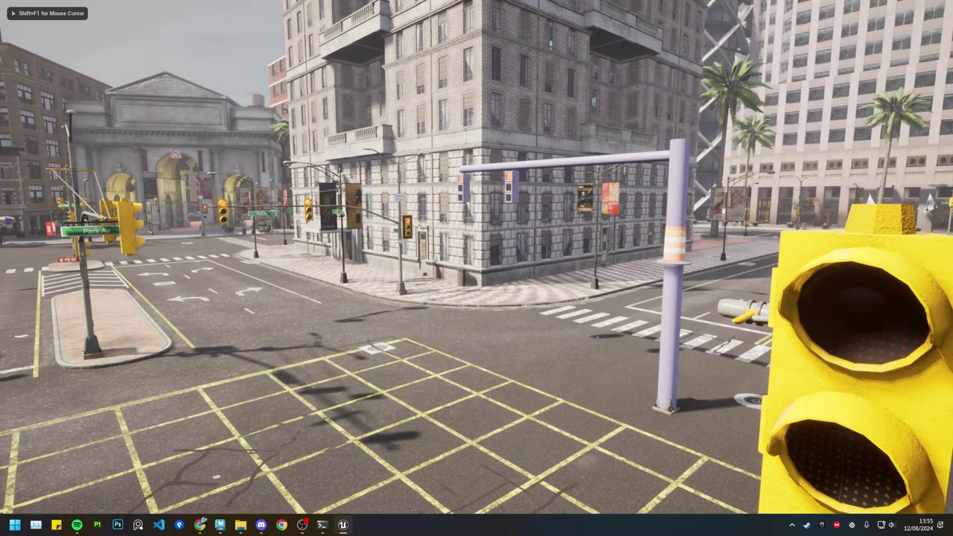
key("shift+F1")
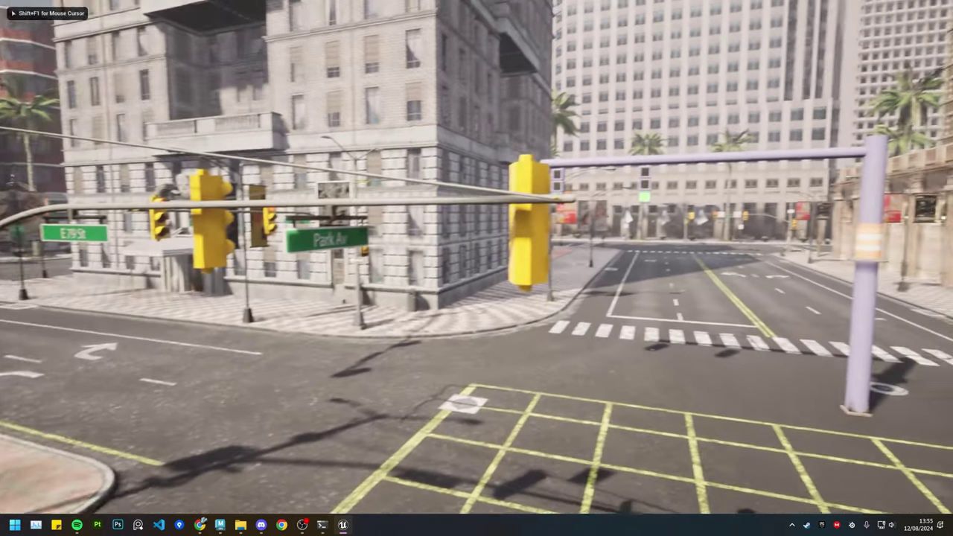
key("w")
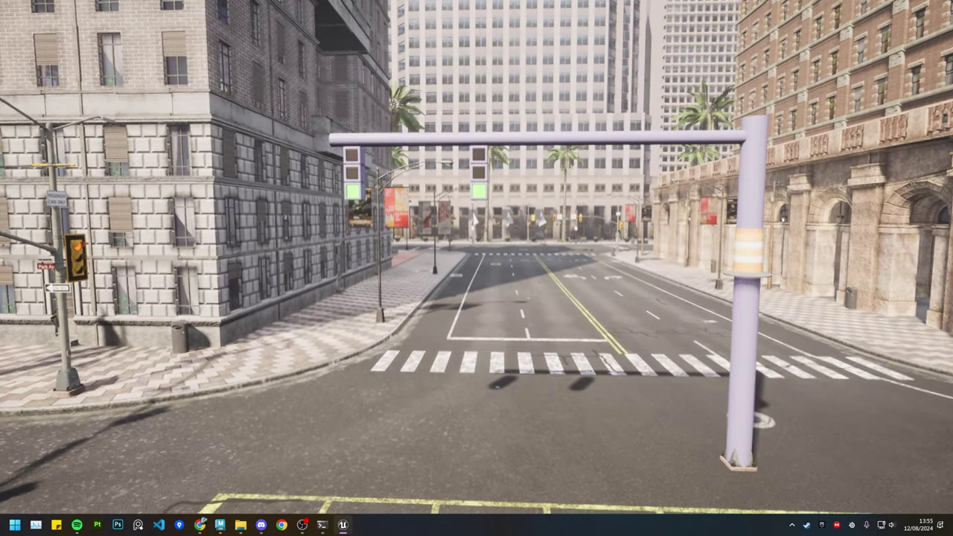
key("shift+F1")
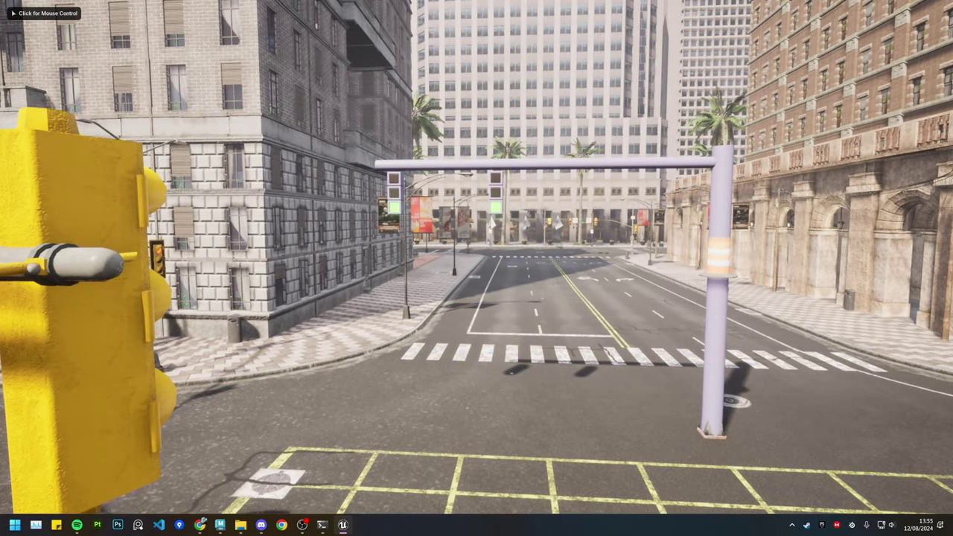
left_click(476, 256)
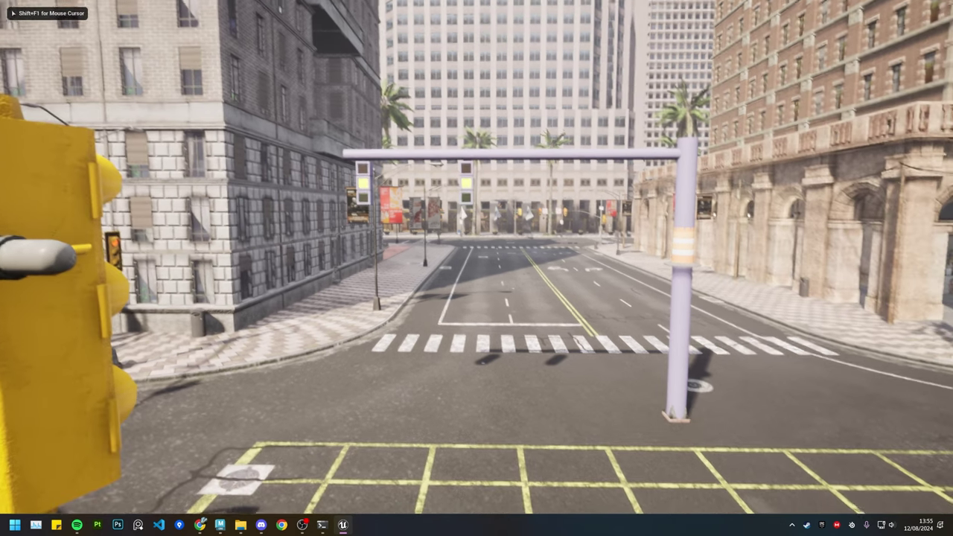
key("shift+F1")
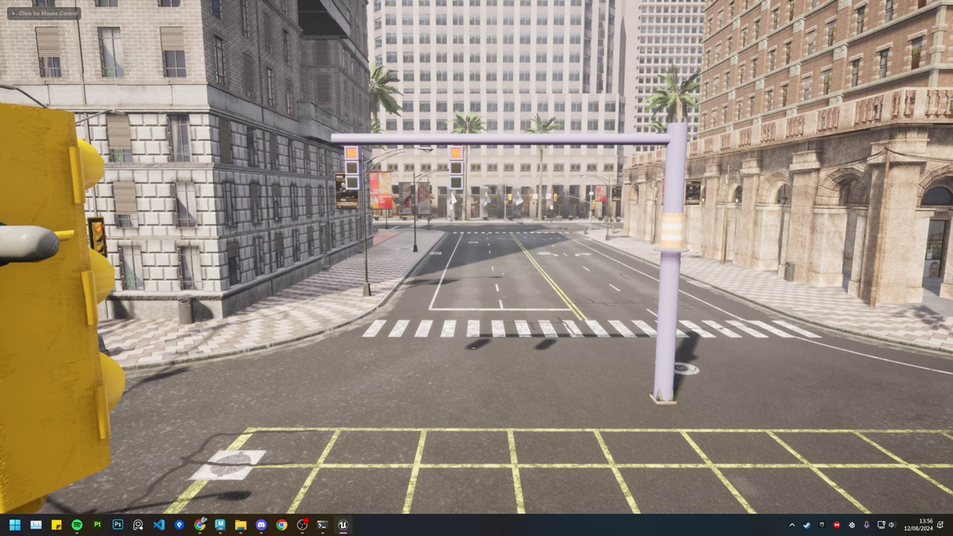
left_click(691, 167)
key("shift+F1")
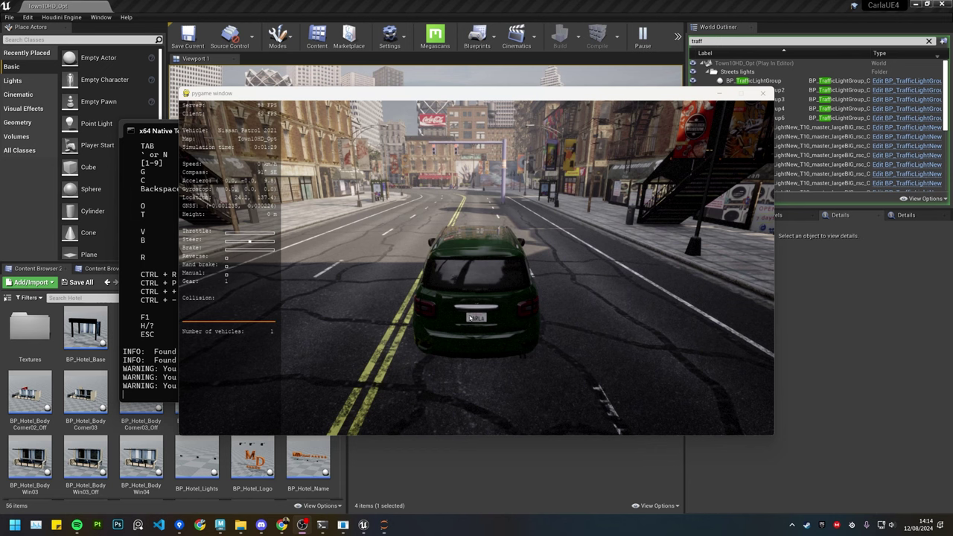
- Switch to the pygame window and test the car on autopilot past the new traffic light before retaking manual control
left_click(503, 297)
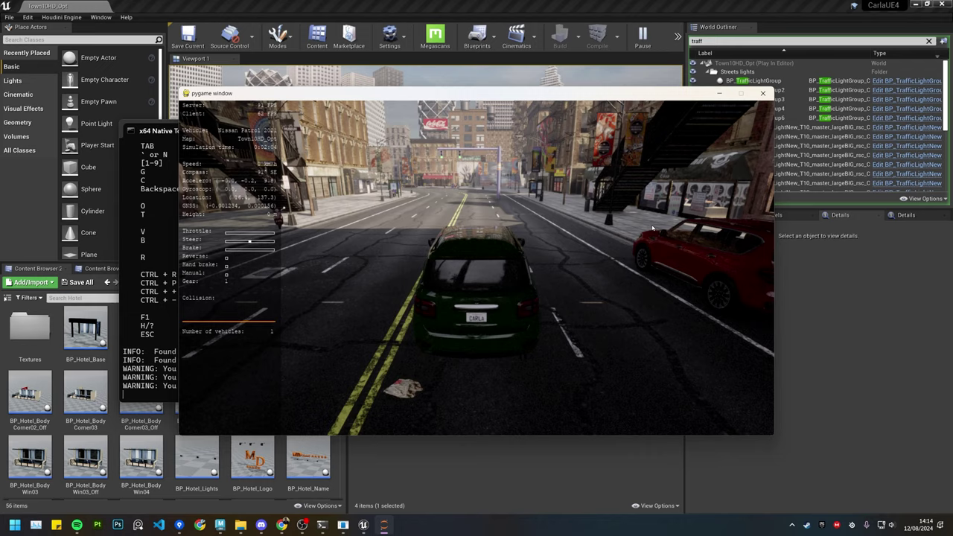
key("p")
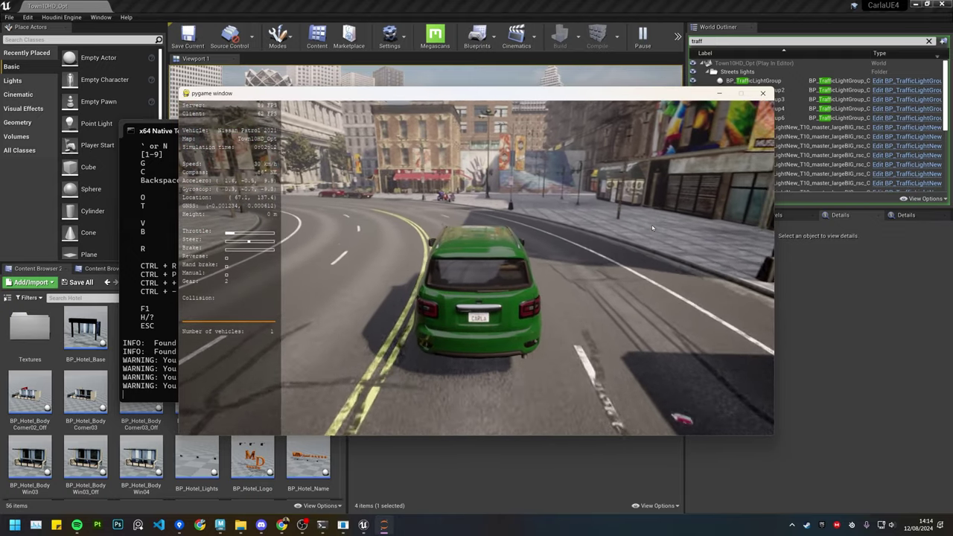
key("p")
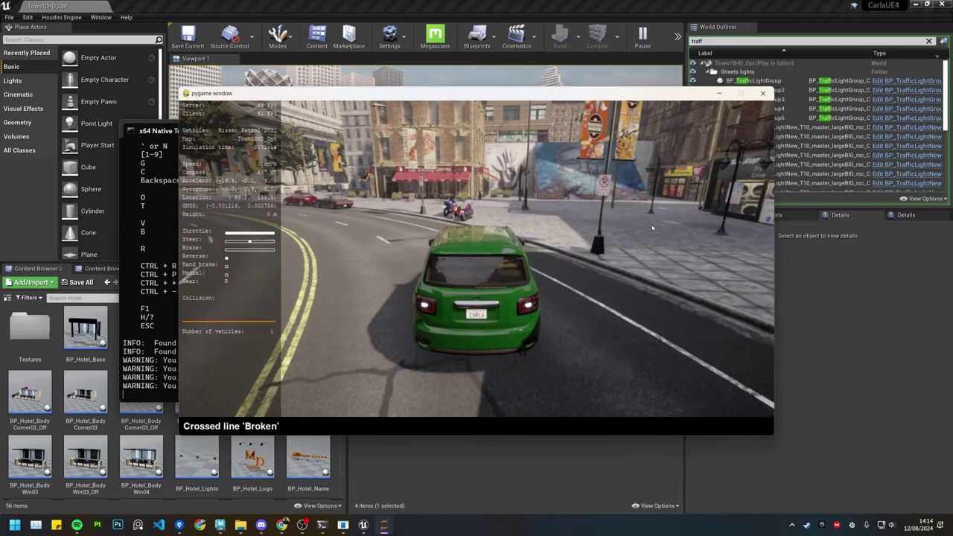
- Reverse the car back behind the new traffic light and re-enable forward driving on autopilot
key("w")
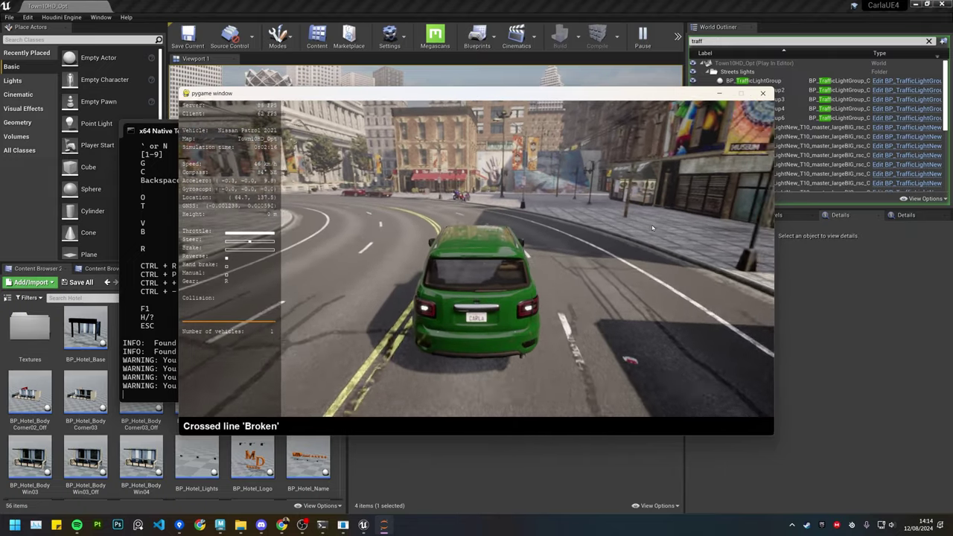
key("a")
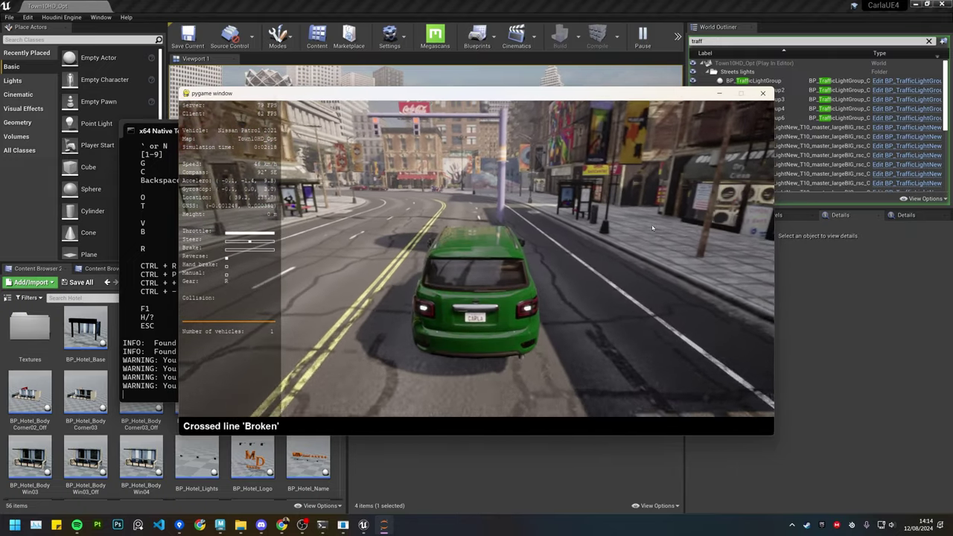
key("q")
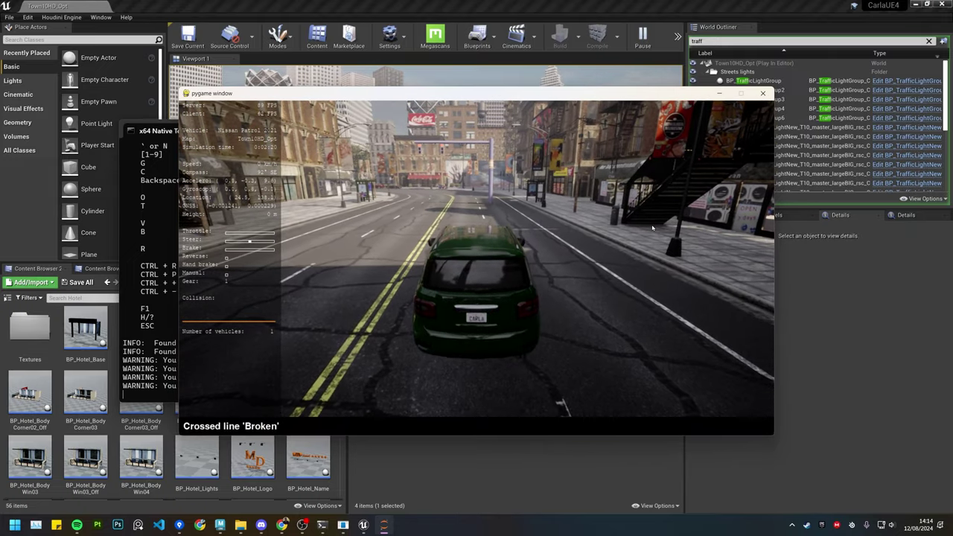
key("p")
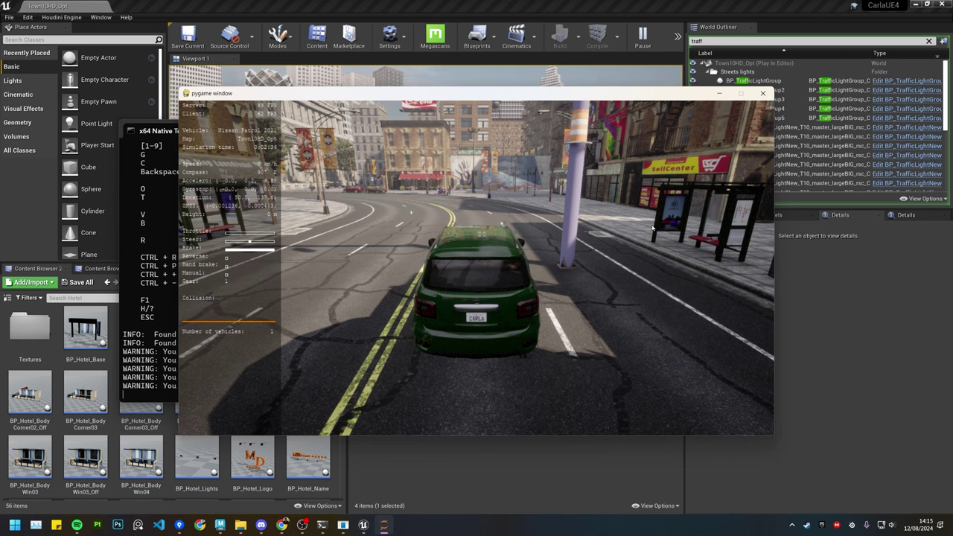
- Watch the autopilot car at the new traffic light from the Unreal play view, and stop the simulation
left_click(592, 82)
key("w")
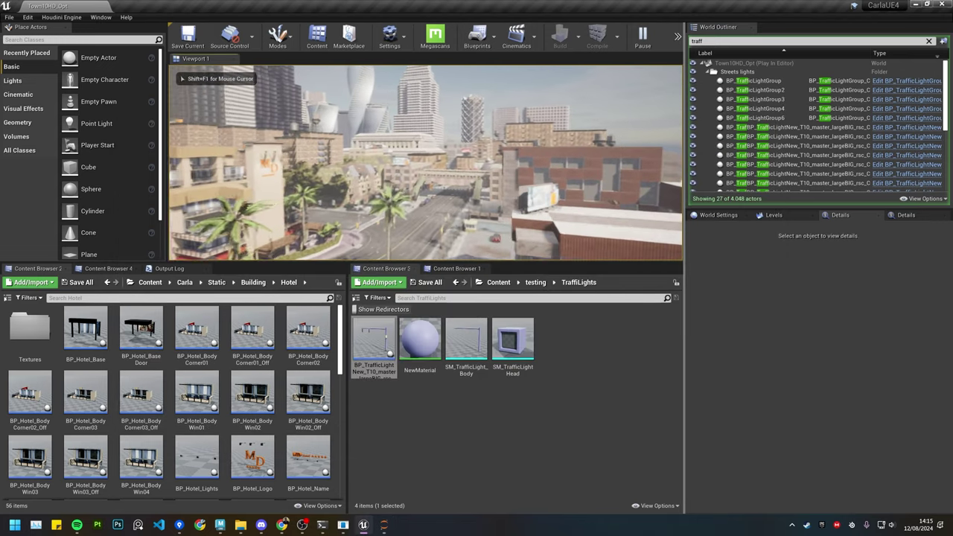
key("w")
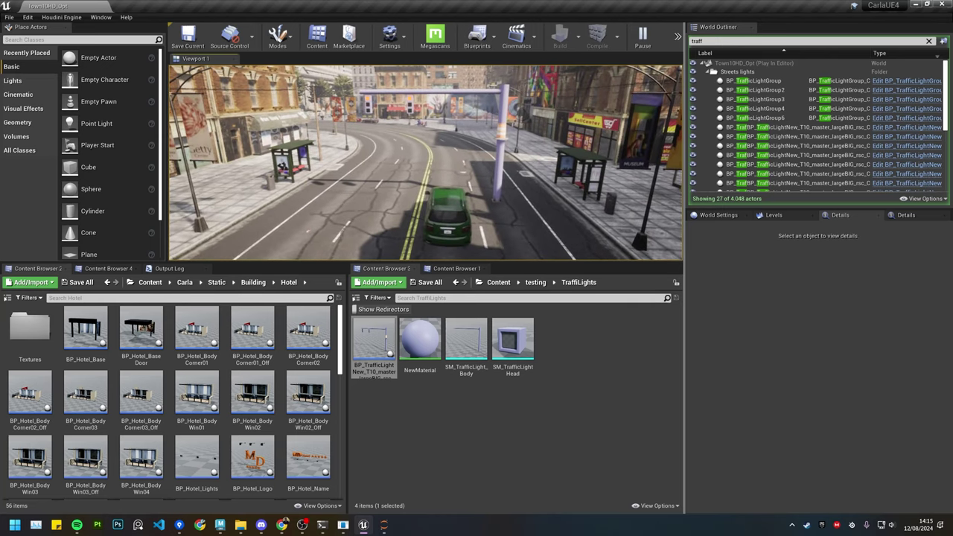
key("shift+F1")
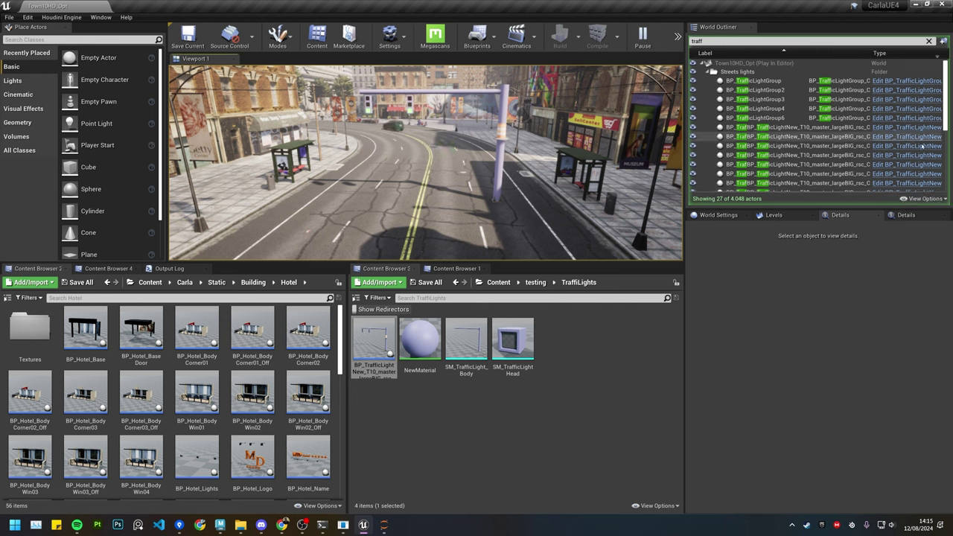
key("Escape")
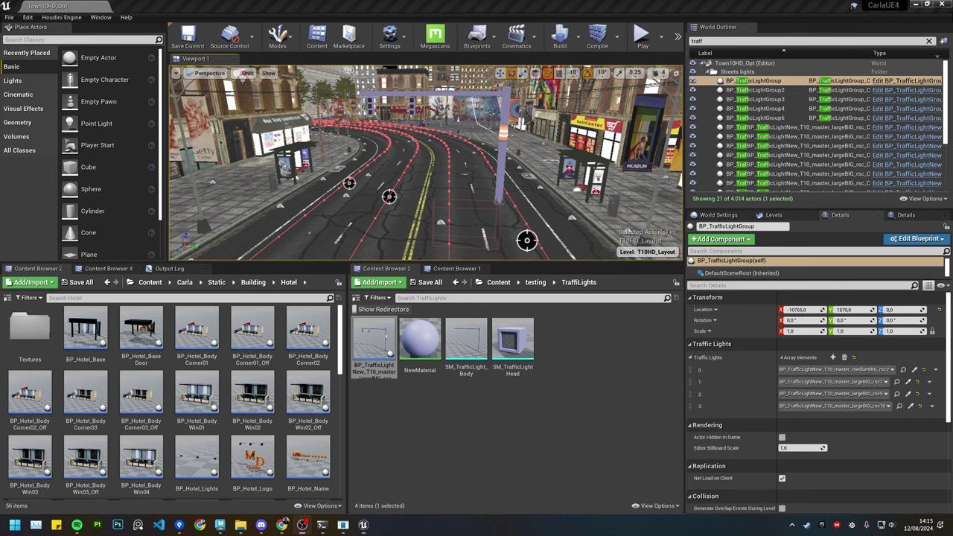
- Examine the new traffic light's trigger box against the road lanes in the full-screen editor view, toggling game view
right_click_drag(380, 213, 398, 238)
key("F11")
right_click_drag(485, 230, 547, 242)
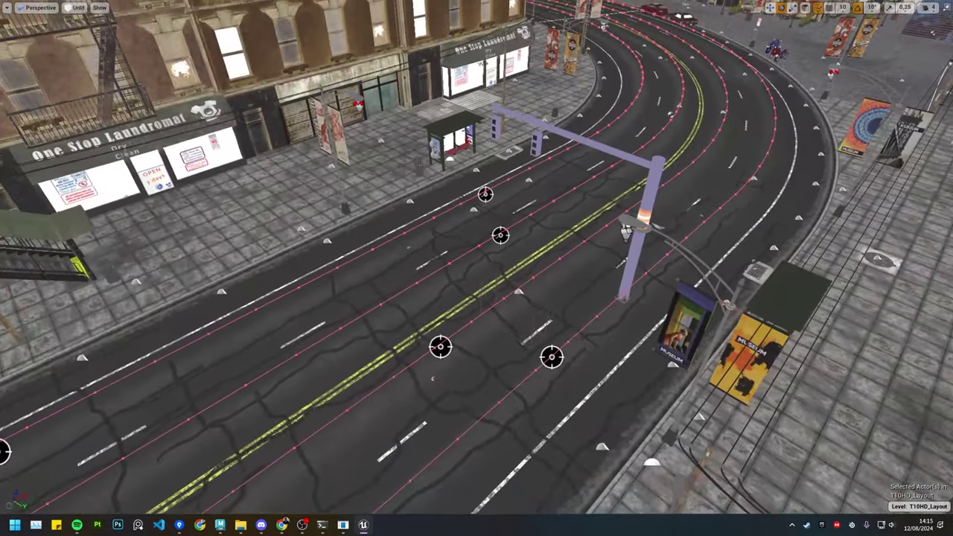
key("g")
key("g")
key("g")
key("g")
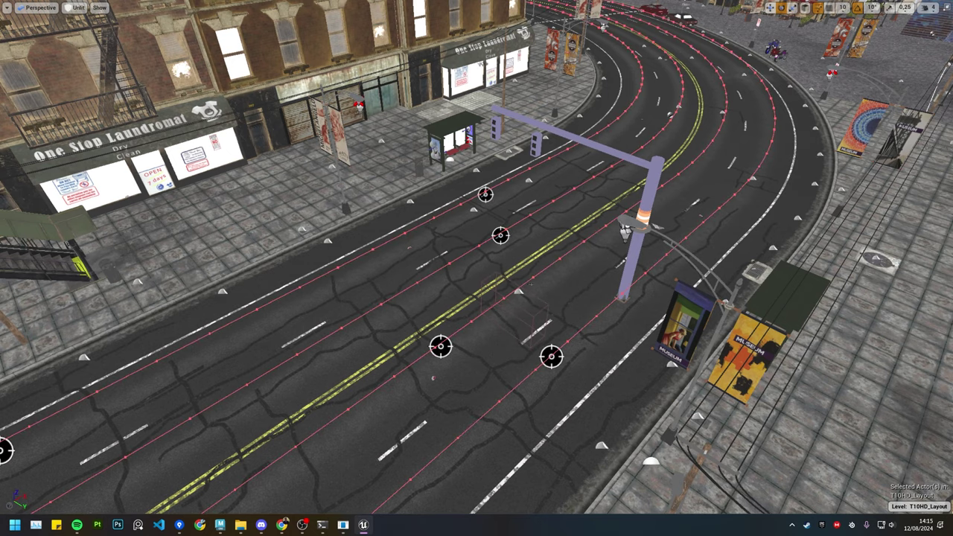
- Select the new modular traffic light and move it to the kerb beside the road, at about X 6552, Y 14400
left_click(538, 298)
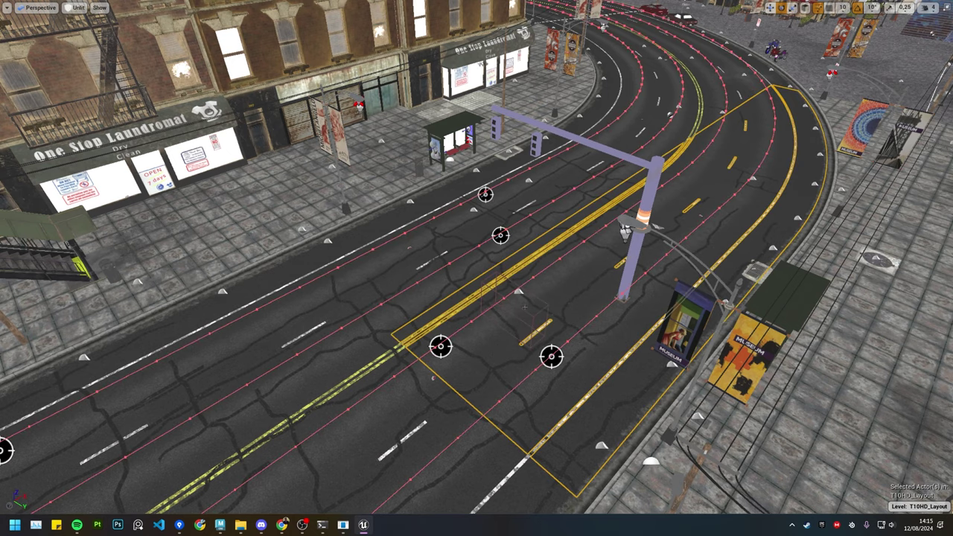
key("w")
right_click_drag(537, 312, 552, 296)
left_click(678, 269)
key("f")
key("s")
key("w")
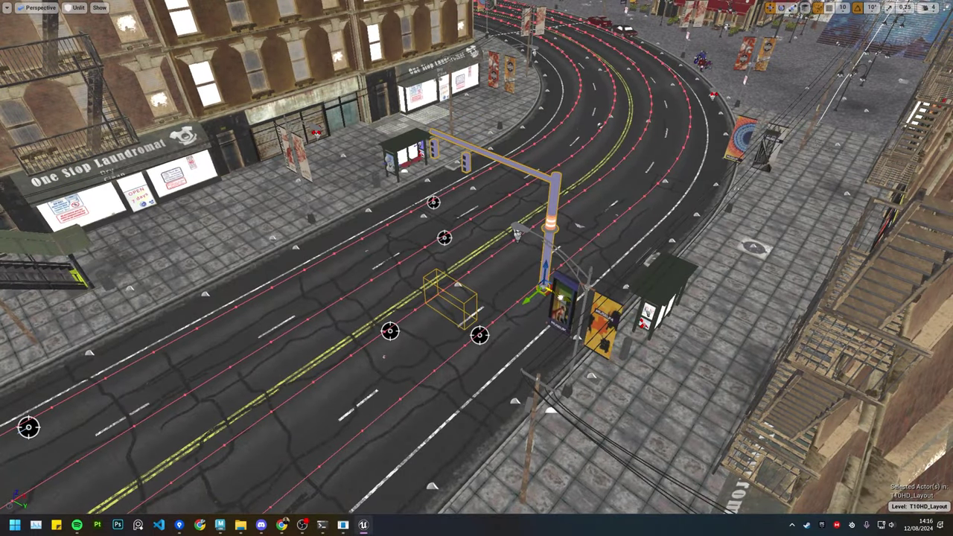
left_click_drag(560, 297, 688, 232)
key("w")
right_click_drag(705, 234, 744, 240)
key("s")
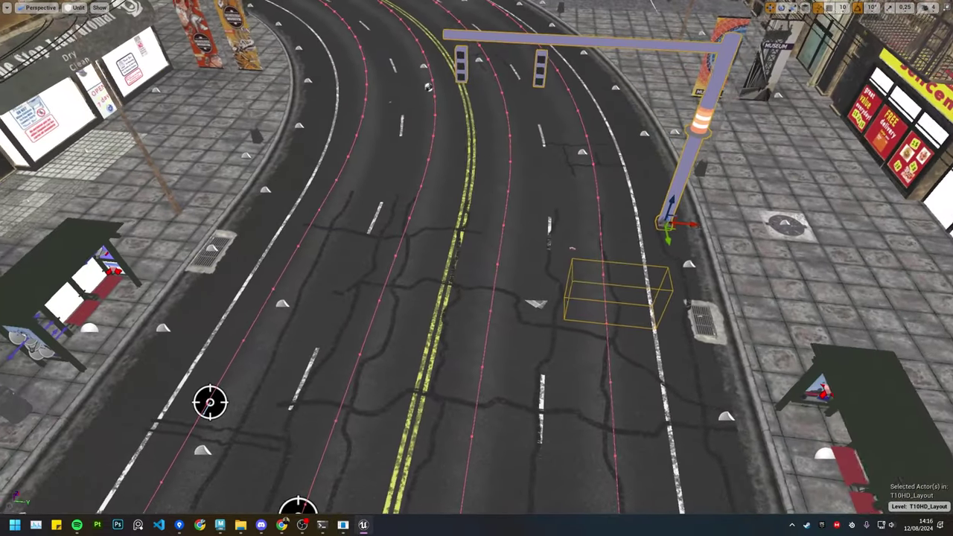
key("F11")
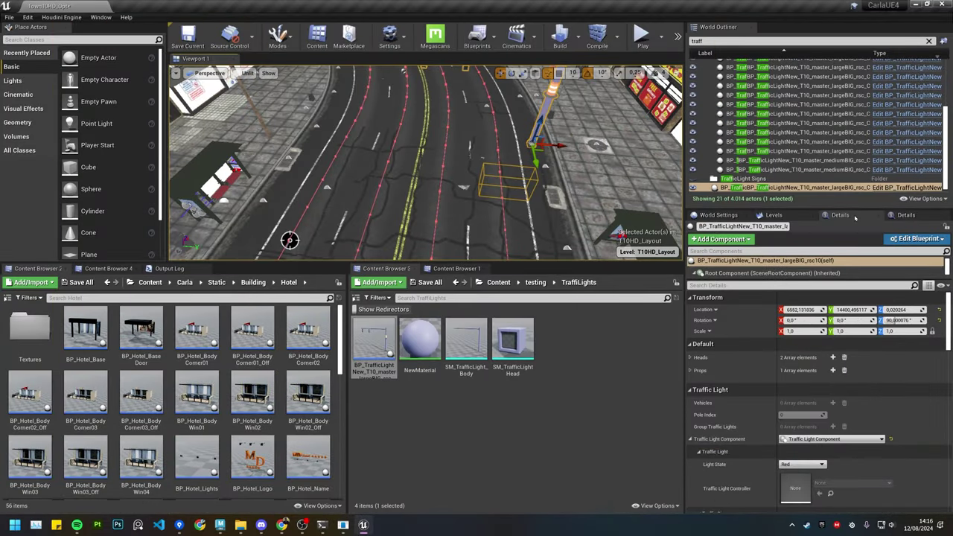
- Select the traffic light's BoxTrigger component and stretch it across the lane to a Y scale of about 4.95
double_click(740, 273)
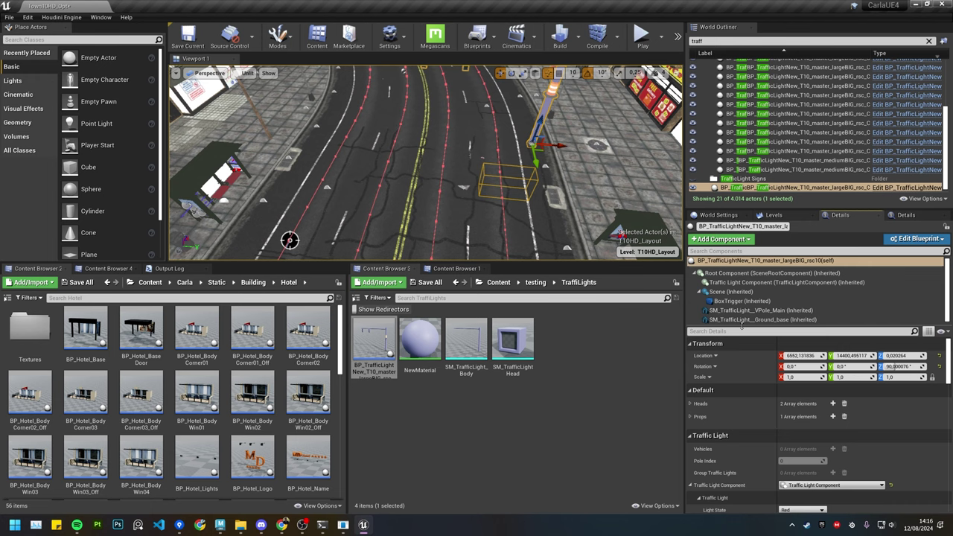
left_click(741, 301)
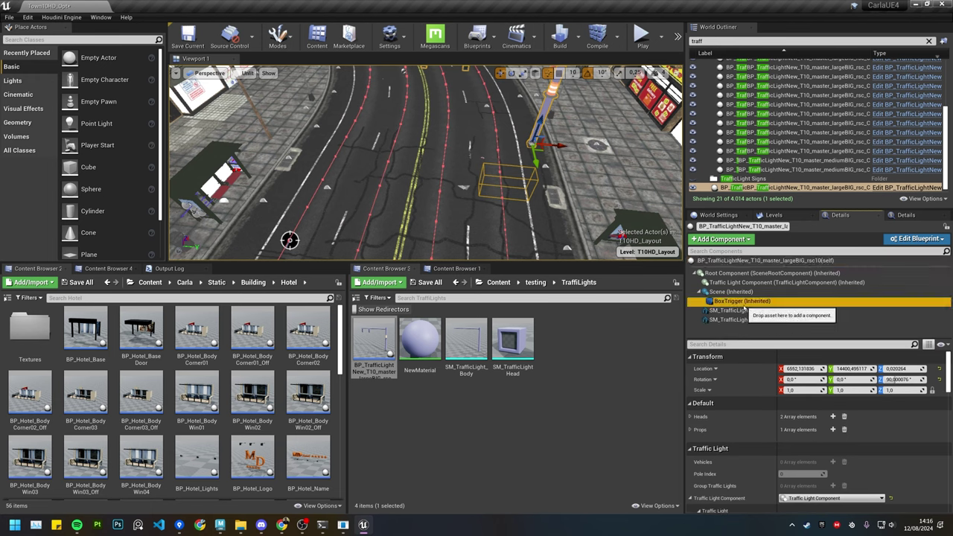
key("f")
right_click_drag(494, 180, 623, 149)
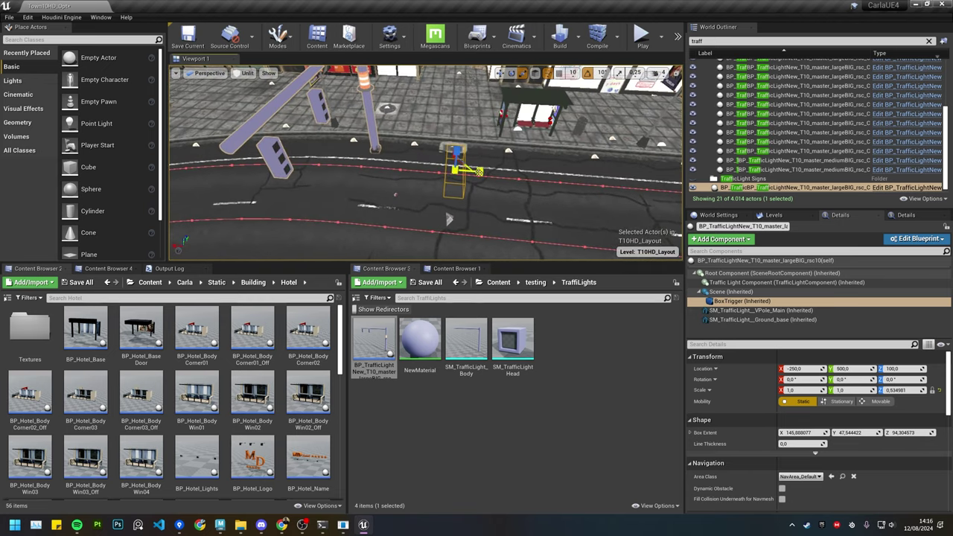
left_click_drag(479, 171, 514, 175)
right_click_drag(479, 172, 473, 190)
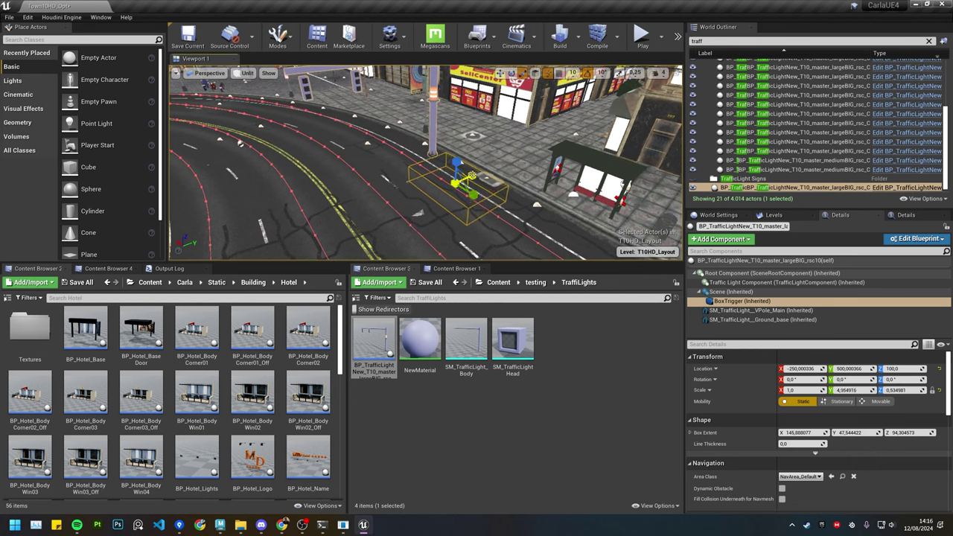
- Move the BoxTrigger to about X -559, Y 670 over the approach lanes and widen it to an X scale of about 1.43
mouse_move(472, 192)
left_mouse_down()
mouse_move(476, 214)
mouse_move(465, 206)
left_mouse_up()
left_click_drag(394, 214, 392, 214)
mouse_move(391, 155)
right_mouse_down()
mouse_move(380, 155)
mouse_move(384, 165)
mouse_move(391, 155)
right_mouse_up()
mouse_move(425, 183)
right_mouse_down()
mouse_move(424, 204)
mouse_move(421, 183)
right_mouse_up()
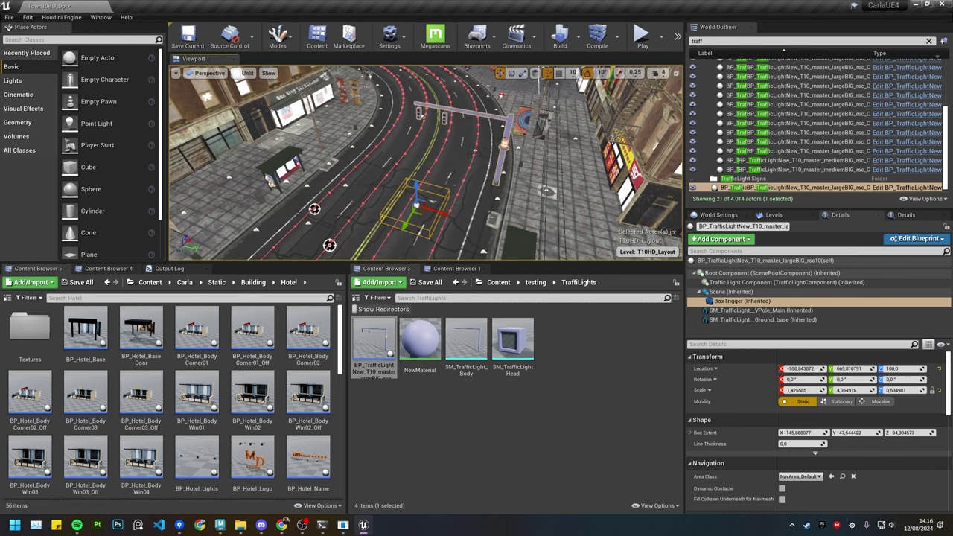
right_click_drag(497, 153, 453, 180)
- Select the BP_TrafficLightGroup actor in the level to show its Traffic Lights array
scroll(789, 104, "up", 4)
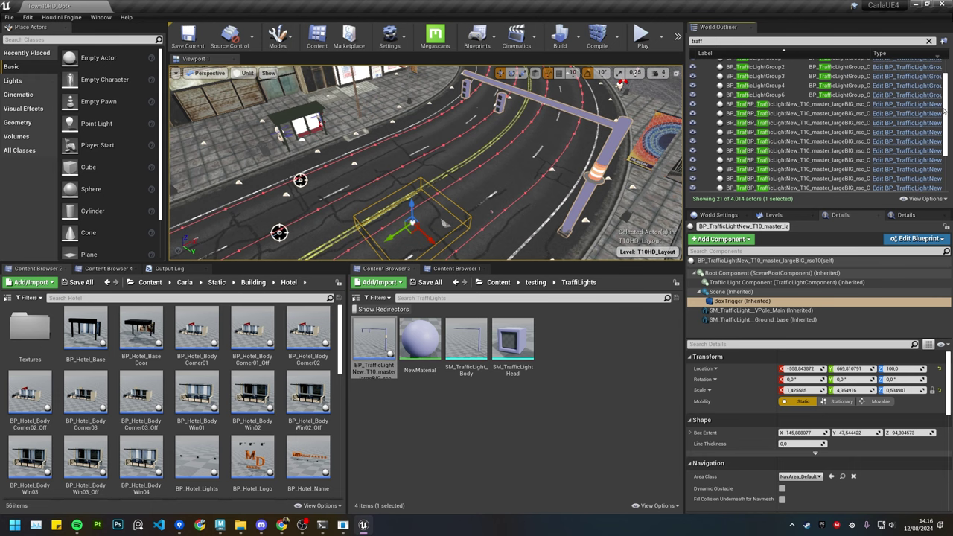
left_click(762, 82)
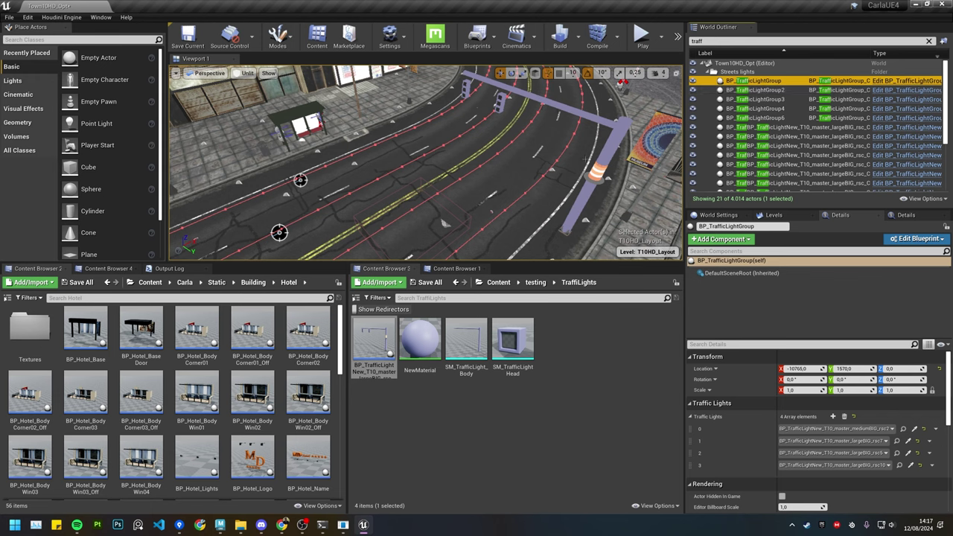
right_click_drag(561, 166, 585, 160)
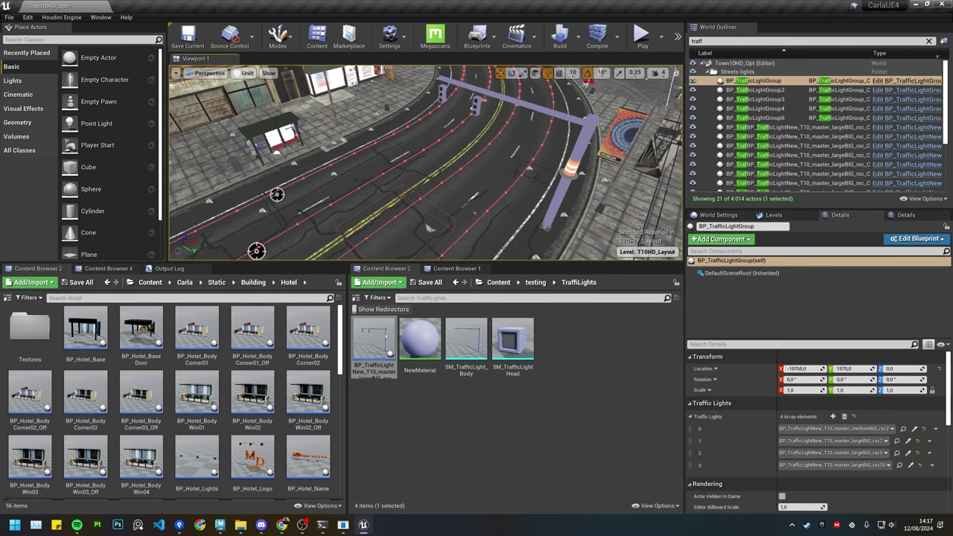
- Switch to the Git client, inspect the unstaged change to T10HD_Layout.umap in Carla-Art, and return to Unreal Editor
left_click(178, 525)
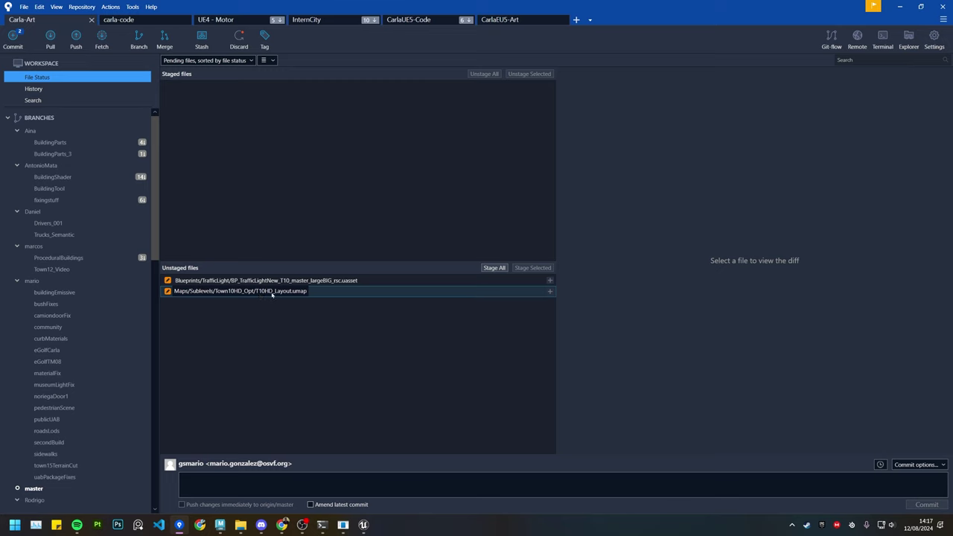
right_click(272, 293)
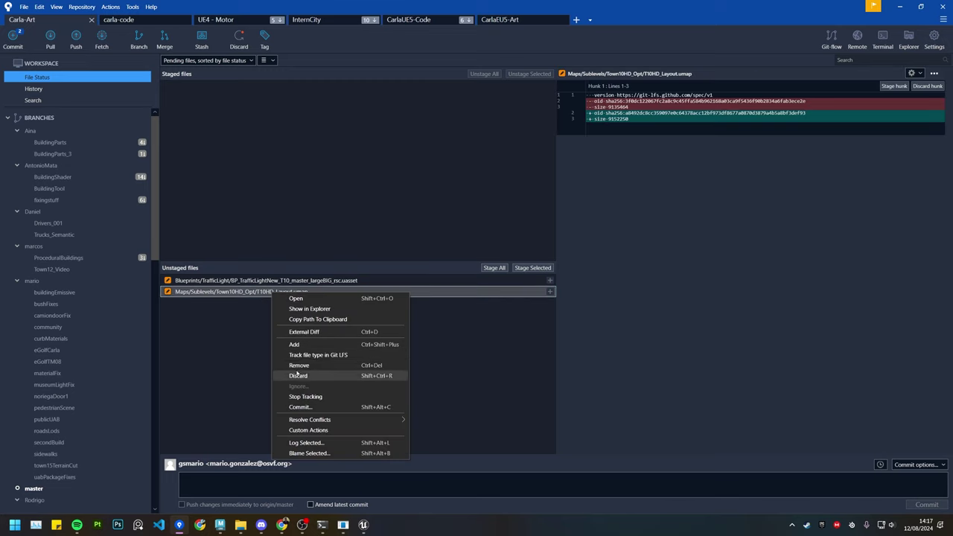
left_click(265, 295)
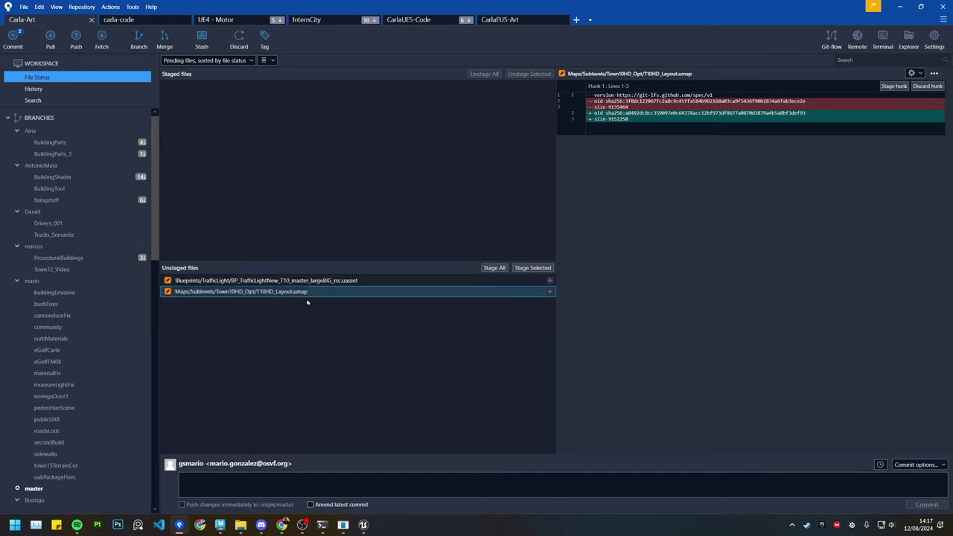
left_click(899, 6)
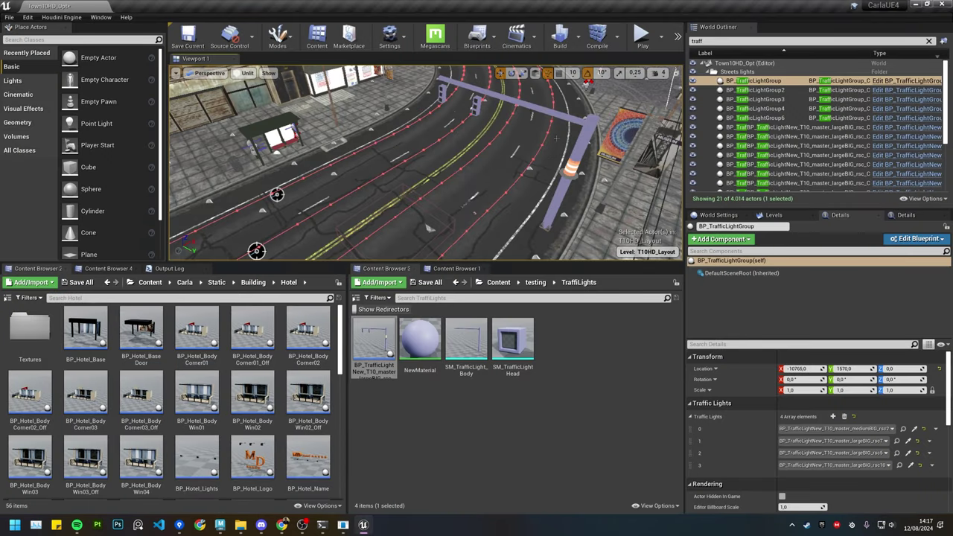
- Delete the element at index 3 from BP_TrafficLightGroup's Traffic Lights array
right_click_drag(556, 135, 577, 142)
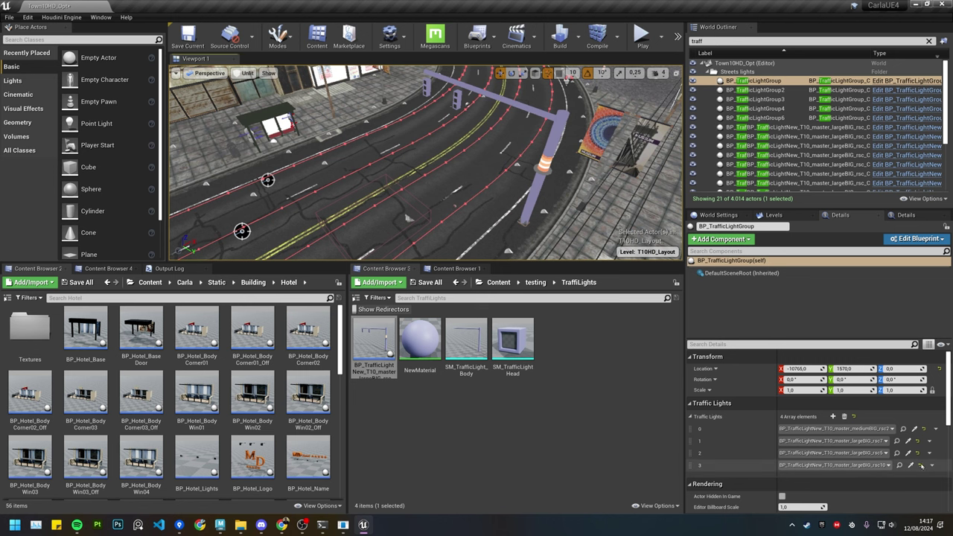
left_click(930, 465)
left_click(931, 484)
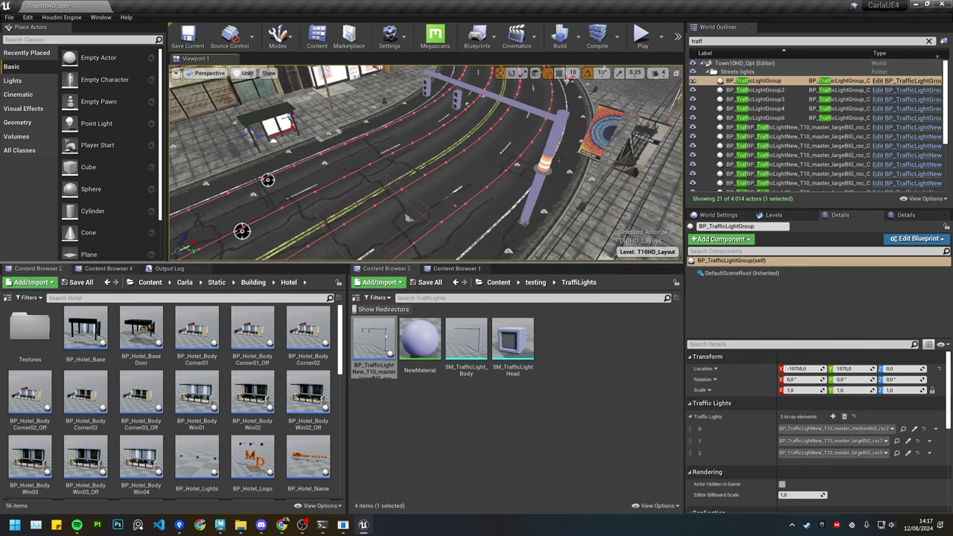
- Check the new traffic light's actor, then reselect BP_TrafficLightGroup and add an empty element to its Traffic Lights array
left_click(551, 150)
scroll(771, 114, "up", 3)
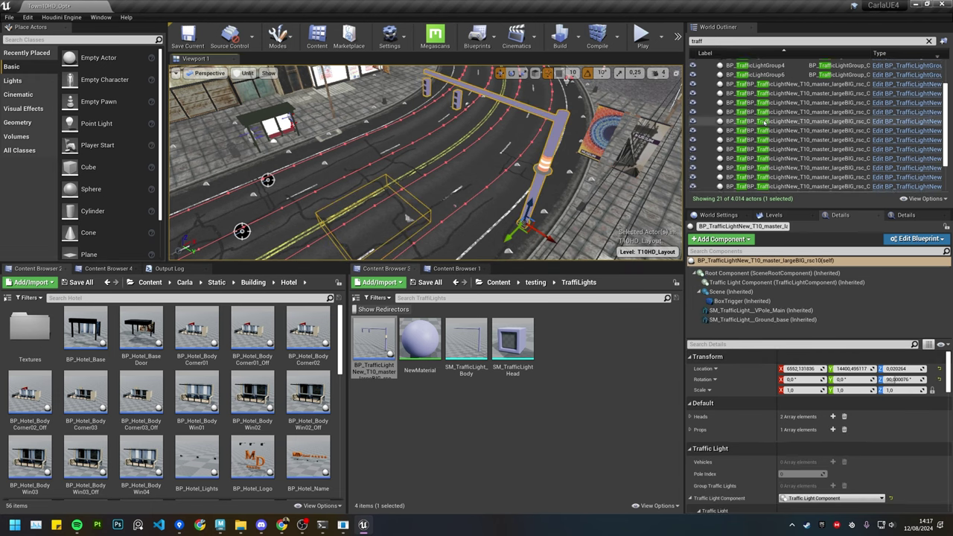
left_click(754, 67)
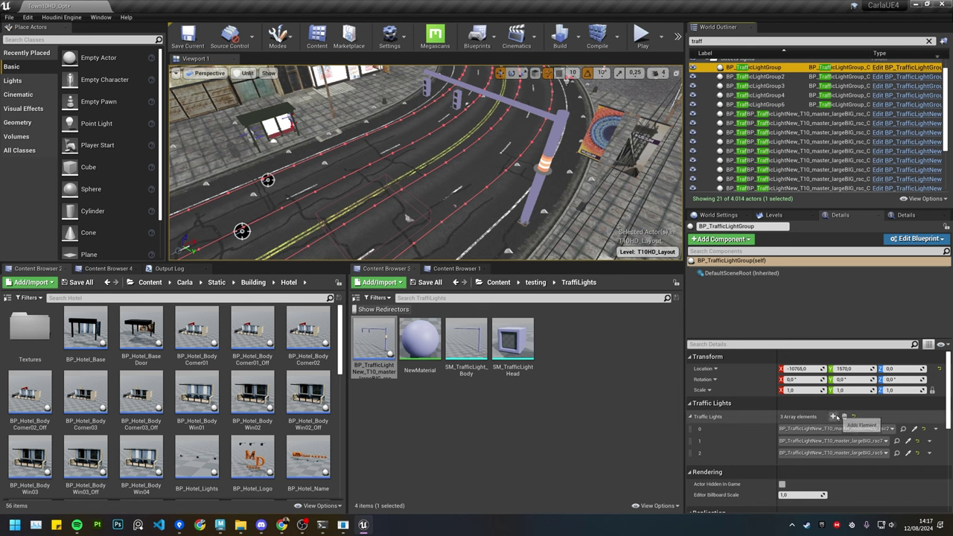
left_click(832, 416)
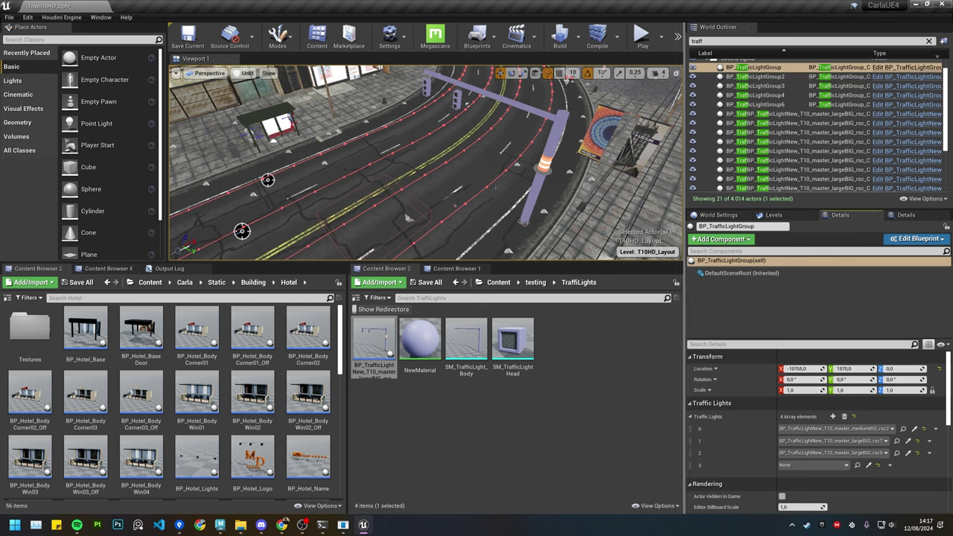
mouse_move(425, 164)
right_mouse_down()
mouse_move(402, 163)
mouse_move(426, 163)
right_mouse_up()
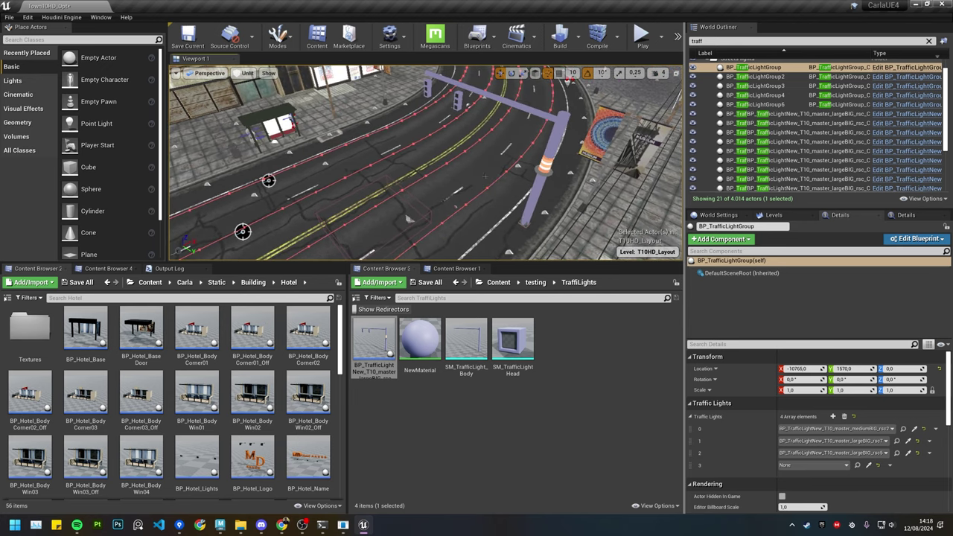
right_click_drag(517, 189, 573, 195)
right_click_drag(425, 164, 518, 186)
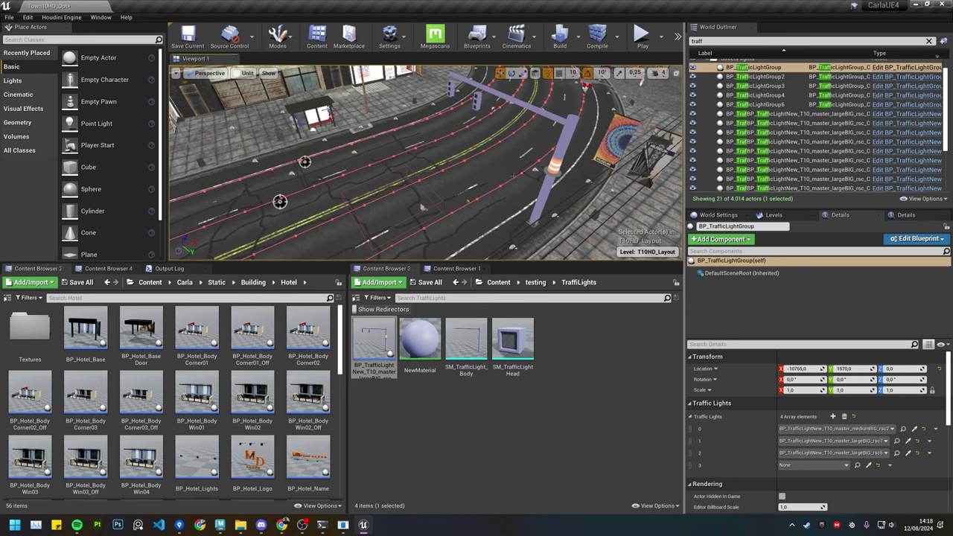